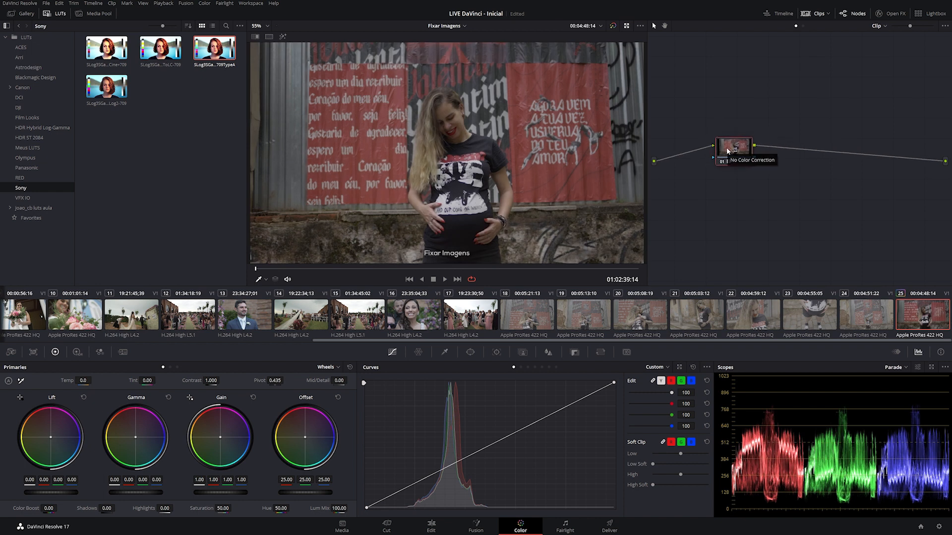
# Step: Hide the LUT browser, widen the node editor and reposition the single node
pyautogui.click(57, 14)
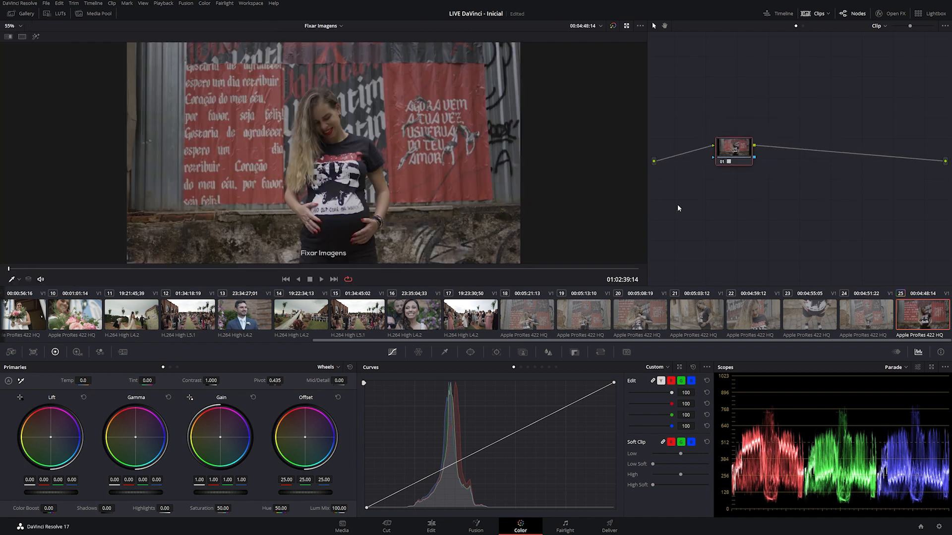
pyautogui.moveTo(648, 202); pyautogui.dragTo(449, 191)
pyautogui.moveTo(540, 149); pyautogui.dragTo(556, 159)
# Step: Label node 01, which carries the LUT, as "LUT" and shift it slightly
pyautogui.rightClick(554, 157)
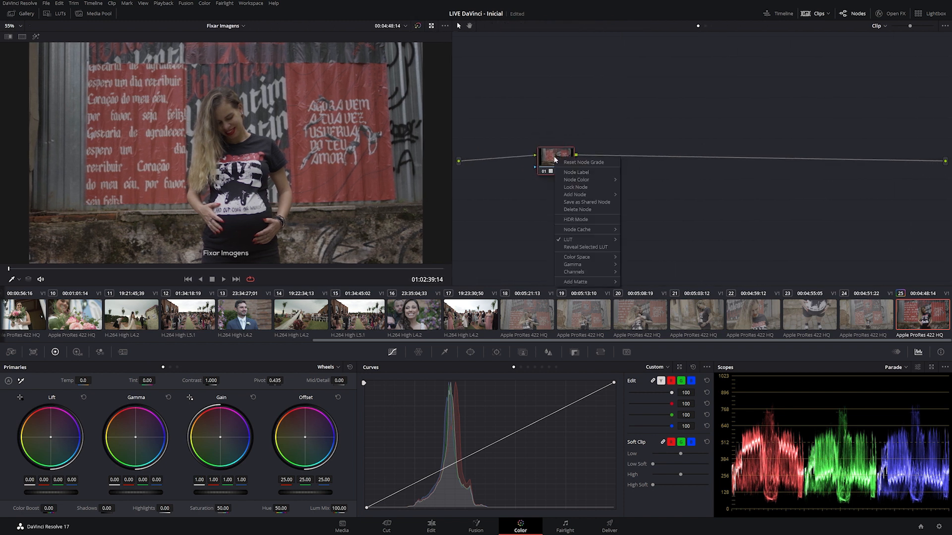
pyautogui.click(580, 173)
pyautogui.write('LUT')
pyautogui.click(545, 165)
pyautogui.moveTo(546, 165); pyautogui.dragTo(562, 167)
# Step: Add a serial node before the LUT node and label it "Pré-Lut"
pyautogui.hotkey('shift', 's')
pyautogui.moveTo(571, 203); pyautogui.dragTo(510, 170)
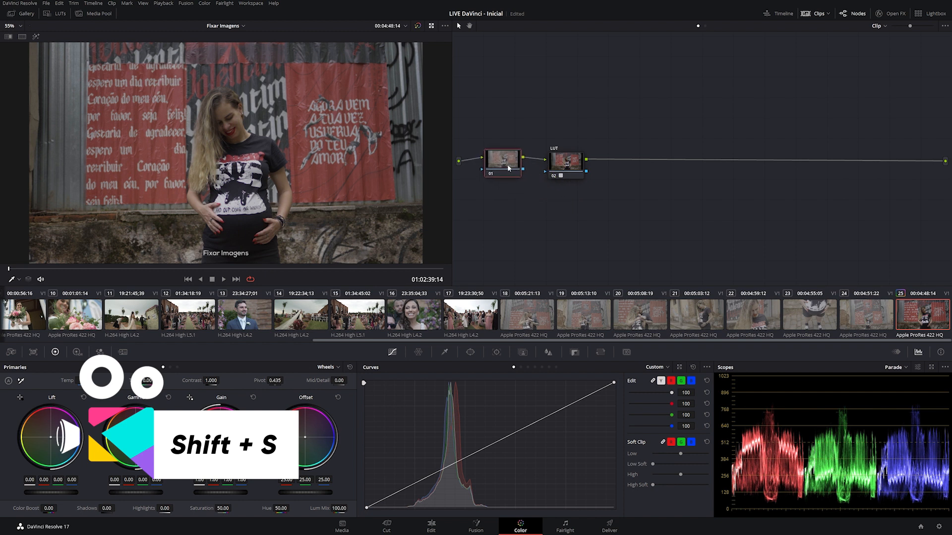
pyautogui.rightClick(507, 169)
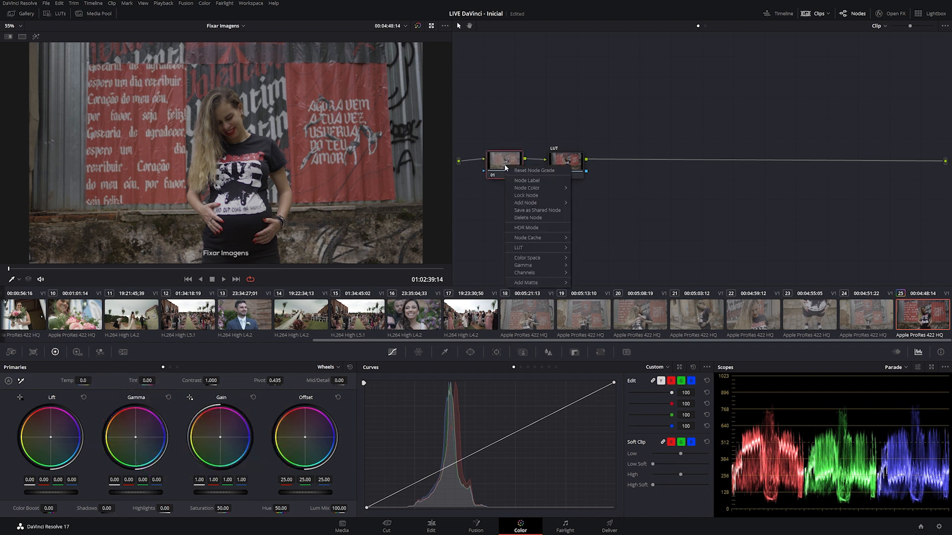
pyautogui.click(536, 184)
pyautogui.write('Pré-Lut')
pyautogui.press('Return')
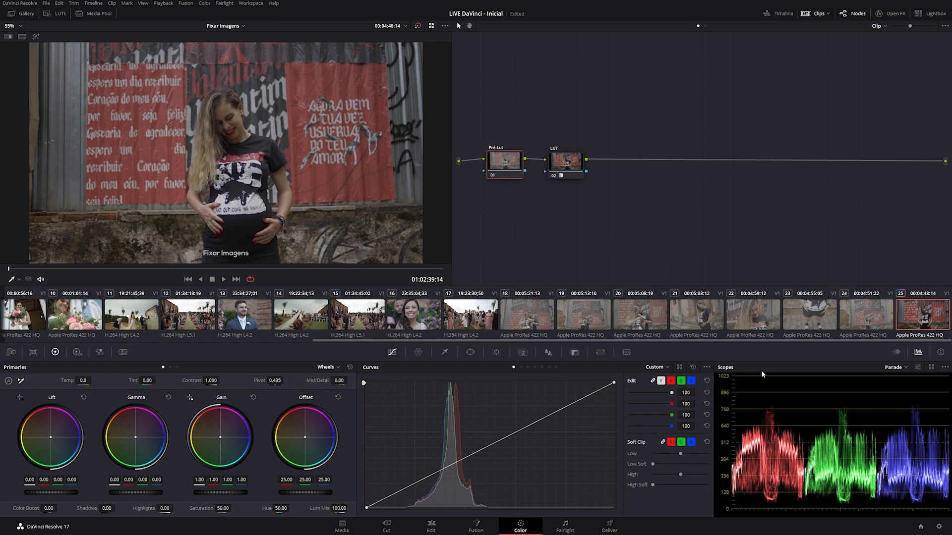
# Step: Move the two nodes higher in the graph, add a serial node after LUT and label it "P. Luma"
pyautogui.moveTo(564, 167); pyautogui.dragTo(541, 139)
pyautogui.moveTo(485, 83); pyautogui.dragTo(549, 160)
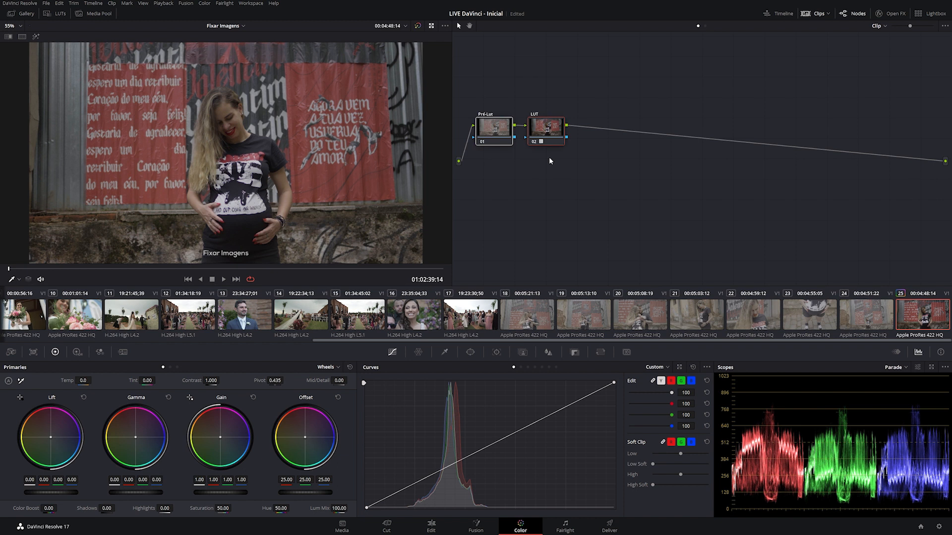
pyautogui.click(583, 174)
pyautogui.hotkey('alt', 's')
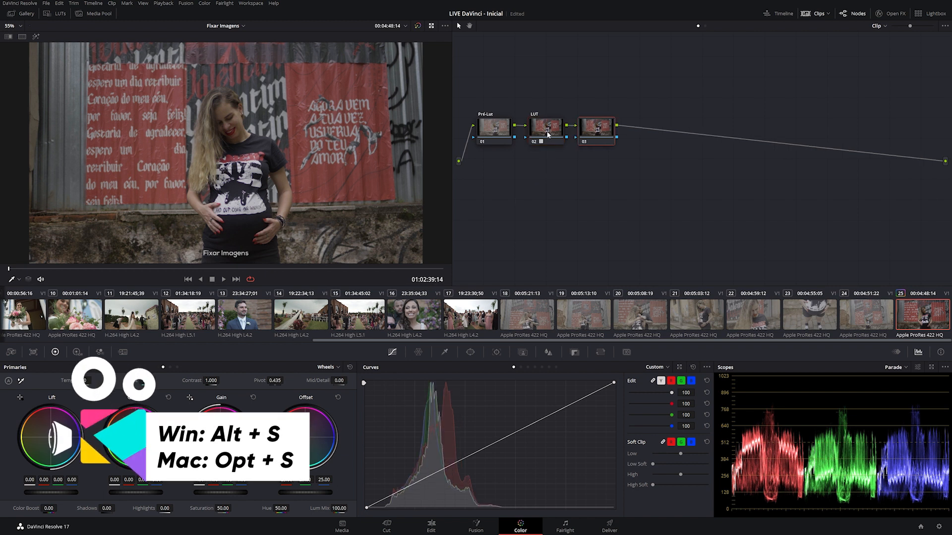
pyautogui.rightClick(590, 137)
pyautogui.click(619, 140)
pyautogui.write('Pó')
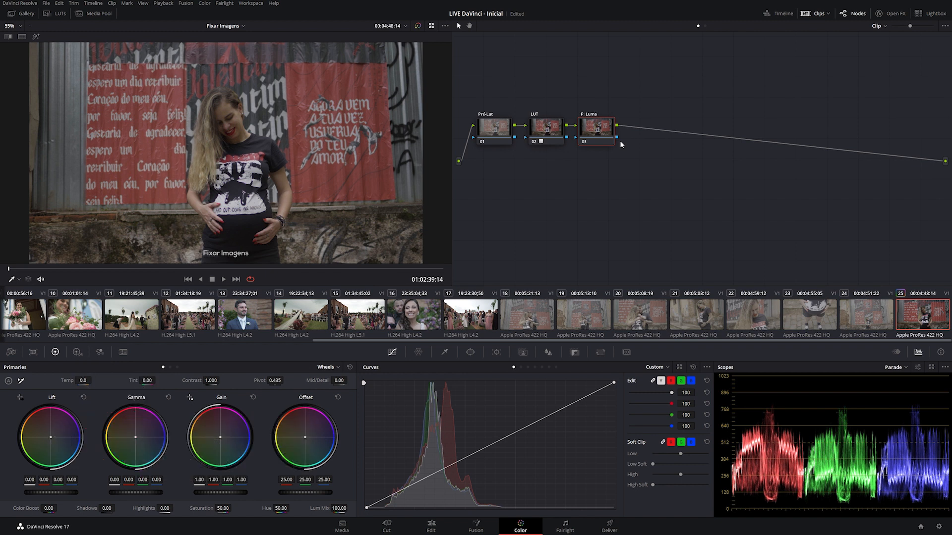
# Step: Add a serial node after P. Luma and label it "P. Cor"
pyautogui.rightClick(597, 137)
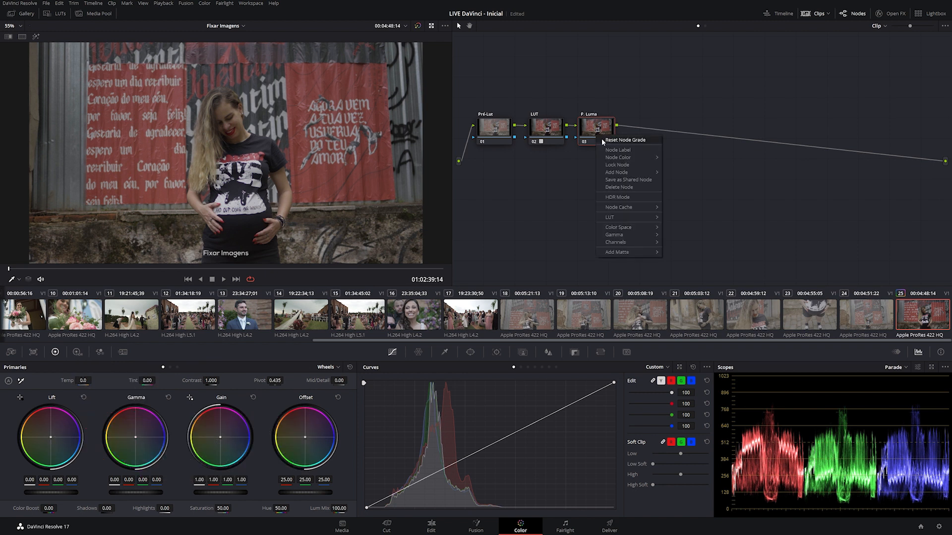
pyautogui.click(591, 132)
pyautogui.hotkey('alt', 's')
pyautogui.rightClick(636, 135)
pyautogui.click(669, 148)
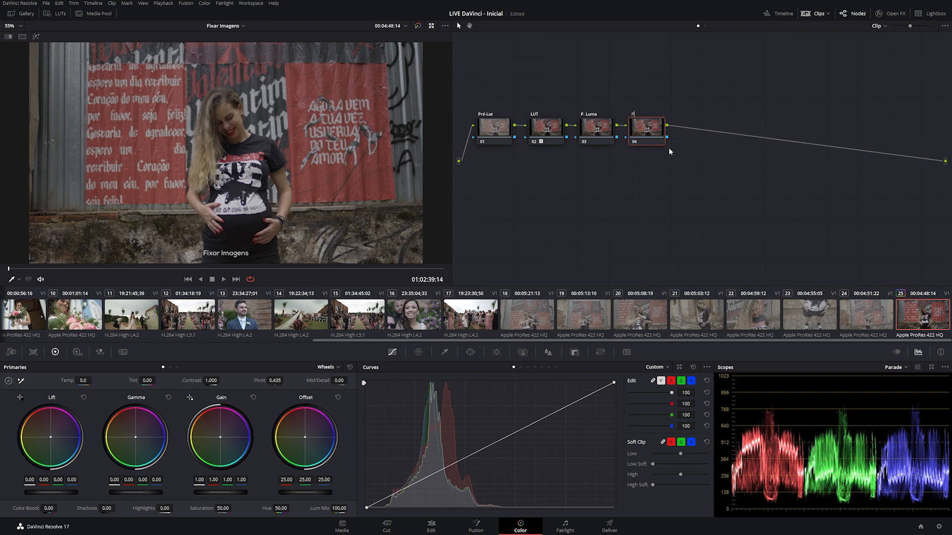
pyautogui.write('P. Cor')
# Step: Add a serial node after P. Cor and three nodes parallel to it
pyautogui.click(597, 128)
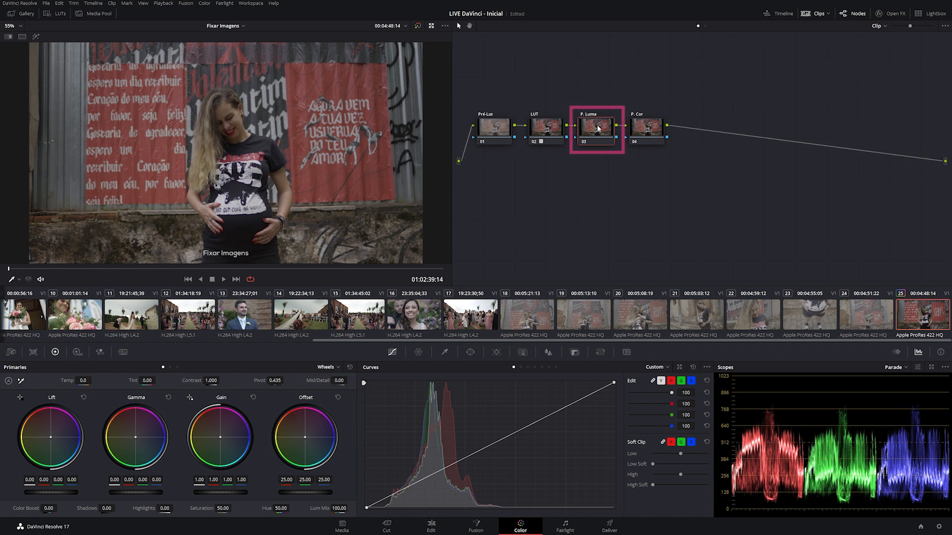
pyautogui.click(647, 135)
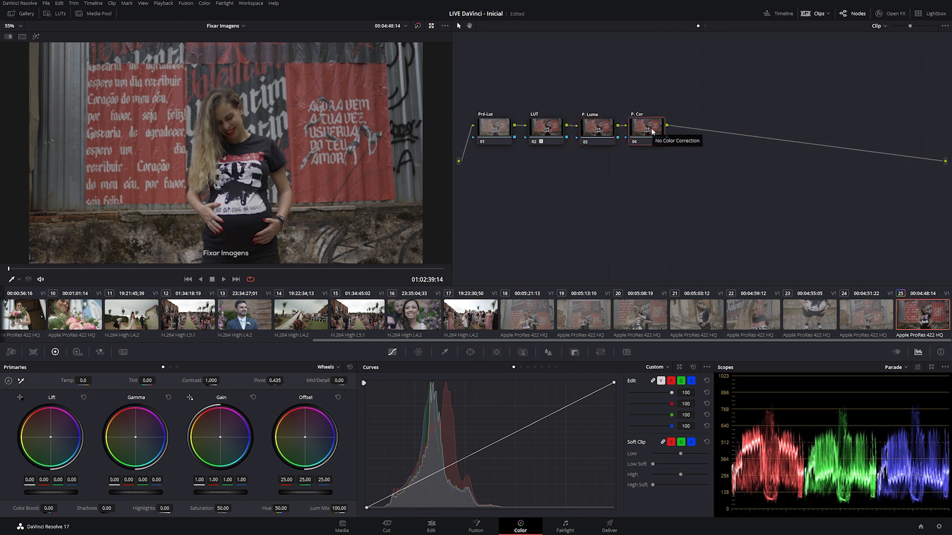
pyautogui.hotkey('ctrl', 's')
pyautogui.hotkey('alt', 's')
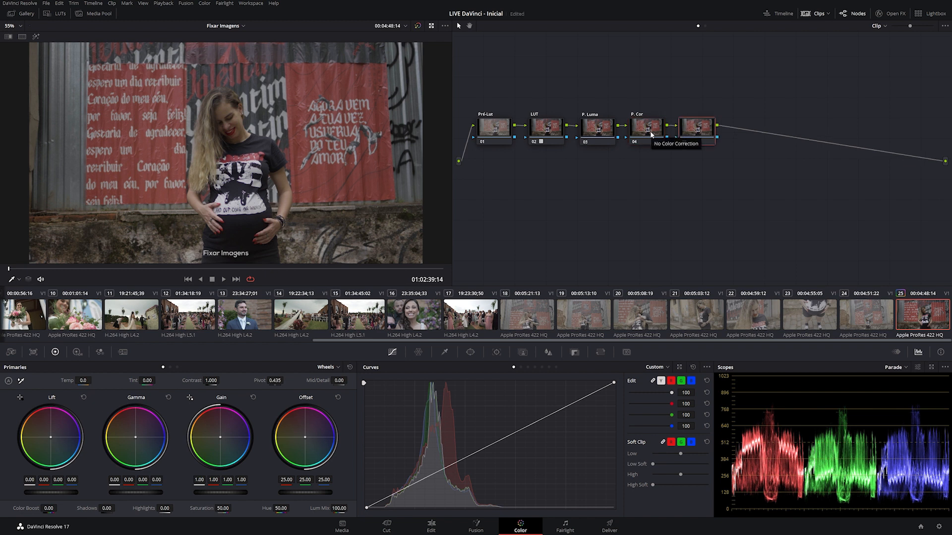
pyautogui.hotkey('alt', 'p')
pyautogui.hotkey('alt', 'p')
pyautogui.hotkey('alt', 'p')
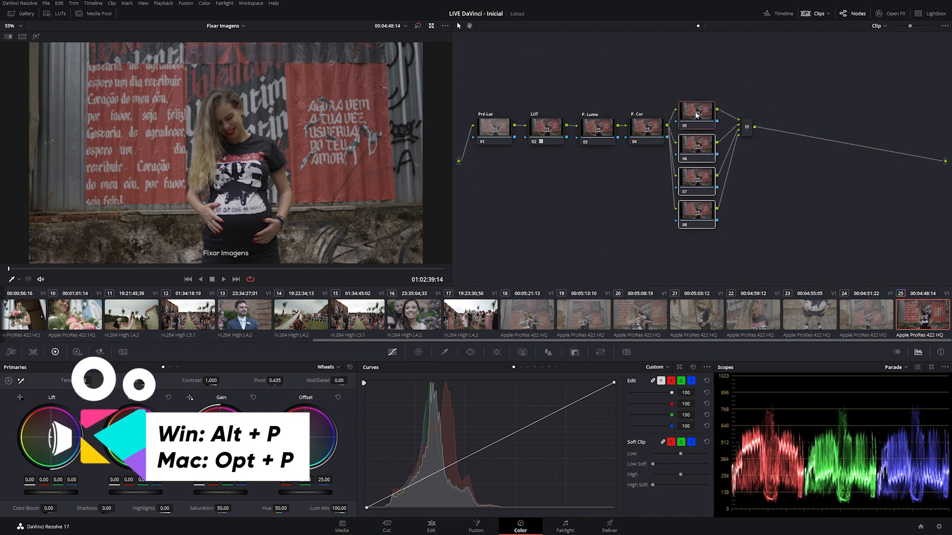
# Step: Move the parallel mixer away from P. Cor and spread the four parallel nodes evenly in a vertical stack
pyautogui.click(706, 82)
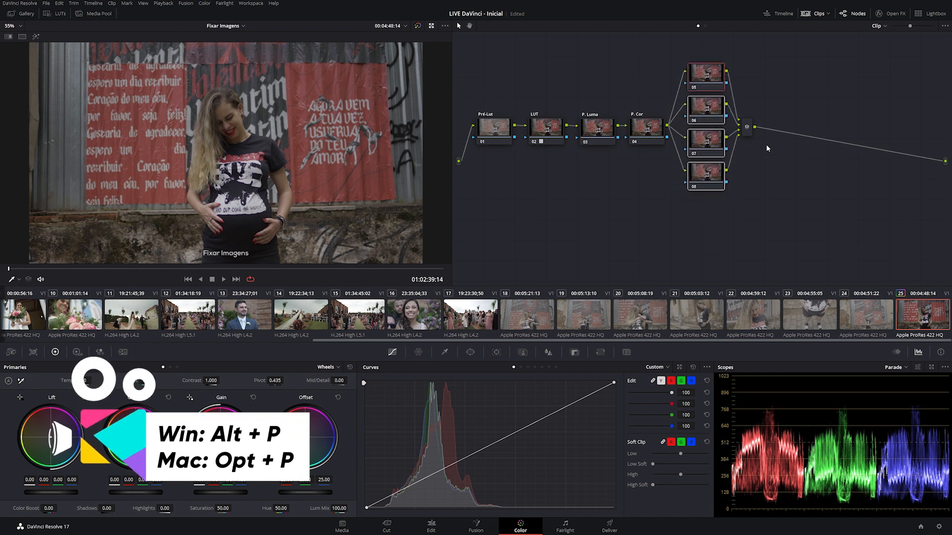
pyautogui.moveTo(747, 129); pyautogui.dragTo(773, 131)
pyautogui.moveTo(709, 54); pyautogui.dragTo(722, 210)
pyautogui.moveTo(702, 178); pyautogui.dragTo(708, 178)
pyautogui.moveTo(770, 134); pyautogui.dragTo(772, 133)
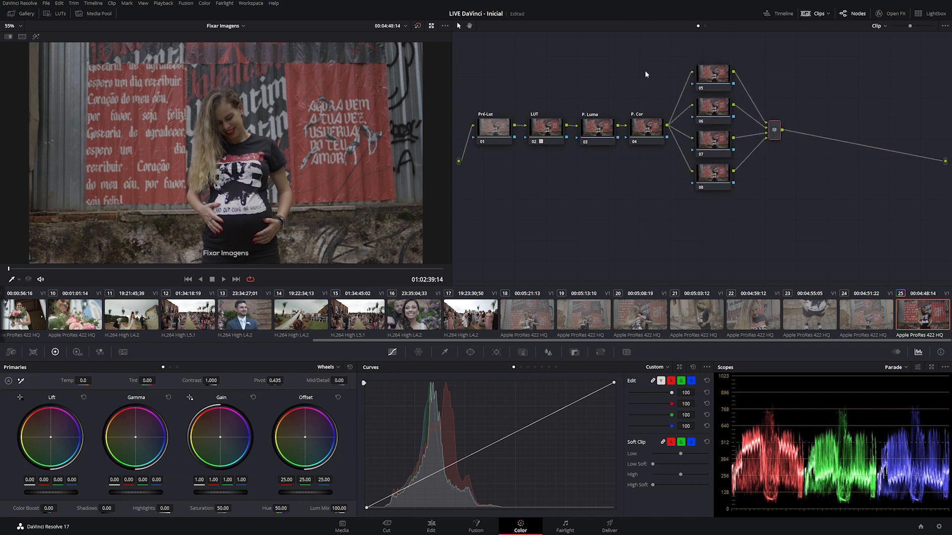
pyautogui.moveTo(713, 175); pyautogui.dragTo(714, 188)
pyautogui.moveTo(714, 89); pyautogui.dragTo(715, 76)
pyautogui.moveTo(714, 140); pyautogui.dragTo(711, 108)
# Step: Add a fifth parallel node below node 08 and delete it again
pyautogui.click(711, 66)
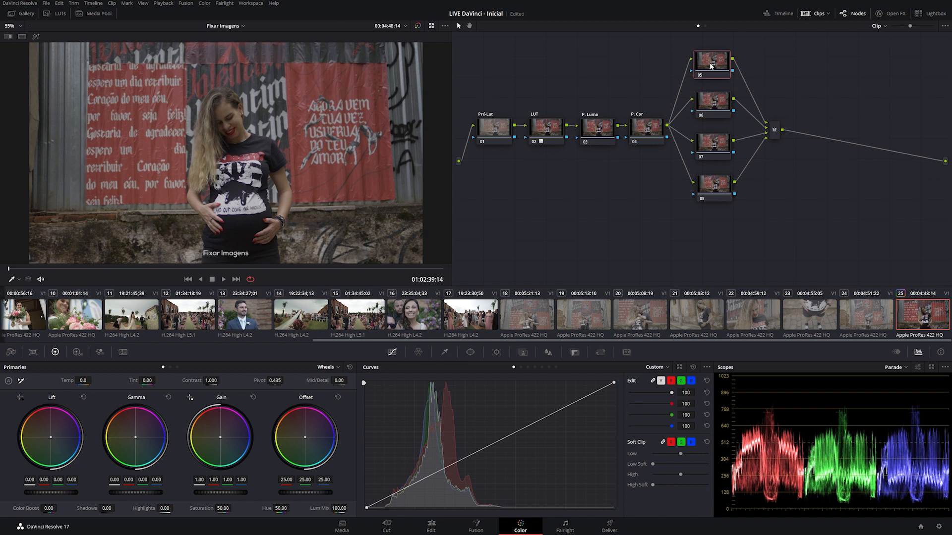
pyautogui.click(715, 193)
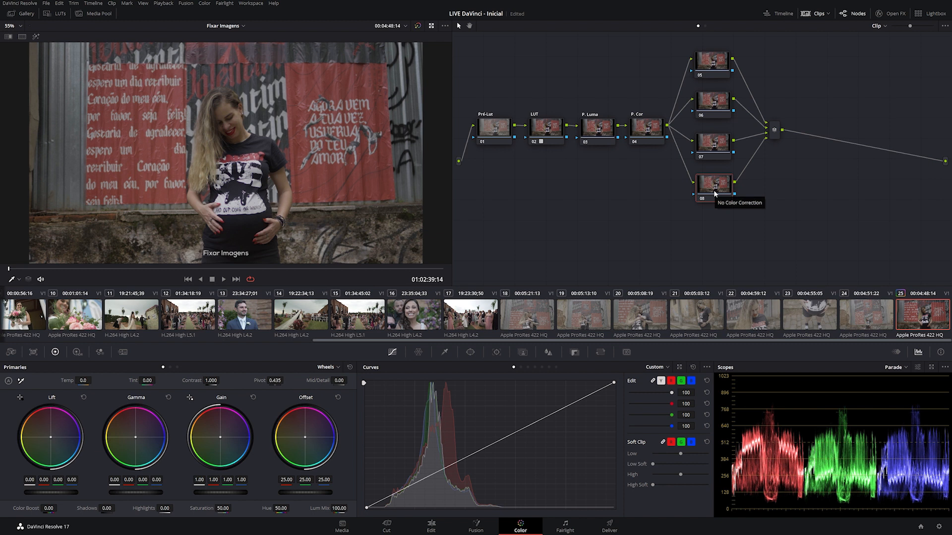
pyautogui.hotkey('alt', 'p')
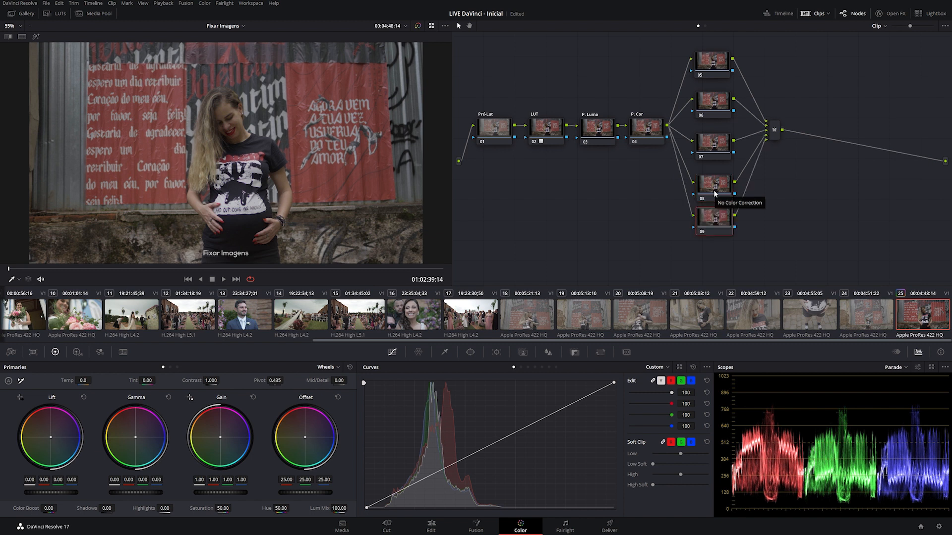
pyautogui.moveTo(721, 222); pyautogui.dragTo(710, 68)
pyautogui.press('Delete')
# Step: Center the stack of four parallel nodes on the chain and add a serial node after the parallel mixer
pyautogui.moveTo(708, 68); pyautogui.dragTo(715, 86)
pyautogui.click(662, 65)
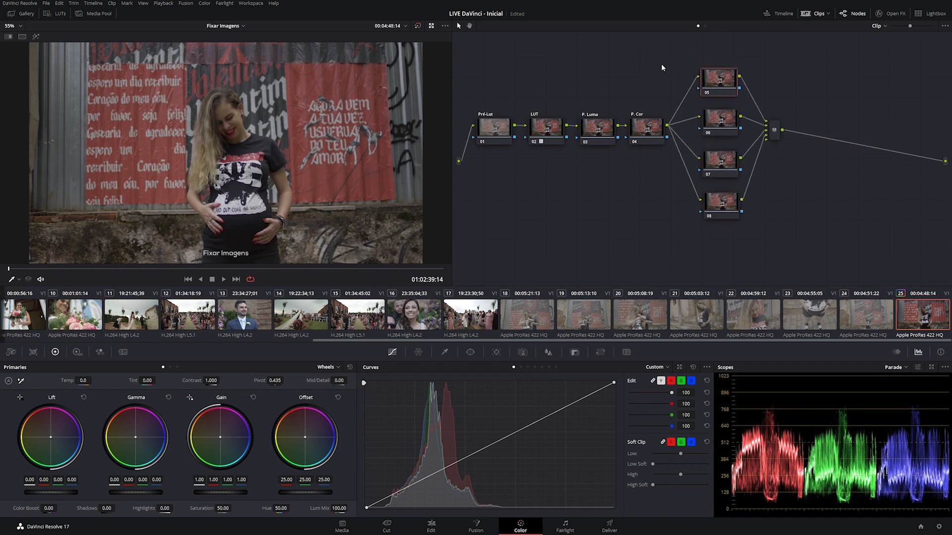
pyautogui.click(776, 132)
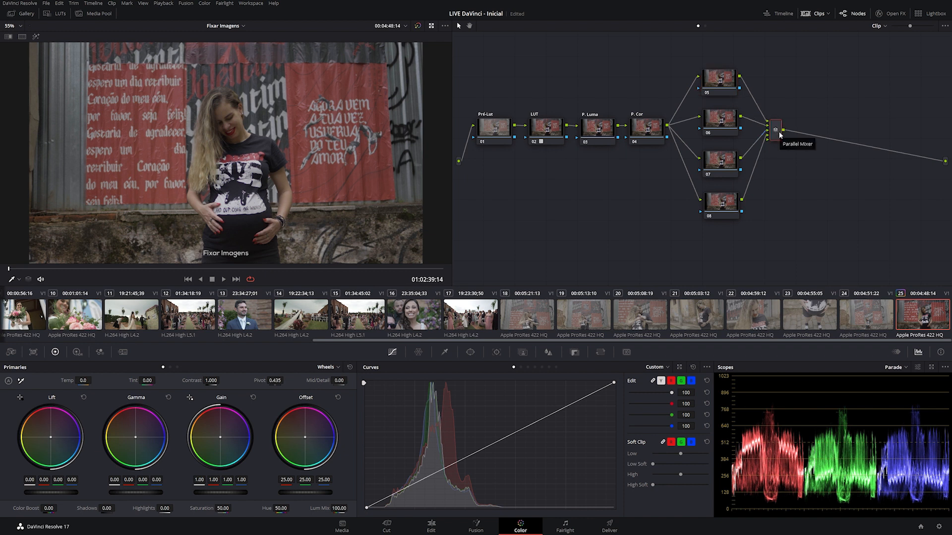
pyautogui.hotkey('alt', 's')
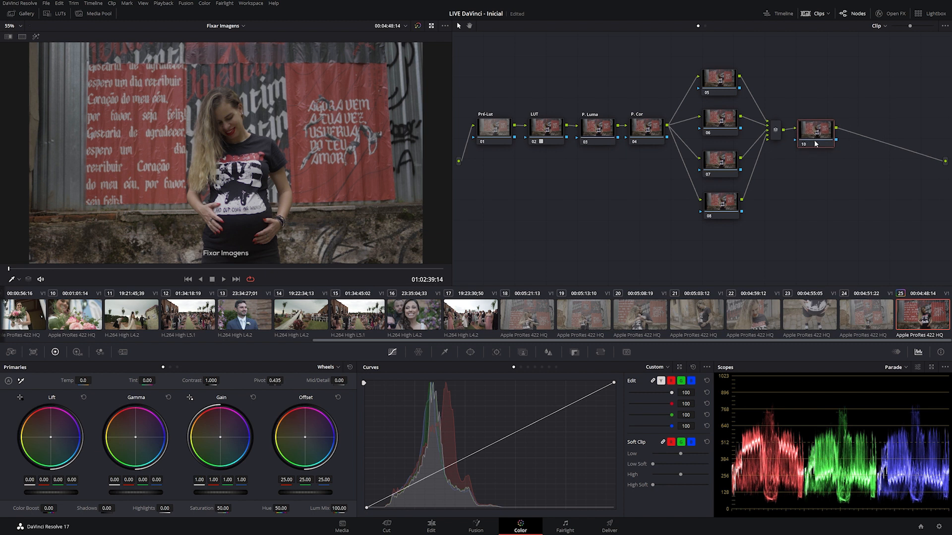
# Step: Add a circle window on node 10, shaped as a tall ellipse around the woman with Soft 1 about 11.81
pyautogui.click(471, 353)
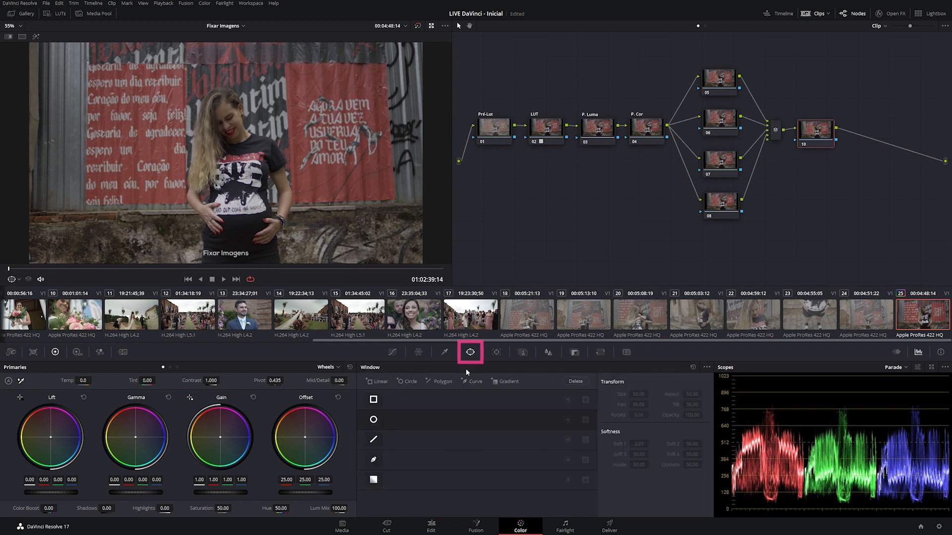
pyautogui.click(374, 419)
pyautogui.moveTo(225, 212); pyautogui.dragTo(228, 295)
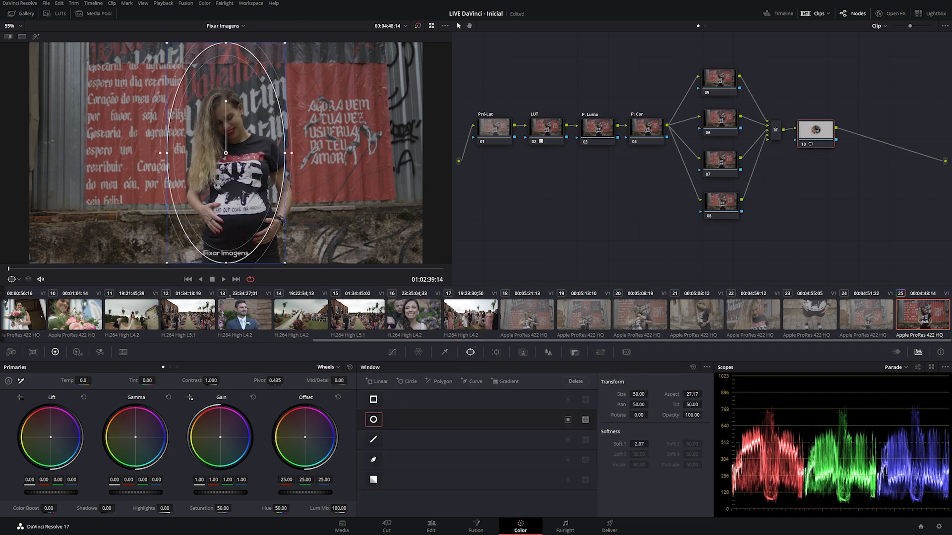
pyautogui.moveTo(292, 152); pyautogui.dragTo(323, 153)
pyautogui.moveTo(226, 153); pyautogui.dragTo(234, 175)
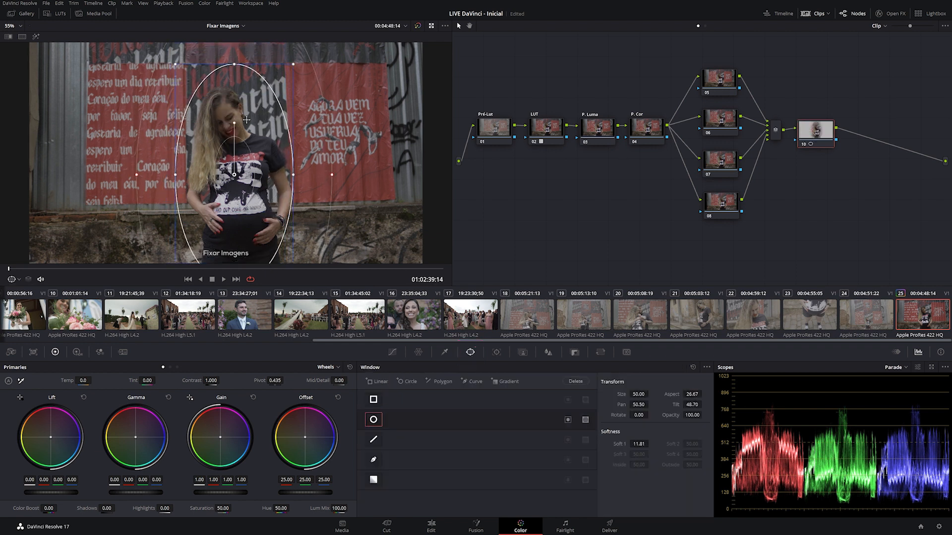
# Step: Rotate the circle window to about -11.31 and enlarge it to size about 52.41 and aspect about 25.26
pyautogui.moveTo(234, 123); pyautogui.dragTo(224, 123)
pyautogui.moveTo(212, 66); pyautogui.dragTo(198, 11)
pyautogui.moveTo(259, 187); pyautogui.dragTo(302, 165)
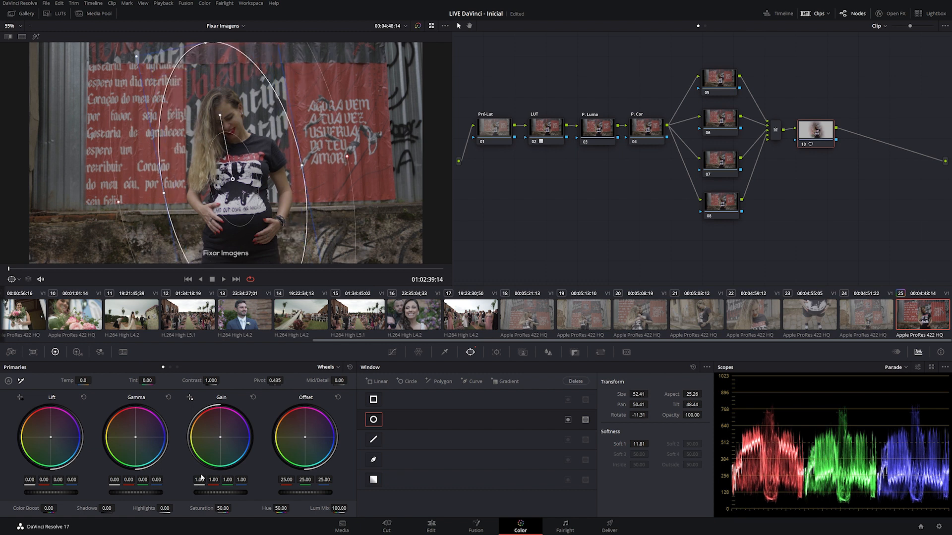
# Step: Brighten the area inside the window by setting Gain to 1.09 and Gamma to 0.01
pyautogui.scroll(7, 135, 493)
pyautogui.scroll(-3, 136, 493)
pyautogui.scroll(1, 216, 491)
pyautogui.scroll(7, 217, 490)
pyautogui.scroll(-2, 144, 493)
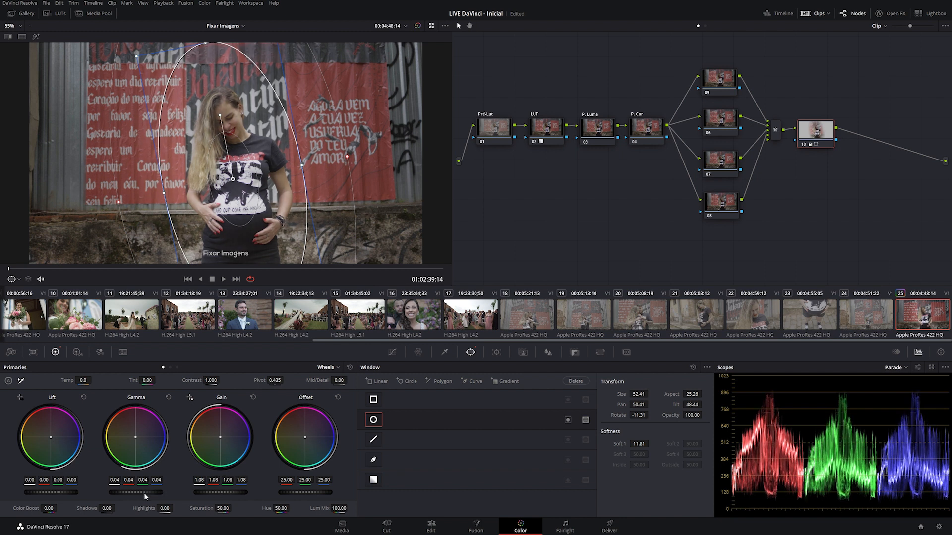
pyautogui.scroll(1, 212, 493)
pyautogui.scroll(-1, 130, 492)
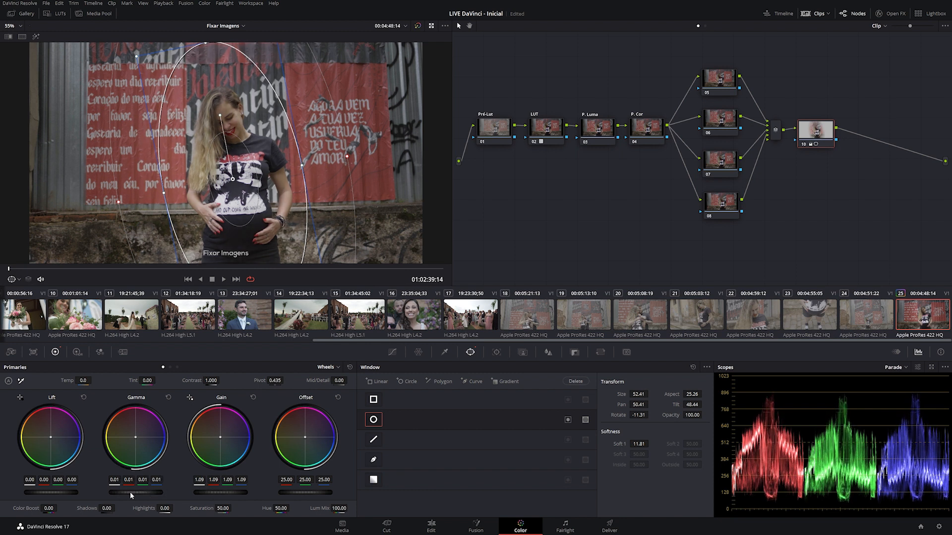
# Step: Widen the circle window to size about 57.11 and aspect 33.22, soften it to about 19.47 and recenter it on the woman
pyautogui.moveTo(230, 180); pyautogui.dragTo(233, 182)
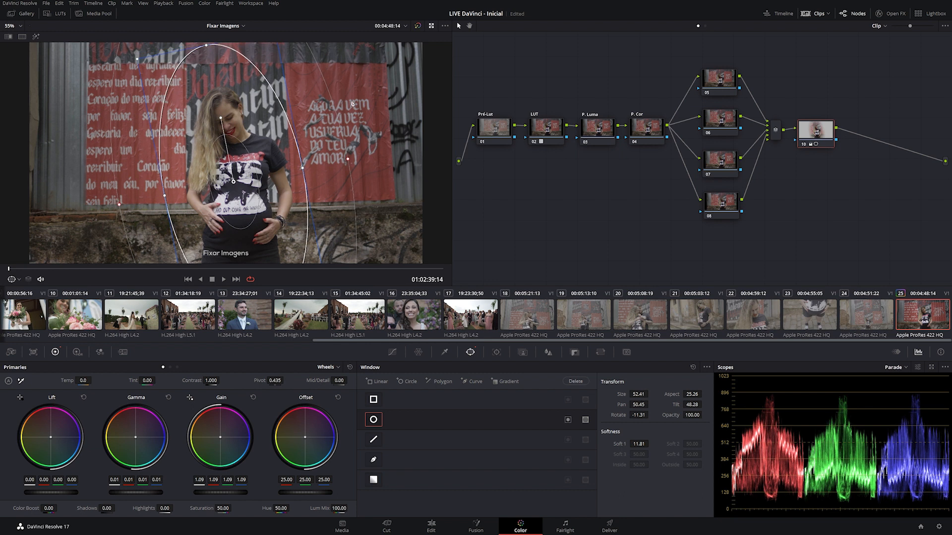
pyautogui.moveTo(302, 167); pyautogui.dragTo(384, 151)
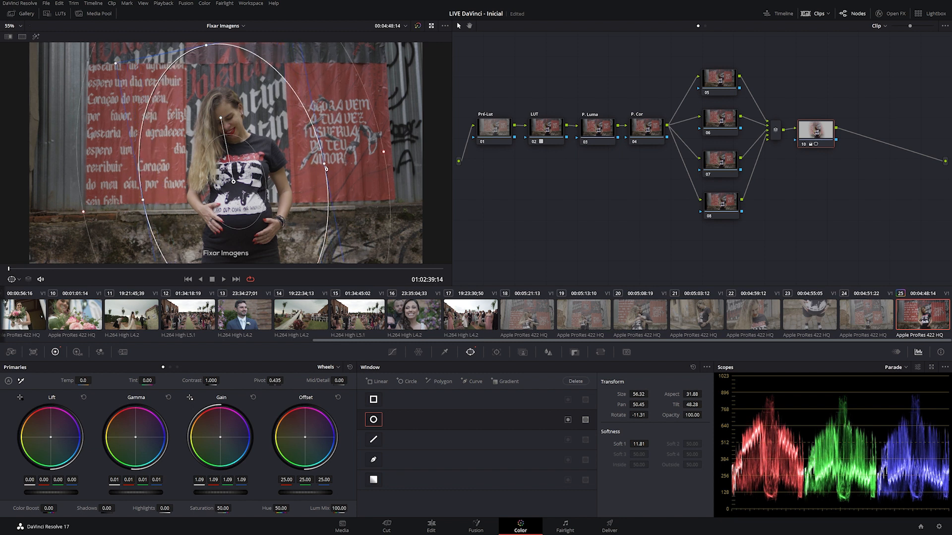
pyautogui.moveTo(612, 441); pyautogui.dragTo(632, 441)
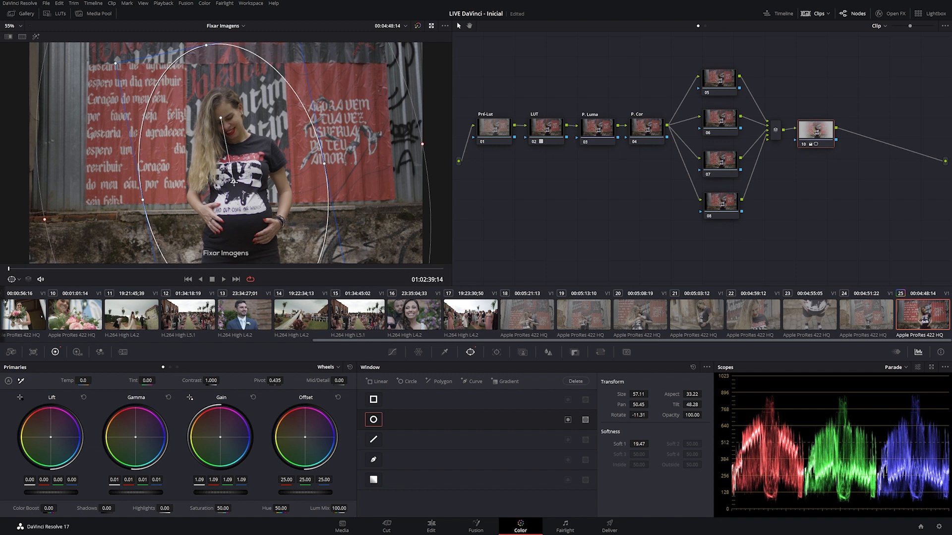
pyautogui.moveTo(234, 181); pyautogui.dragTo(232, 182)
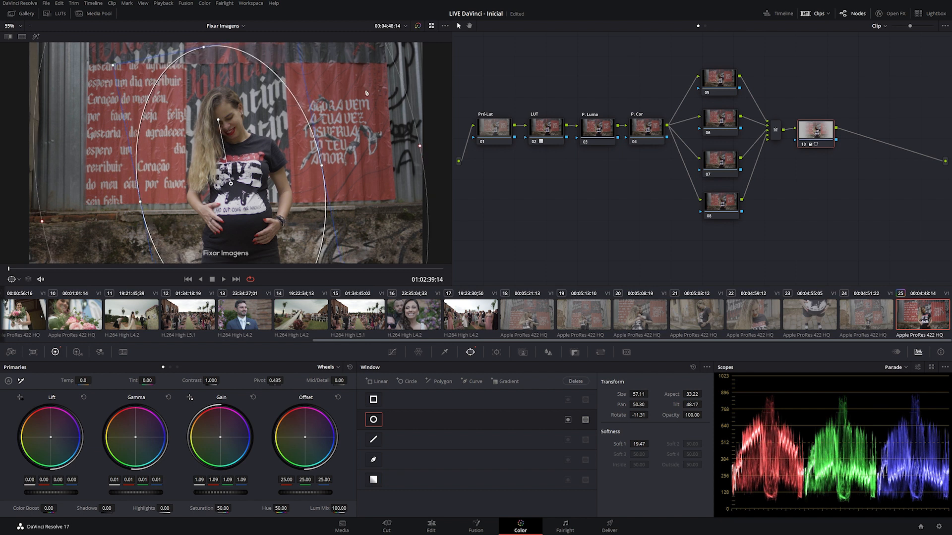
# Step: Add an outside node after node 10 and position it farther along the chain
pyautogui.moveTo(817, 133); pyautogui.dragTo(819, 135)
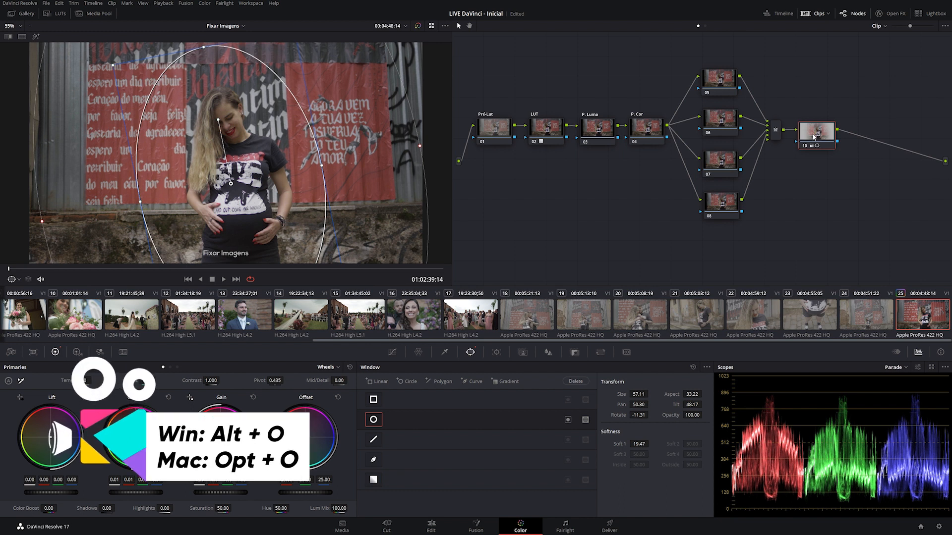
pyautogui.hotkey('alt', 'o')
pyautogui.moveTo(874, 137); pyautogui.dragTo(881, 137)
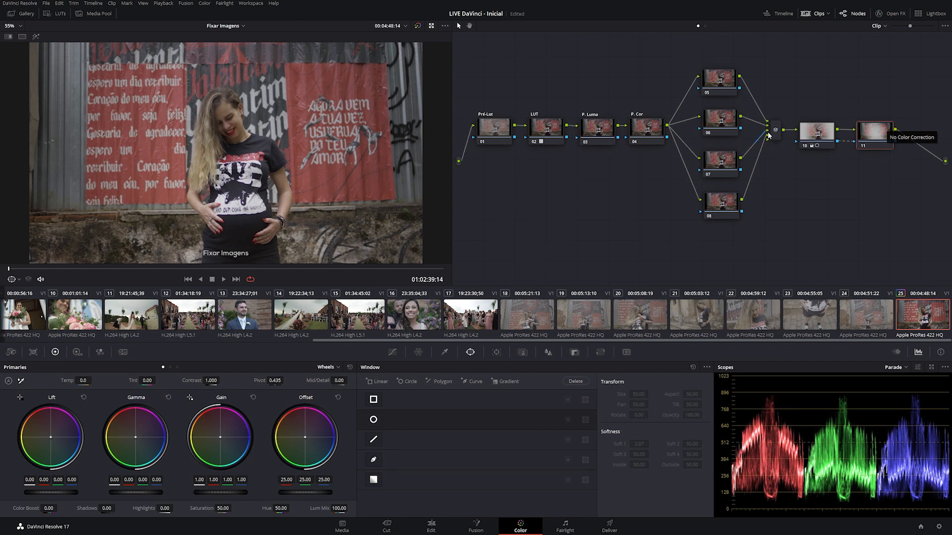
# Step: Reset the grade of node 10, clearing its circle window and brightness adjustments
pyautogui.click(811, 135)
pyautogui.rightClick(814, 142)
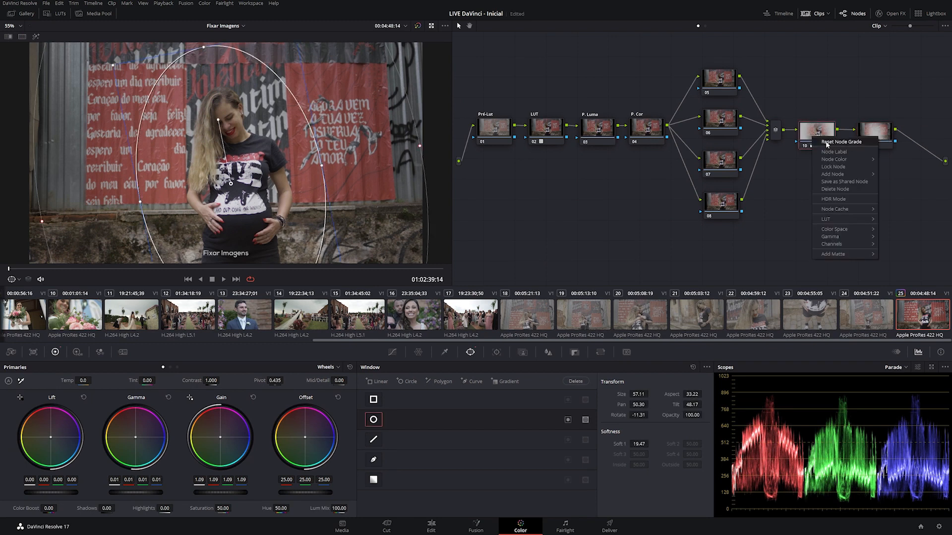
pyautogui.click(820, 141)
pyautogui.rightClick(883, 140)
pyautogui.click(884, 140)
# Step: Label node 10 "V. Interno" and outside node 11 "V. Externo"
pyautogui.rightClick(819, 133)
pyautogui.click(839, 147)
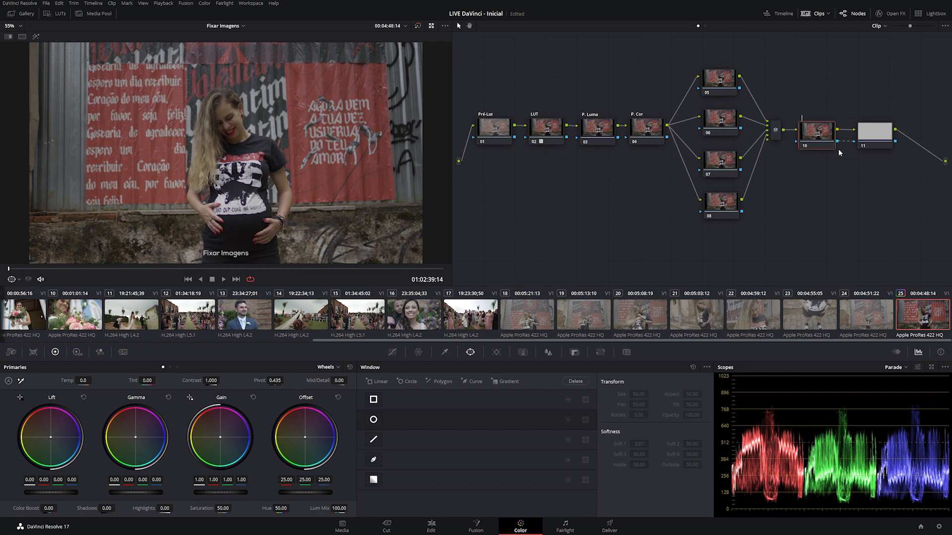
pyautogui.write('V. Interno')
pyautogui.click(868, 133)
pyautogui.rightClick(868, 133)
pyautogui.click(888, 147)
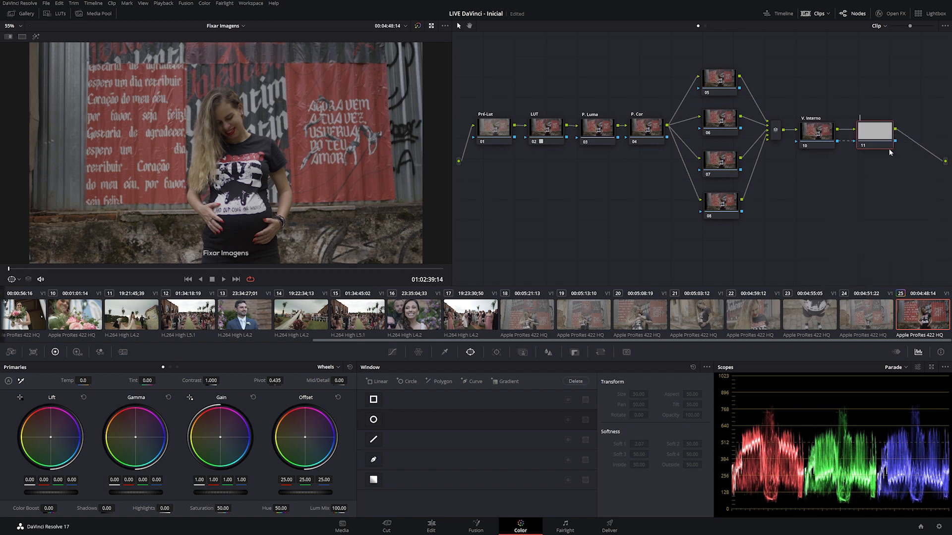
pyautogui.write('V. Externo')
pyautogui.press('Return')
# Step: Move V. Interno and V. Externo closer to the parallel mixer, and add a serial node labelled "Nitidez" after V. Externo
pyautogui.moveTo(912, 25); pyautogui.dragTo(904, 25)
pyautogui.moveTo(840, 204); pyautogui.dragTo(841, 204)
pyautogui.moveTo(842, 147); pyautogui.dragTo(801, 147)
pyautogui.click(804, 138)
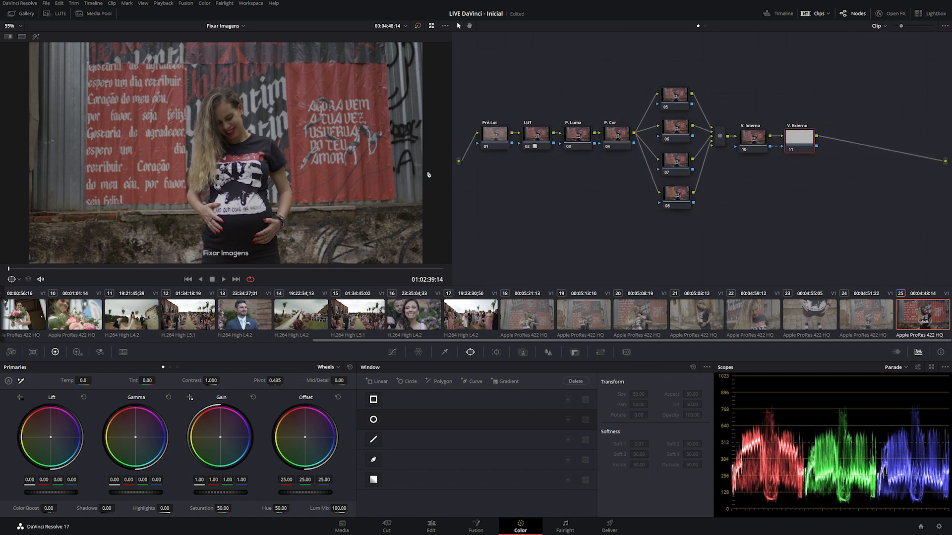
pyautogui.hotkey('alt', 's')
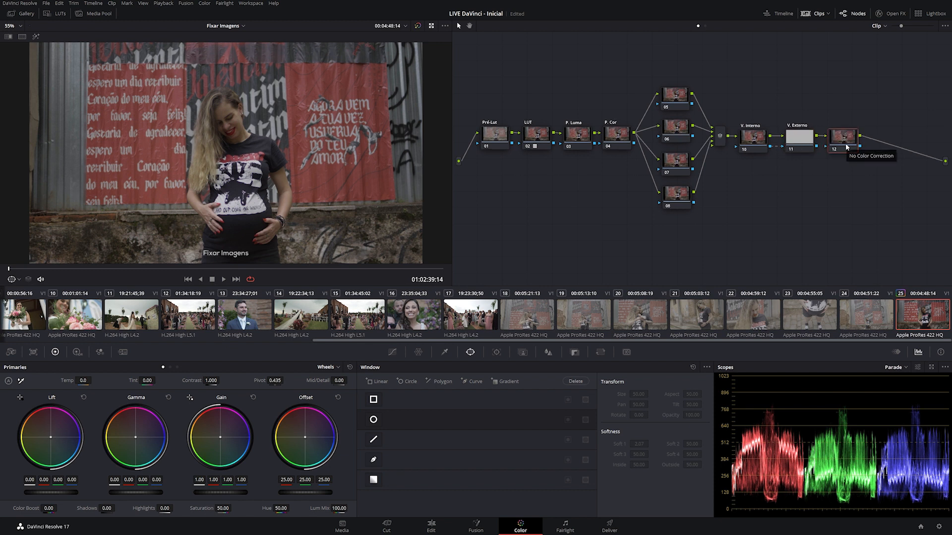
pyautogui.rightClick(844, 147)
pyautogui.click(874, 160)
pyautogui.write('Nitidez')
pyautogui.press('Return')
# Step: Add a serial node after Nitidez and label it "Grão"
pyautogui.hotkey('alt', 's')
pyautogui.rightClick(879, 139)
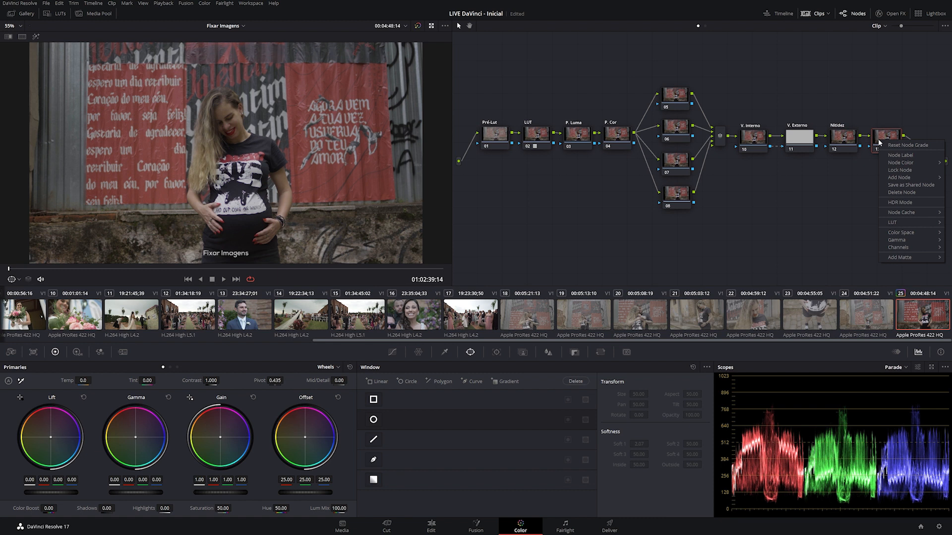
pyautogui.click(901, 156)
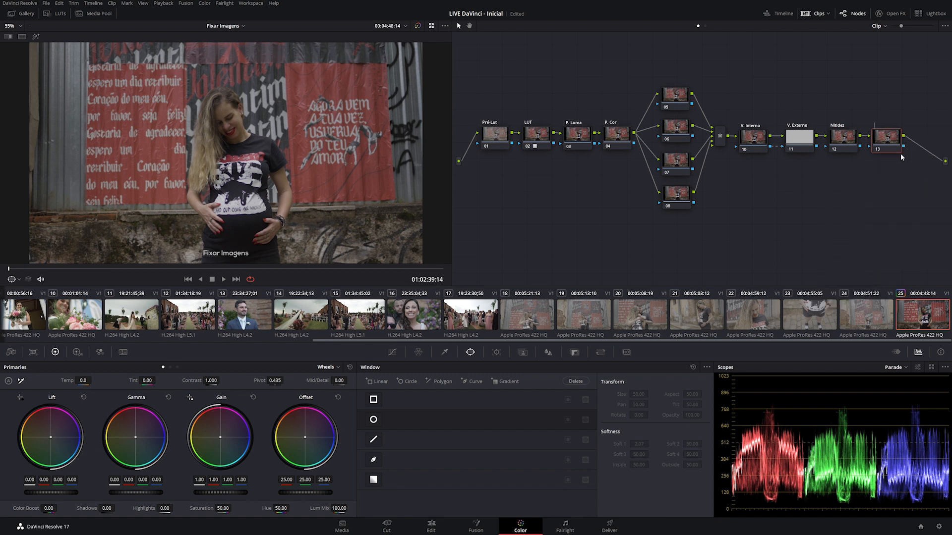
pyautogui.write('Grão')
pyautogui.press('Return')
# Step: Reposition the Pré-Lut and LUT nodes away from P. Luma to open a gap in the chain
pyautogui.click(495, 138)
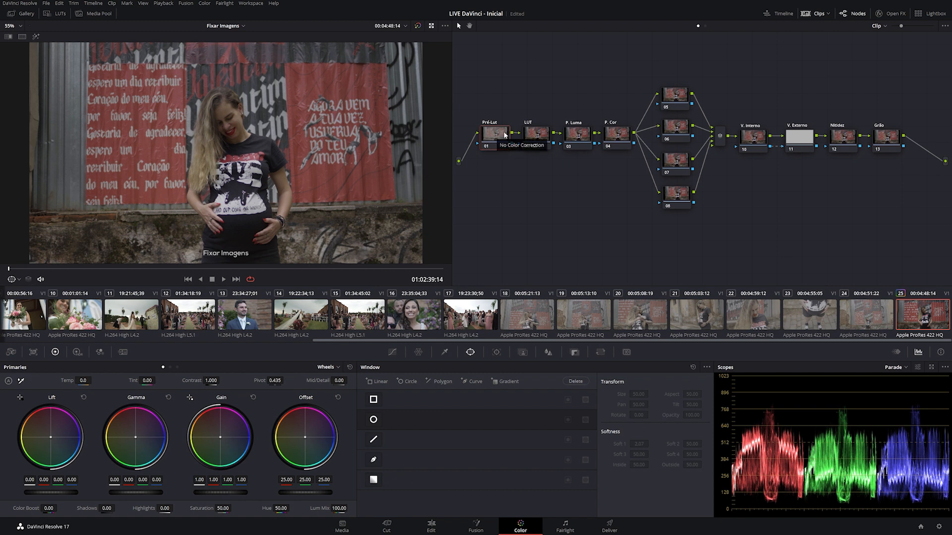
pyautogui.moveTo(494, 65); pyautogui.dragTo(924, 221)
pyautogui.click(503, 113)
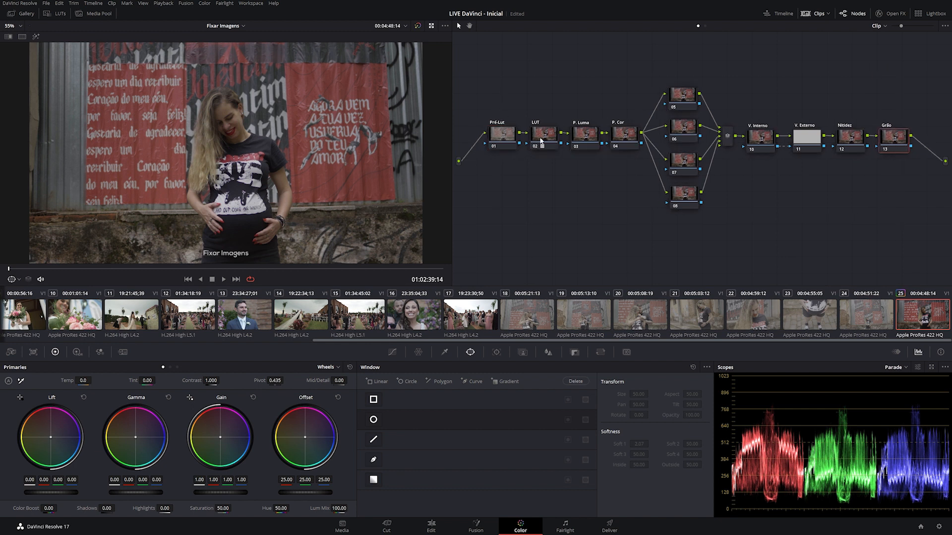
pyautogui.moveTo(575, 60); pyautogui.dragTo(915, 225)
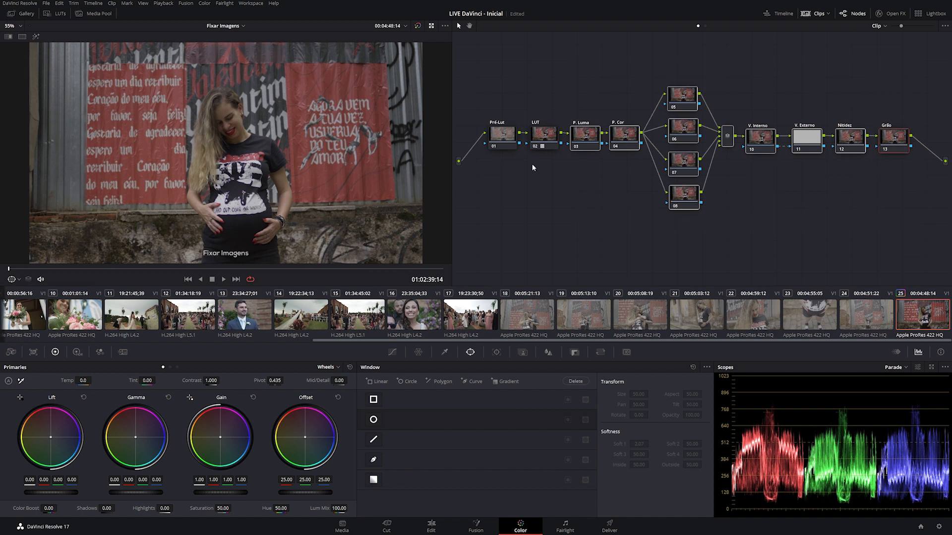
pyautogui.moveTo(531, 93); pyautogui.dragTo(513, 141)
pyautogui.moveTo(540, 142); pyautogui.dragTo(527, 141)
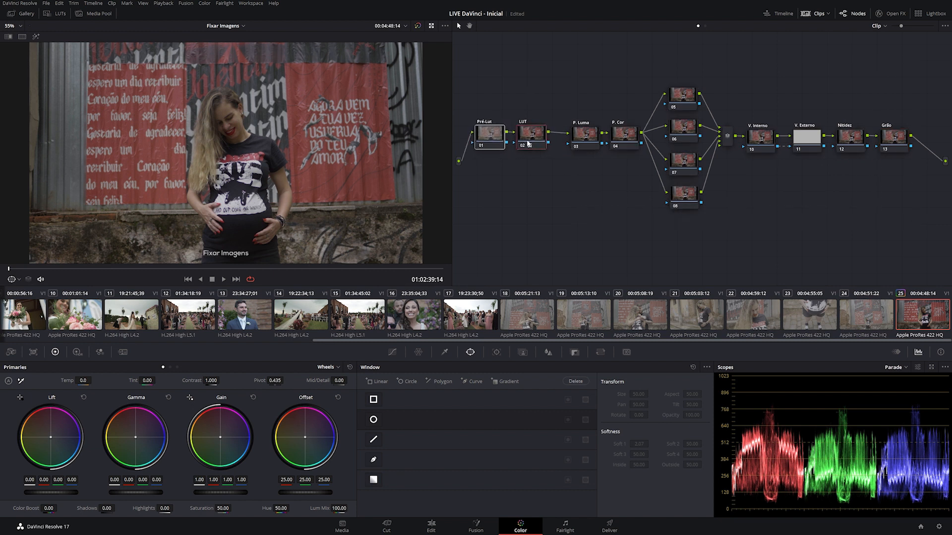
# Step: Add a serial node labelled "N.R." after LUT and respace the chain so it sits in line before P. Luma
pyautogui.click(532, 146)
pyautogui.hotkey('alt', 's')
pyautogui.moveTo(574, 167); pyautogui.dragTo(556, 174)
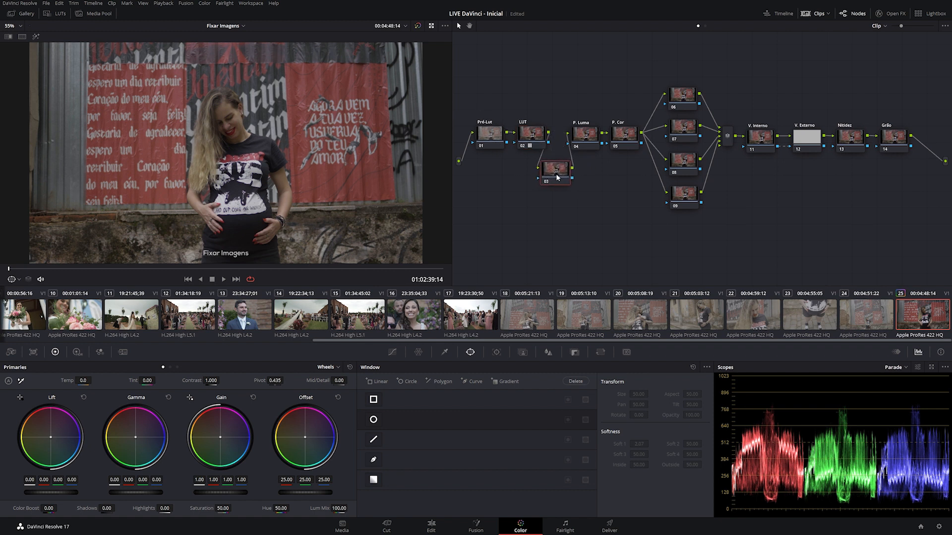
pyautogui.moveTo(585, 62); pyautogui.dragTo(910, 229)
pyautogui.moveTo(628, 143); pyautogui.dragTo(654, 144)
pyautogui.moveTo(475, 100); pyautogui.dragTo(530, 143)
pyautogui.moveTo(529, 141); pyautogui.dragTo(520, 142)
pyautogui.moveTo(560, 170); pyautogui.dragTo(571, 136)
pyautogui.click(913, 136)
pyautogui.click(559, 144)
pyautogui.moveTo(559, 144); pyautogui.dragTo(560, 141)
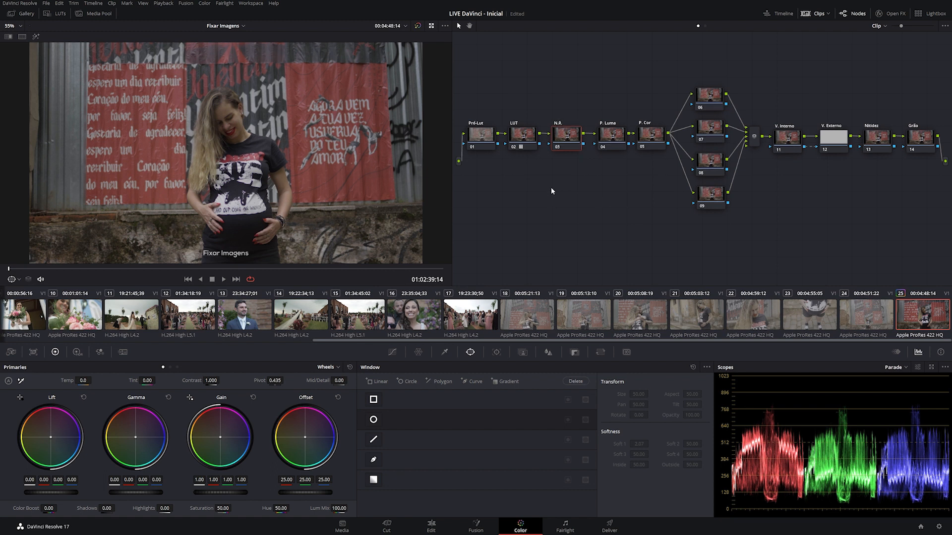
pyautogui.moveTo(936, 235); pyautogui.dragTo(479, 67)
pyautogui.click(532, 83)
pyautogui.click(514, 146)
pyautogui.click(514, 146)
pyautogui.click(921, 142)
# Step: Copy the node grade from clip 25 to clip 24, and from clip 24 to clip 23
pyautogui.click(865, 315)
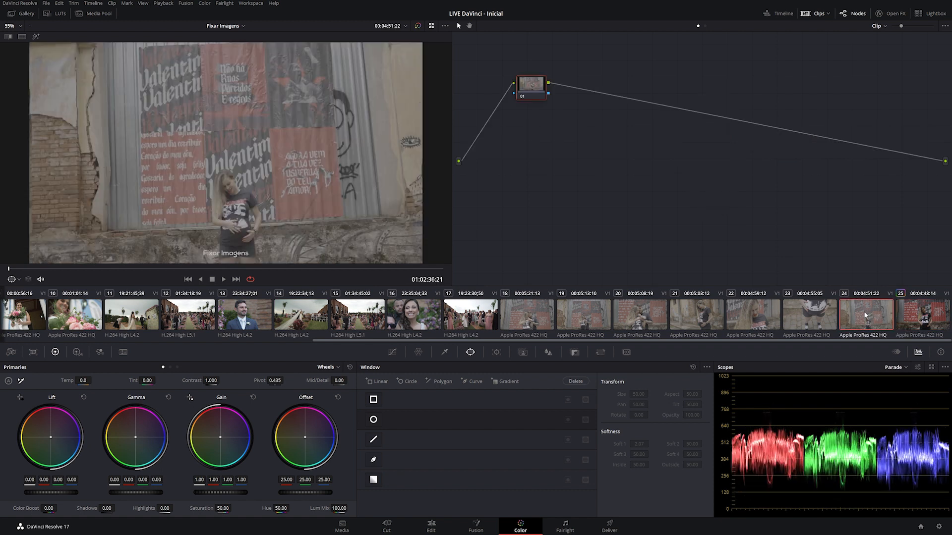
pyautogui.middleClick(918, 323)
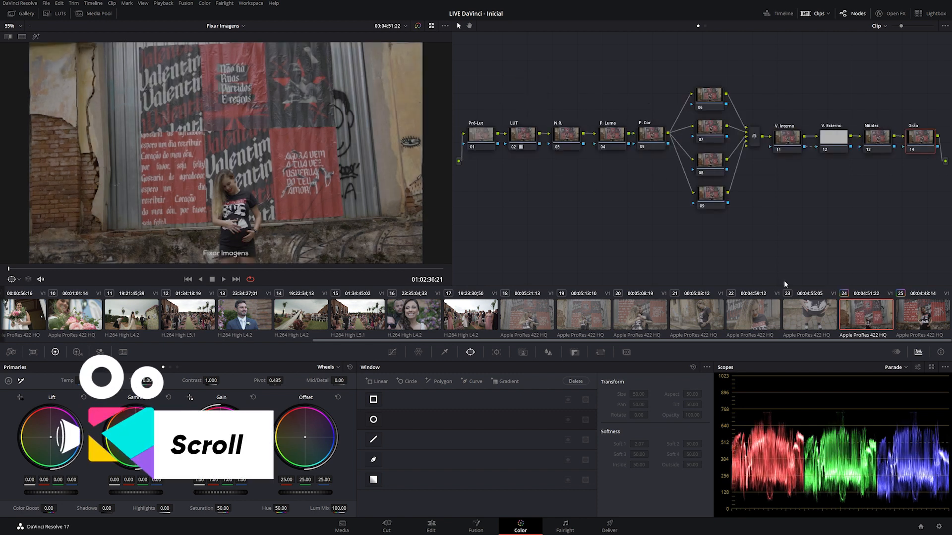
pyautogui.click(829, 319)
pyautogui.middleClick(863, 317)
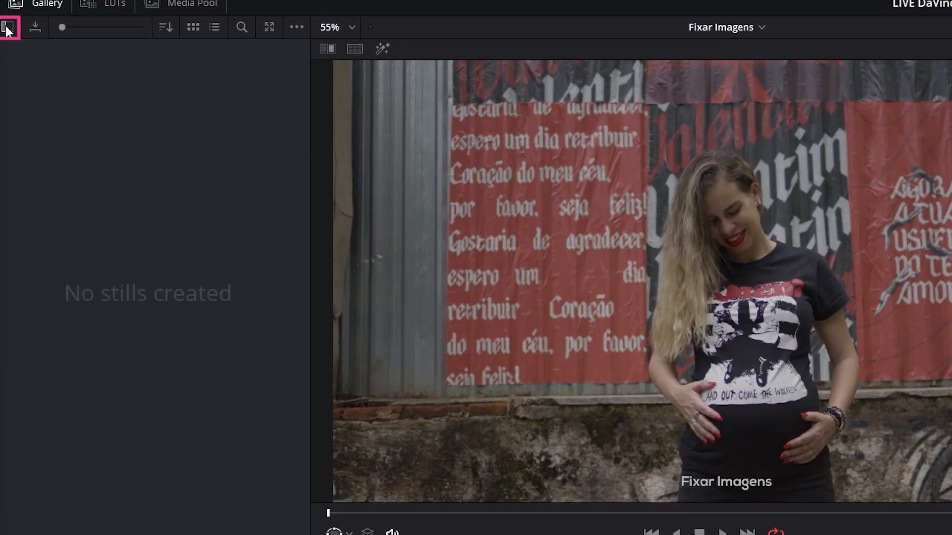
# Step: Show the gallery's album list and bring up the last clips of the Fixar Imagens timeline in the Timelines album
pyautogui.click(7, 29)
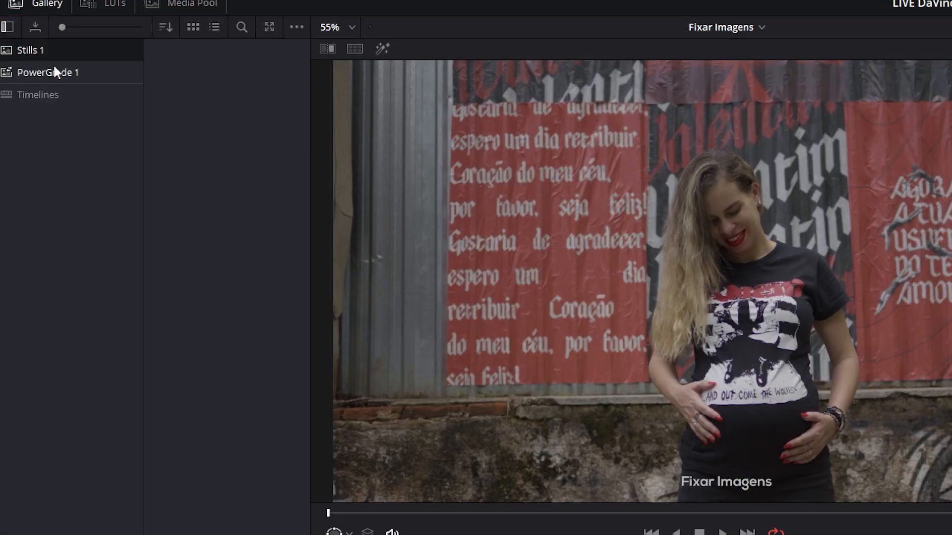
pyautogui.click(42, 93)
pyautogui.moveTo(304, 133); pyautogui.dragTo(276, 516)
pyautogui.click(205, 48)
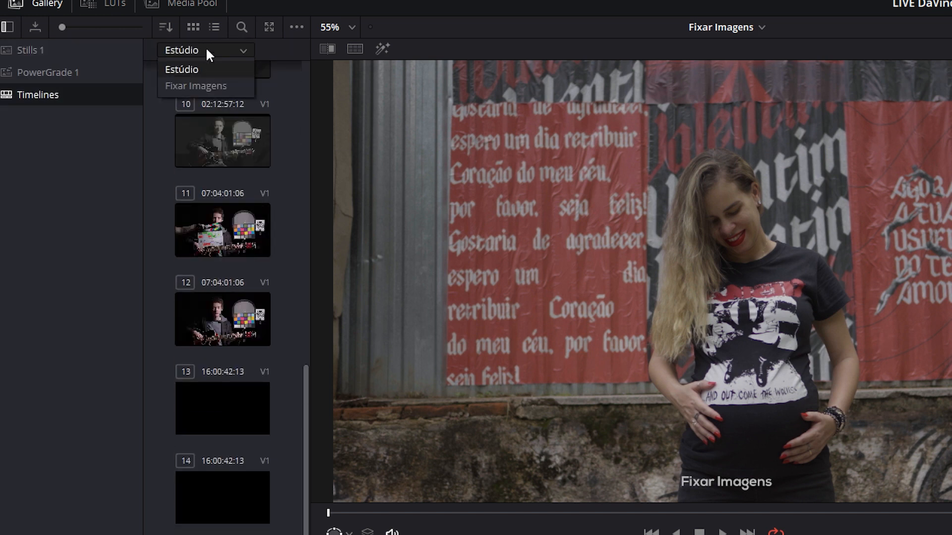
pyautogui.click(218, 85)
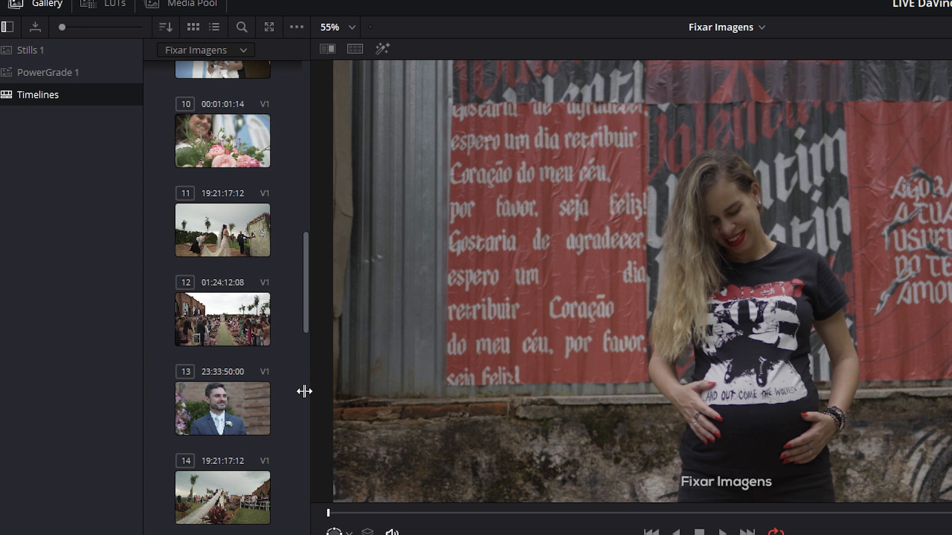
pyautogui.moveTo(301, 311); pyautogui.dragTo(287, 533)
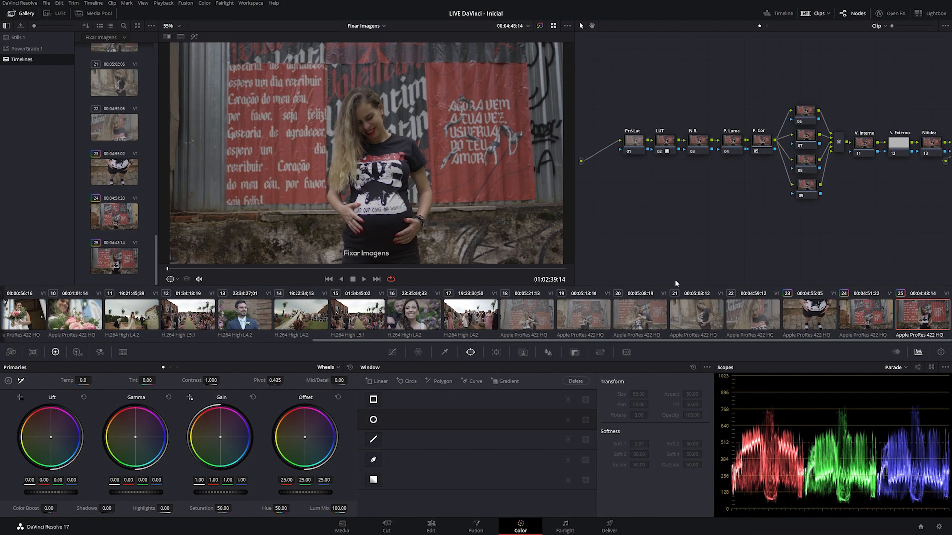
# Step: Apply the grade of gallery clip 24 to clip 21
pyautogui.click(706, 315)
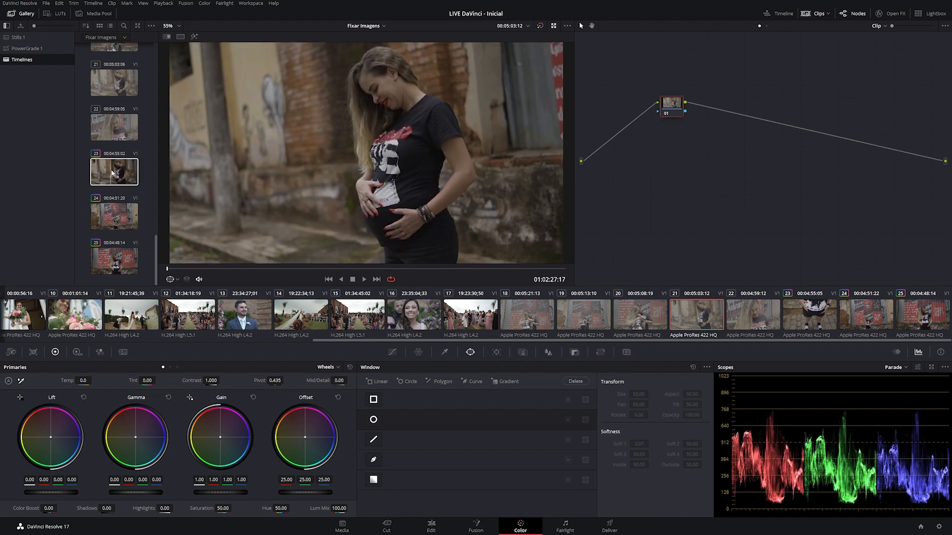
pyautogui.click(113, 214)
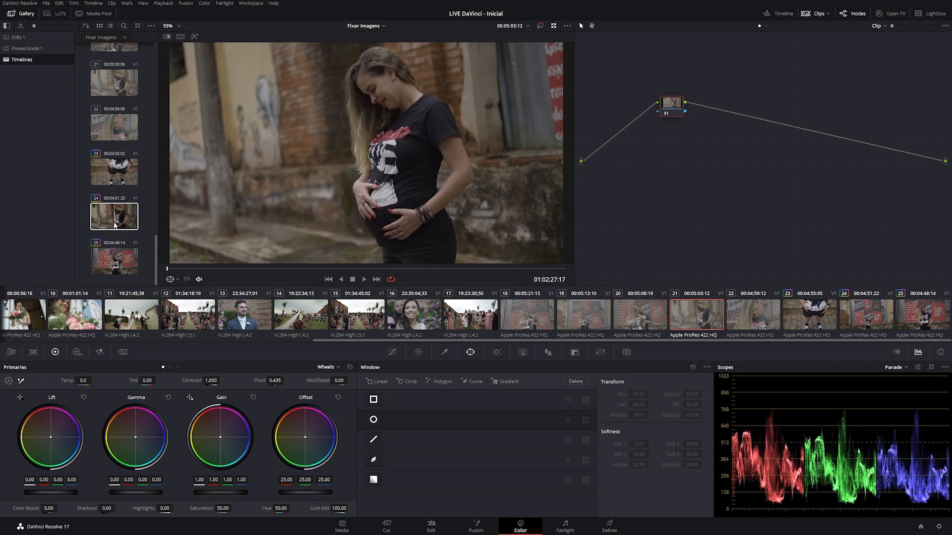
pyautogui.doubleClick(114, 218)
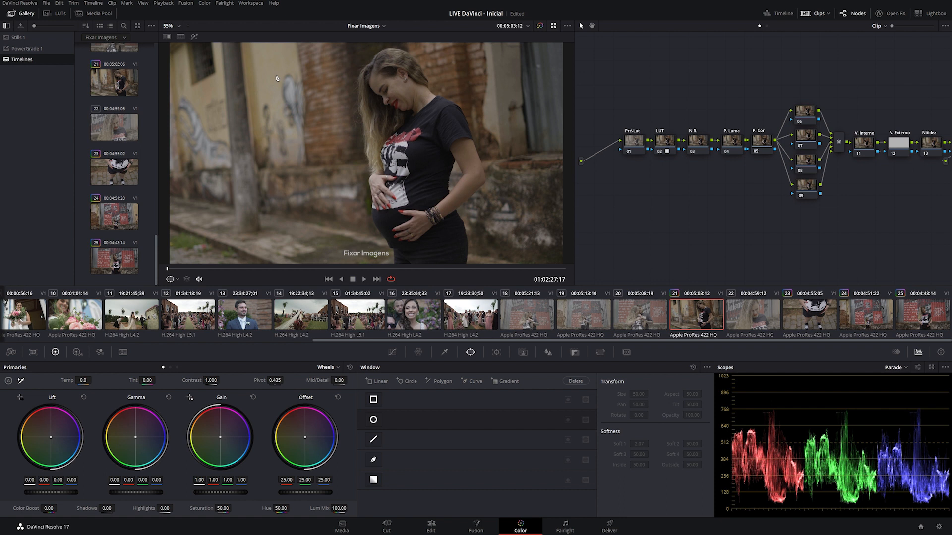
# Step: Add two extra stills albums to the gallery and remove them again
pyautogui.click(21, 38)
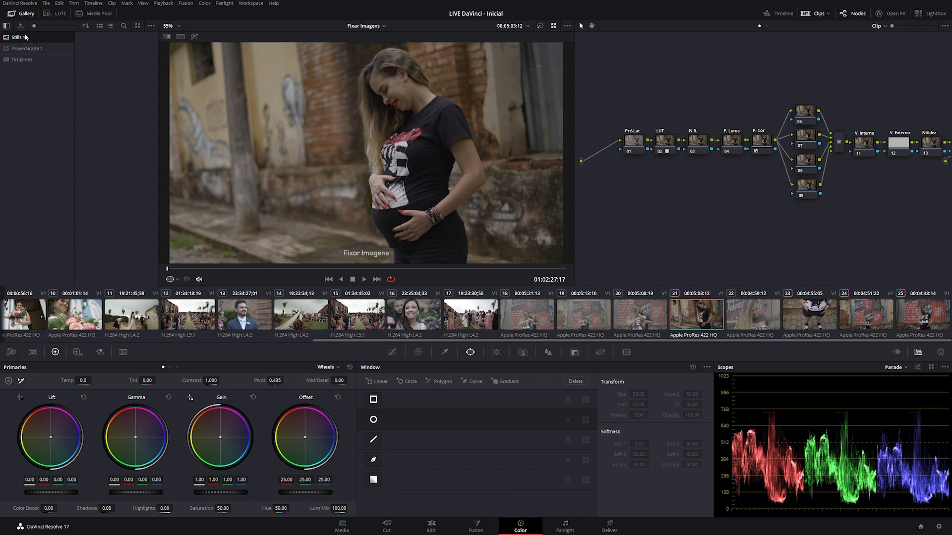
pyautogui.rightClick(24, 94)
pyautogui.click(49, 99)
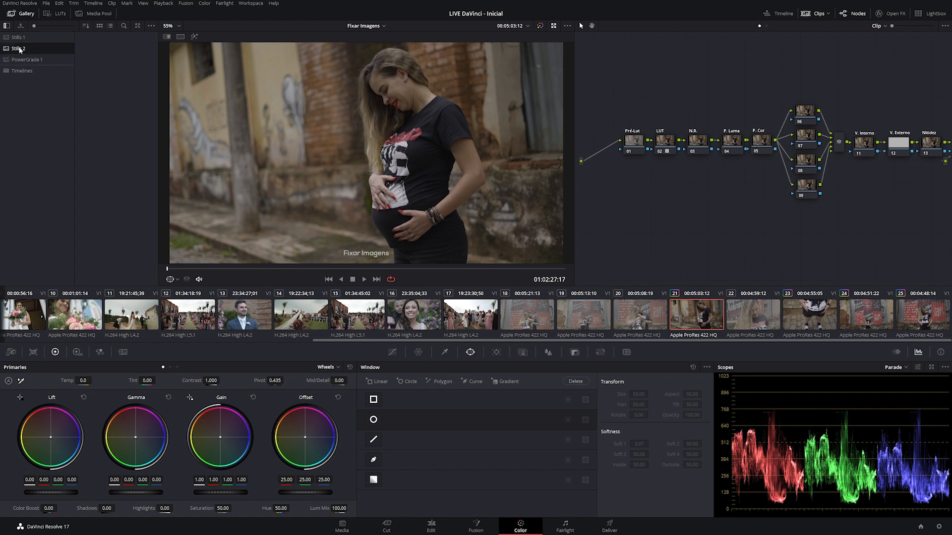
pyautogui.rightClick(29, 93)
pyautogui.click(49, 99)
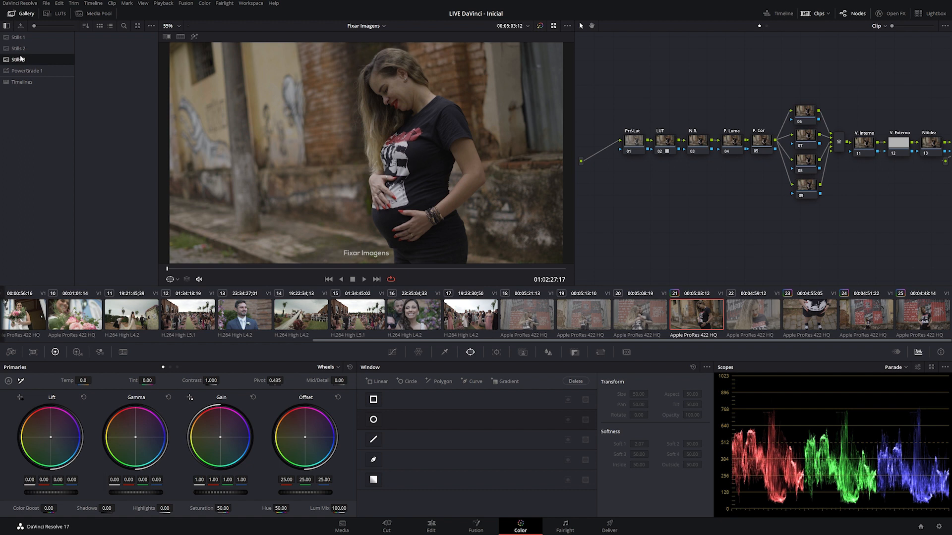
pyautogui.click(24, 38)
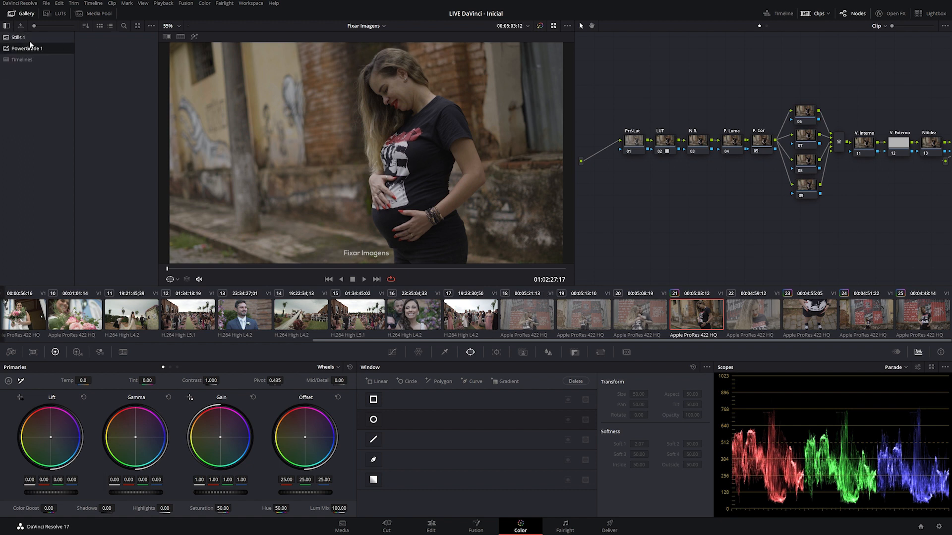
# Step: Grab a still of clip 21 into the Stills 1 album
pyautogui.click(29, 39)
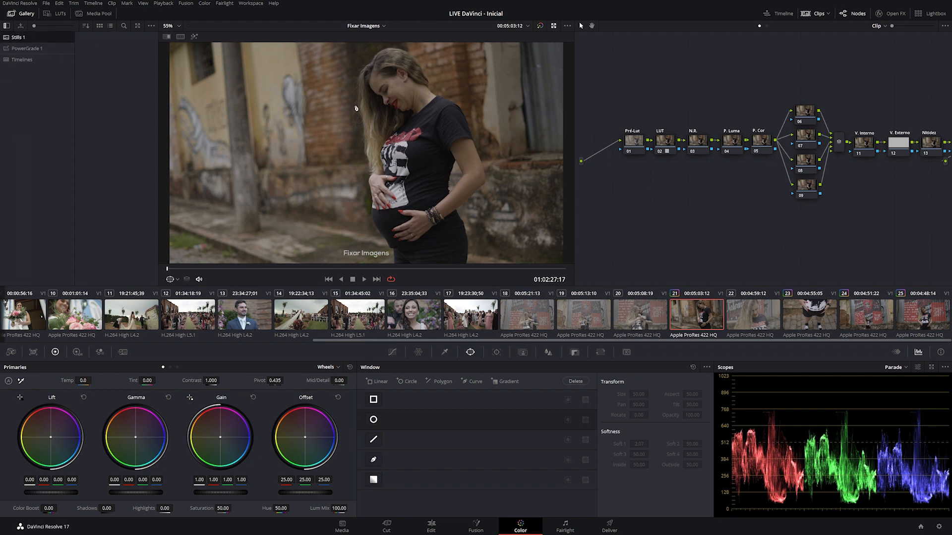
pyautogui.rightClick(329, 141)
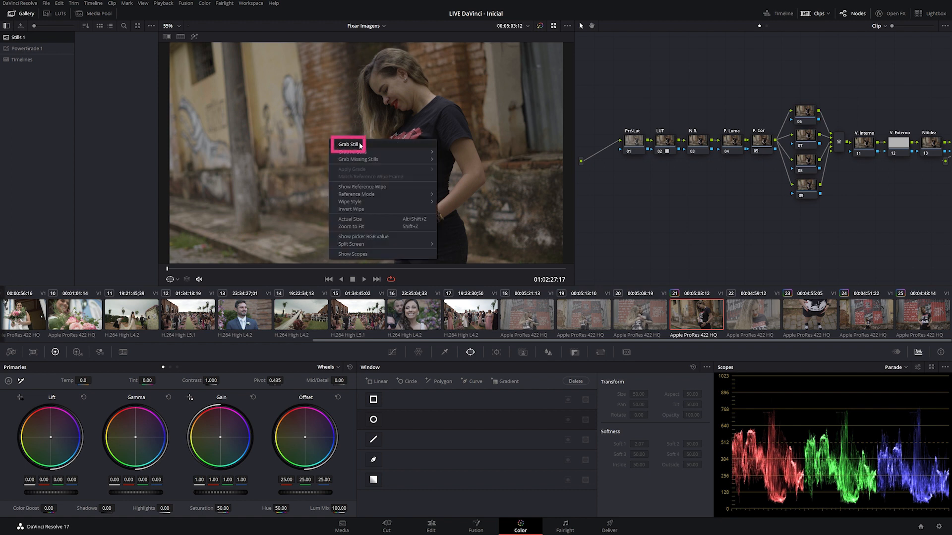
pyautogui.moveTo(353, 152)
pyautogui.click(357, 144)
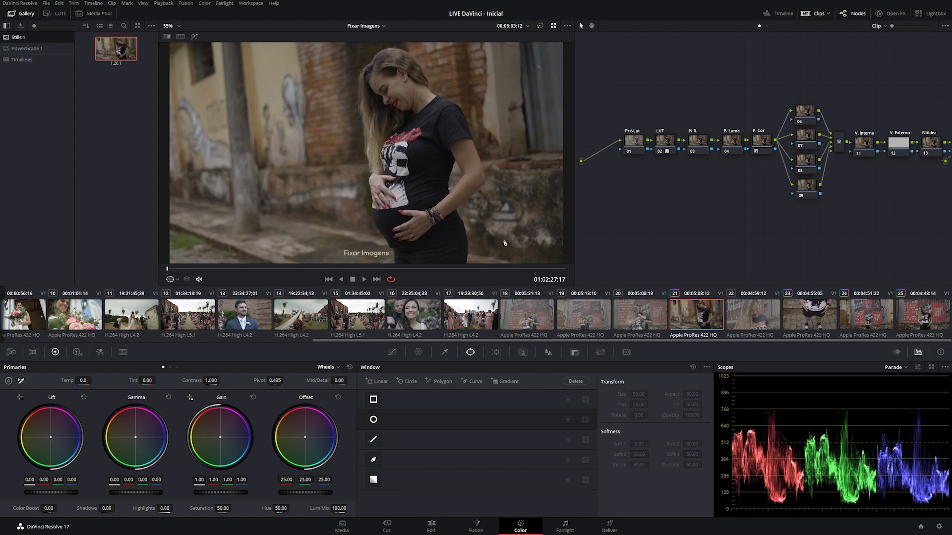
# Step: Apply the grabbed still's grade to clips 18, 19 and 20 together and check each clip
pyautogui.click(639, 317)
pyautogui.click(602, 314)
pyautogui.click(522, 311)
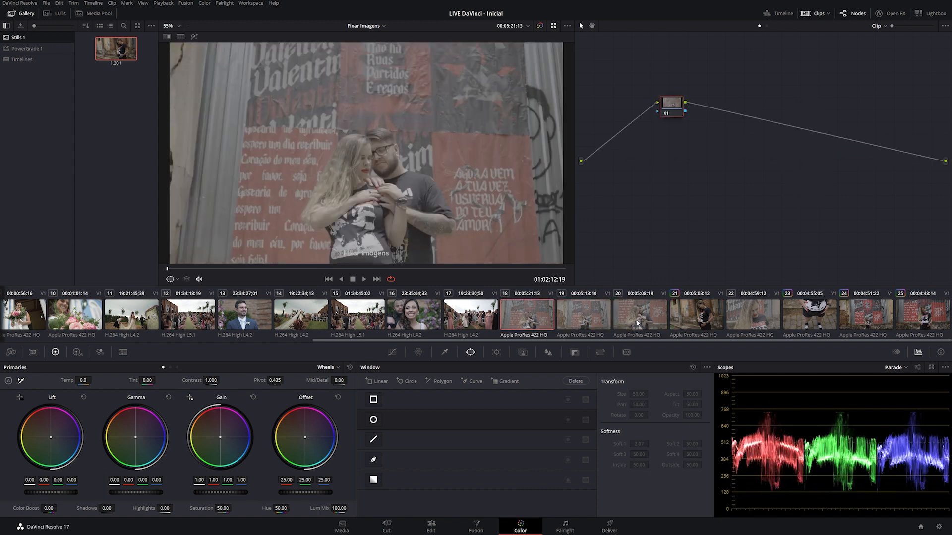
pyautogui.keyDown('shift'); pyautogui.click(642, 321); pyautogui.keyUp('shift')
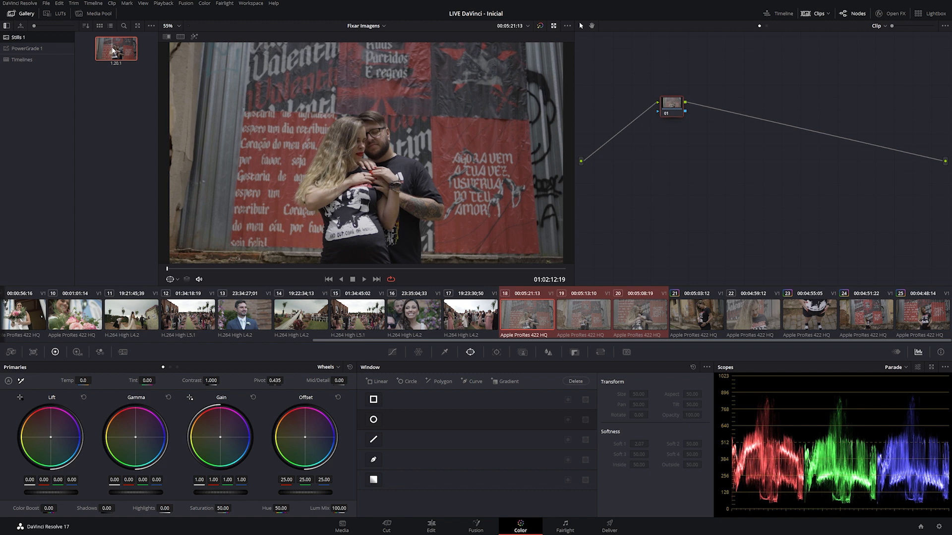
pyautogui.click(640, 314)
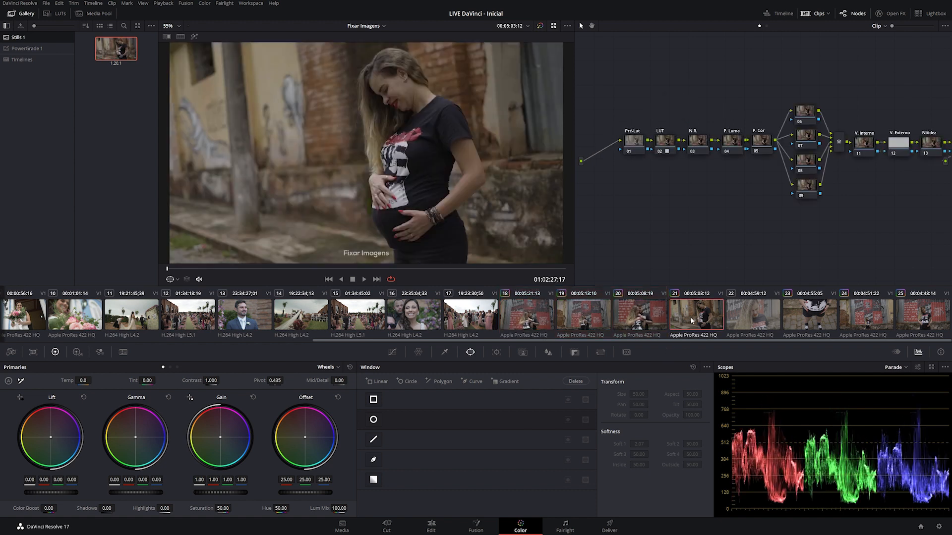
pyautogui.click(605, 314)
pyautogui.click(535, 319)
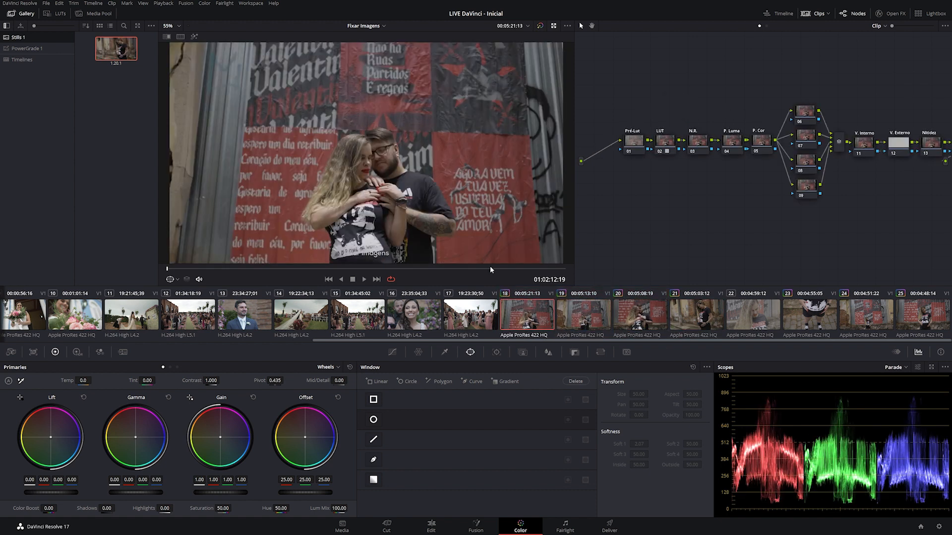
# Step: Shift clip 18's whole node chain toward the graph's input so more of it fits in view
pyautogui.moveTo(611, 59); pyautogui.dragTo(941, 228)
pyautogui.moveTo(630, 144); pyautogui.dragTo(601, 129)
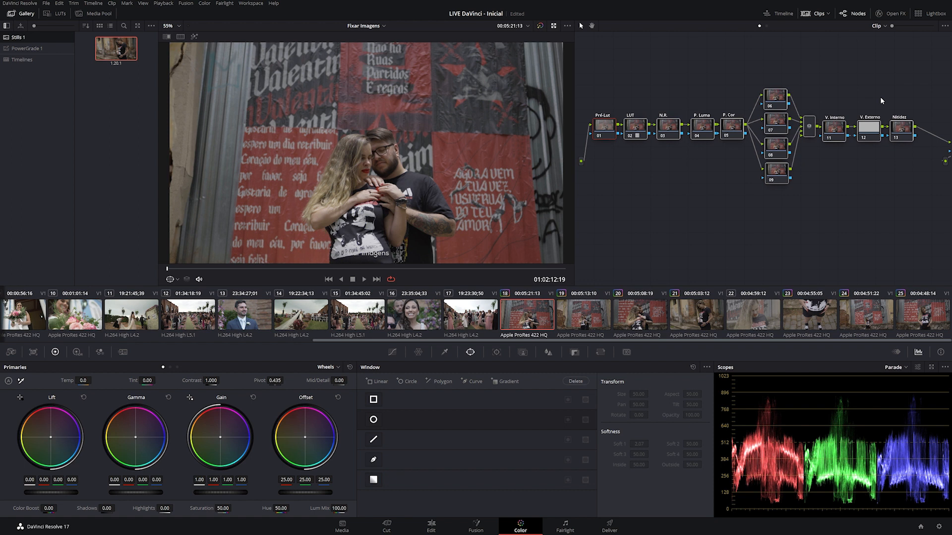
# Step: Label the grabbed still in the Stills 1 album "Modelo"
pyautogui.rightClick(111, 52)
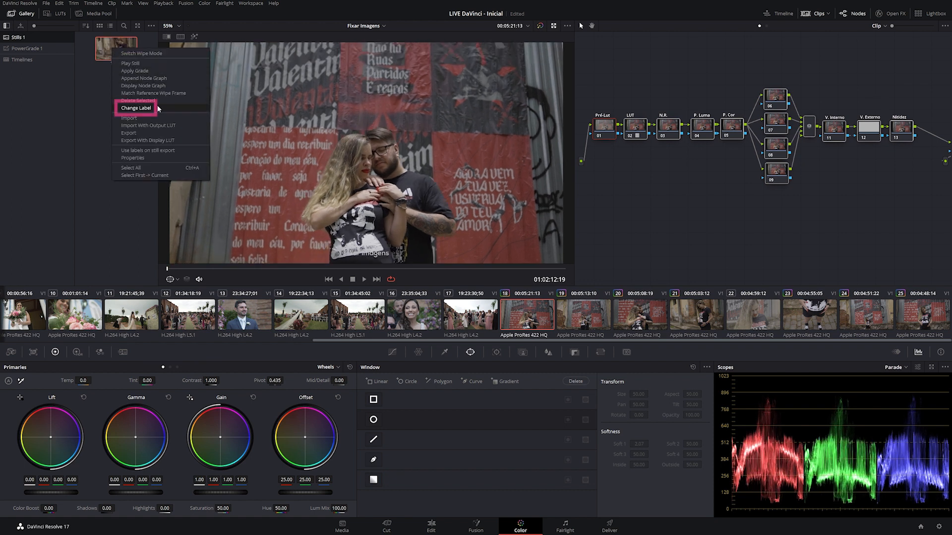
pyautogui.click(139, 108)
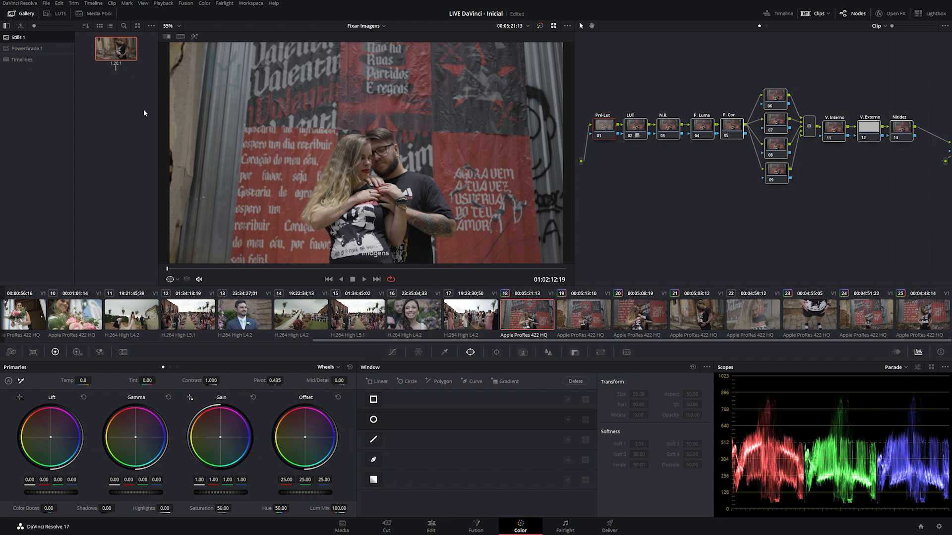
pyautogui.write('Modelo')
pyautogui.press('Return')
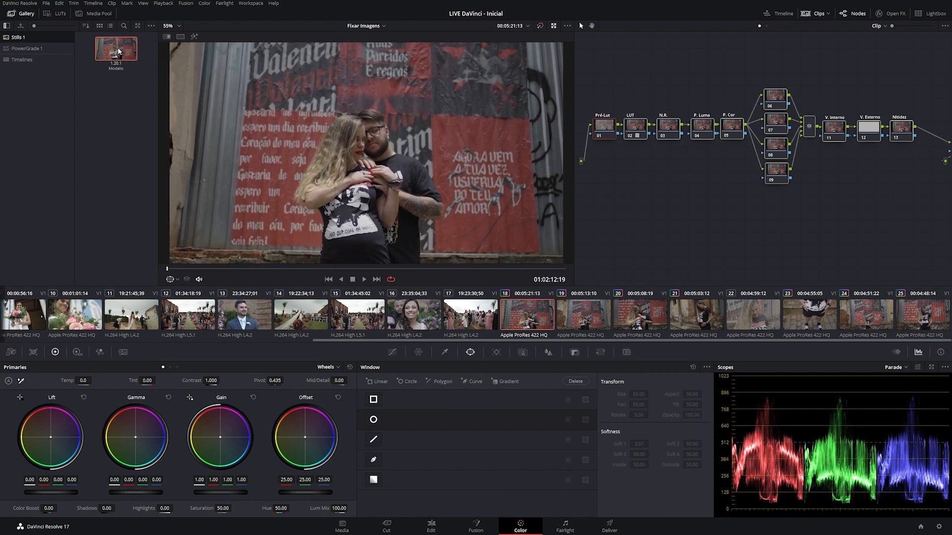
# Step: Compare clip 18 with the Modelo still through the reference wipe, shifting the wipe line across the image, and switch the wipe off
pyautogui.click(167, 36)
pyautogui.moveTo(439, 160); pyautogui.dragTo(227, 173)
pyautogui.moveTo(484, 179); pyautogui.dragTo(379, 179)
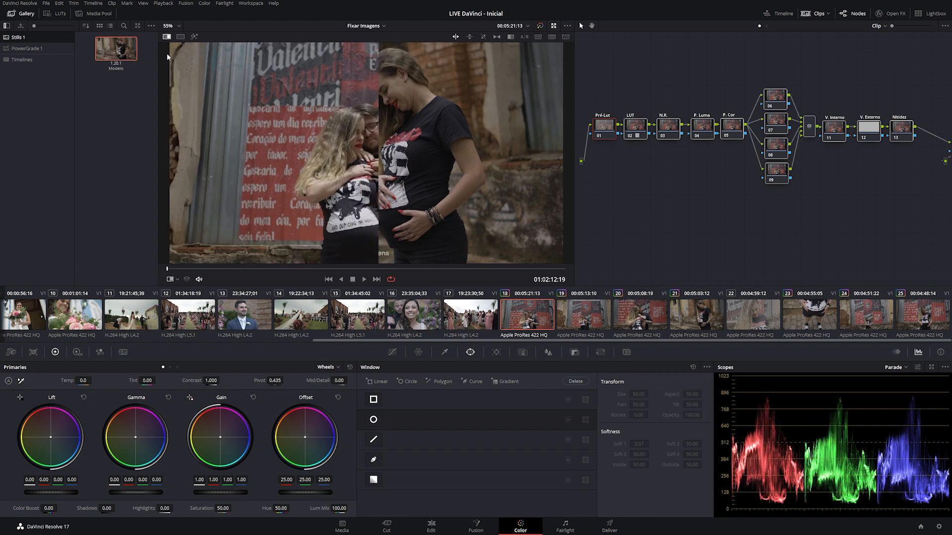
pyautogui.moveTo(456, 173); pyautogui.dragTo(423, 172)
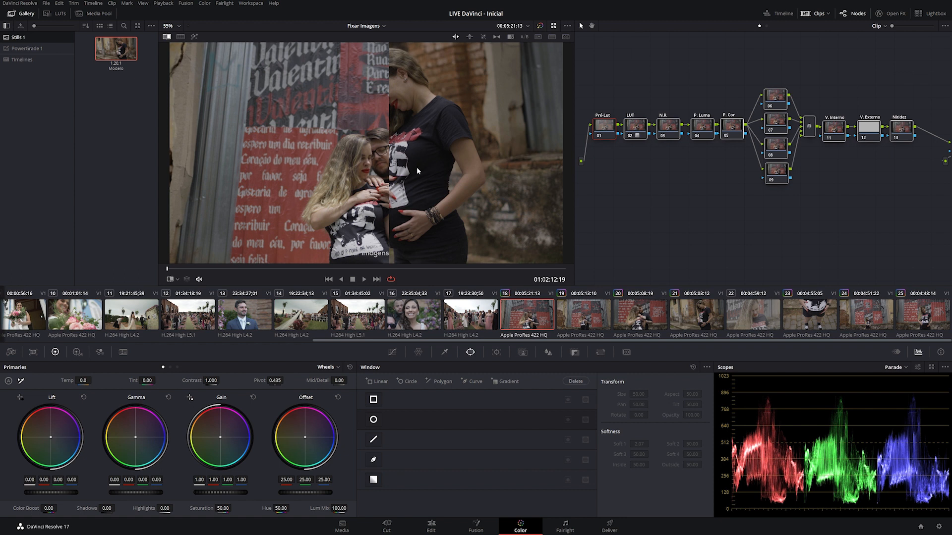
pyautogui.click(167, 37)
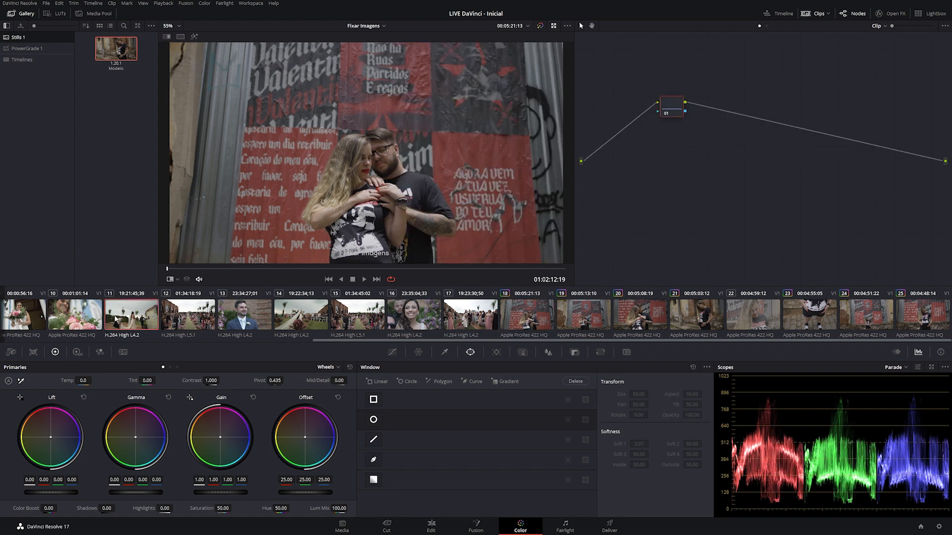
# Step: View the wedding clips 11 to 17 in turn, comparing the wide ceremony shots with the close-ups of the guests and groom
pyautogui.click(115, 319)
pyautogui.hscroll(-2, 209, 323)
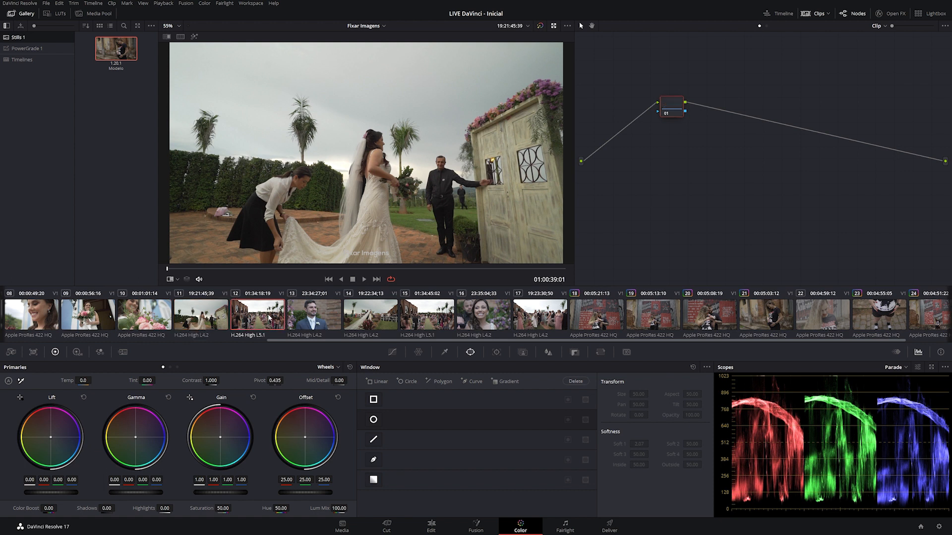
pyautogui.click(269, 318)
pyautogui.click(314, 320)
pyautogui.click(367, 320)
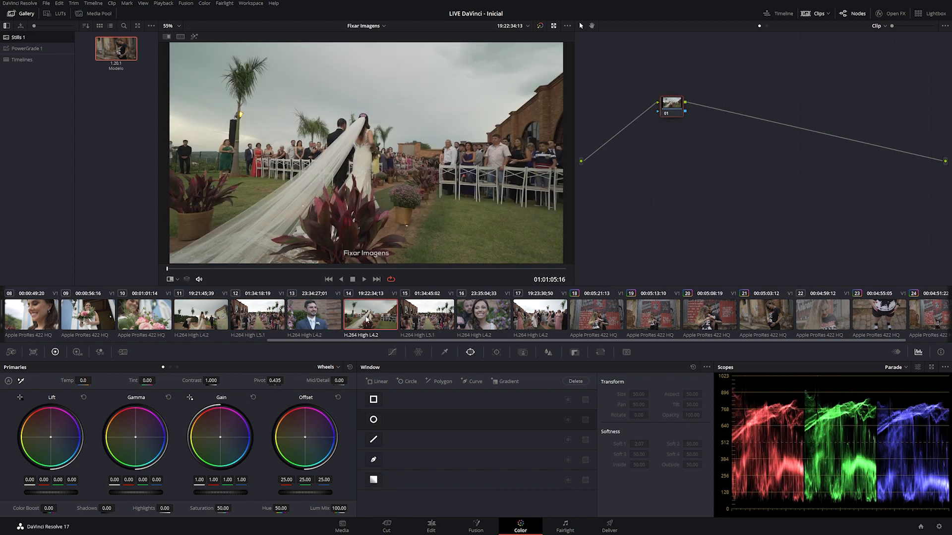
pyautogui.hscroll(2, 328, 319)
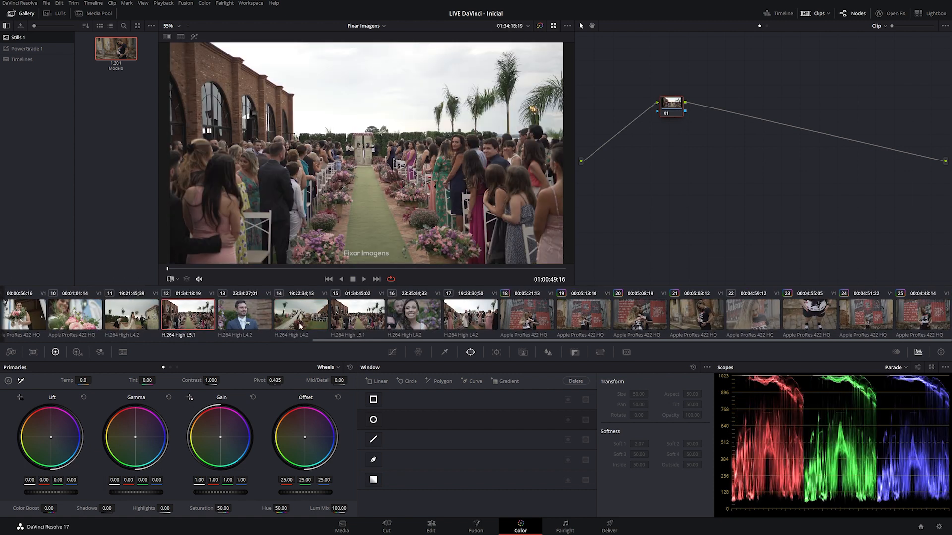
pyautogui.click(347, 317)
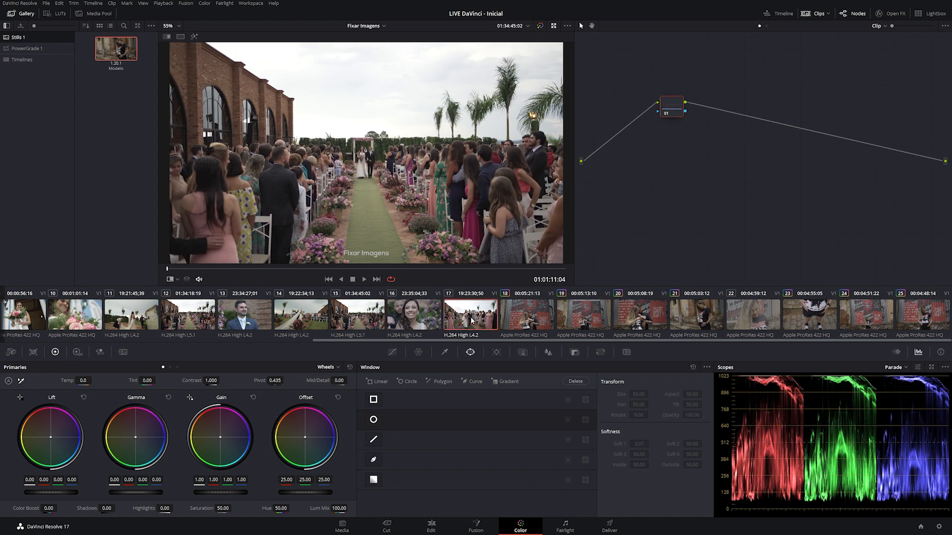
pyautogui.click(452, 327)
pyautogui.click(367, 317)
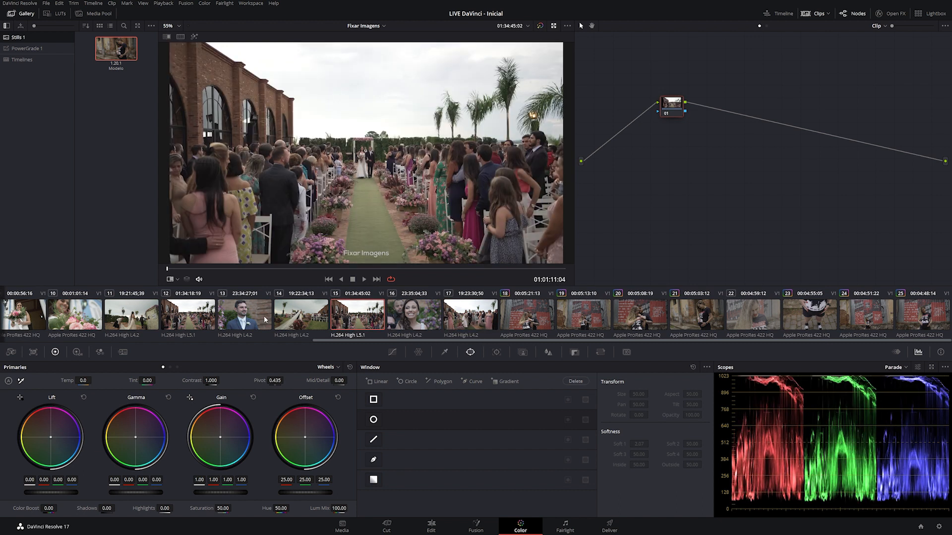
pyautogui.click(198, 316)
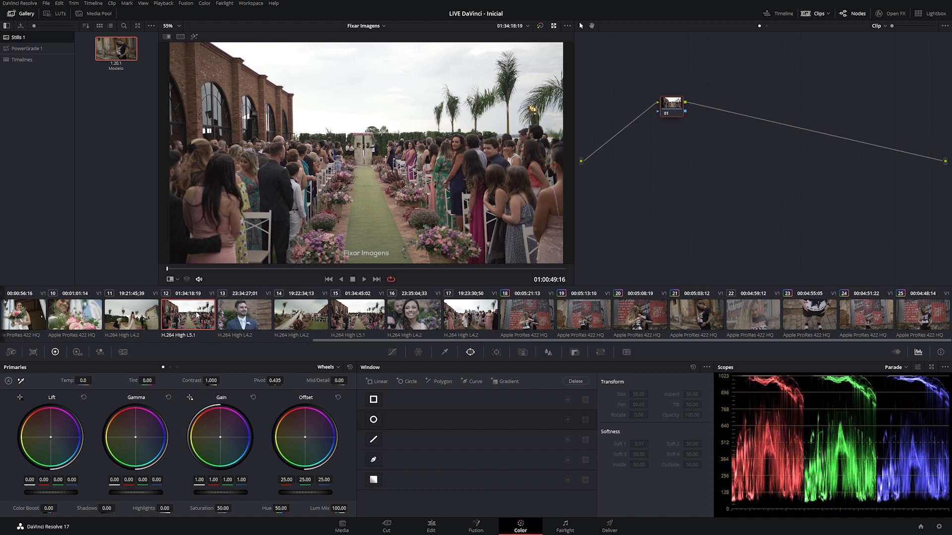
pyautogui.click(364, 327)
pyautogui.click(482, 325)
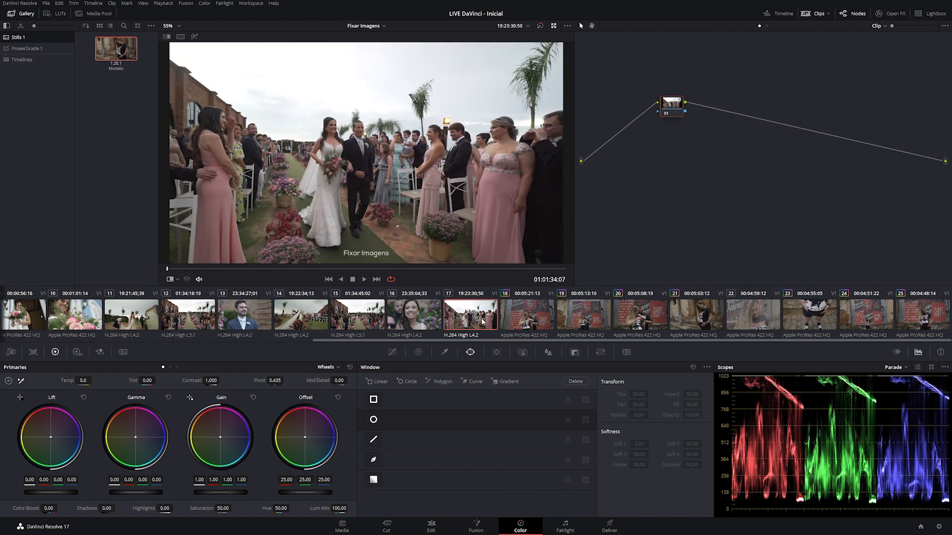
pyautogui.click(361, 318)
pyautogui.click(398, 318)
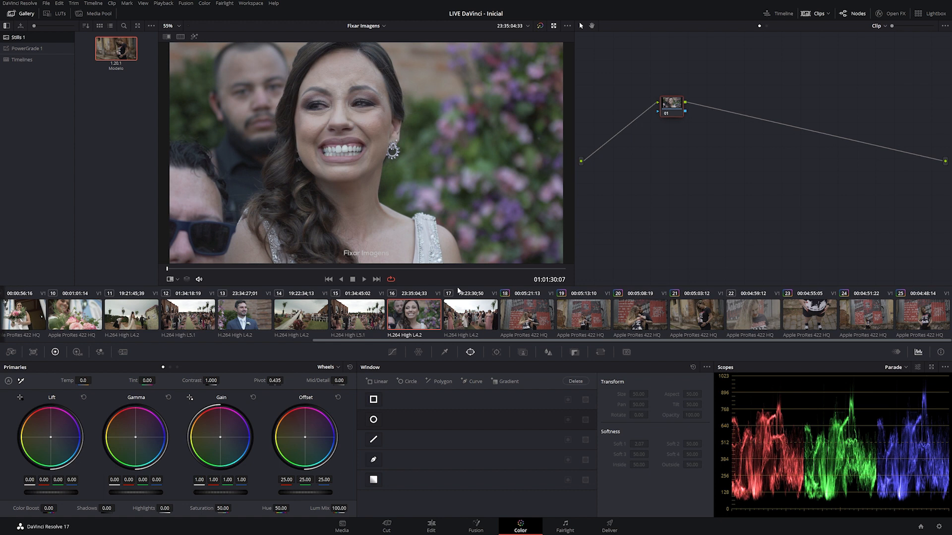
pyautogui.click(373, 319)
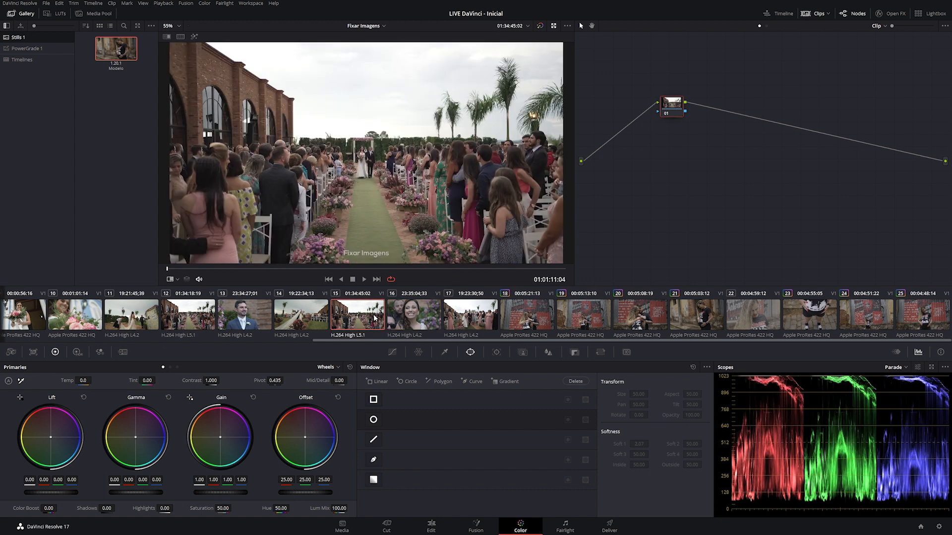
pyautogui.click(407, 318)
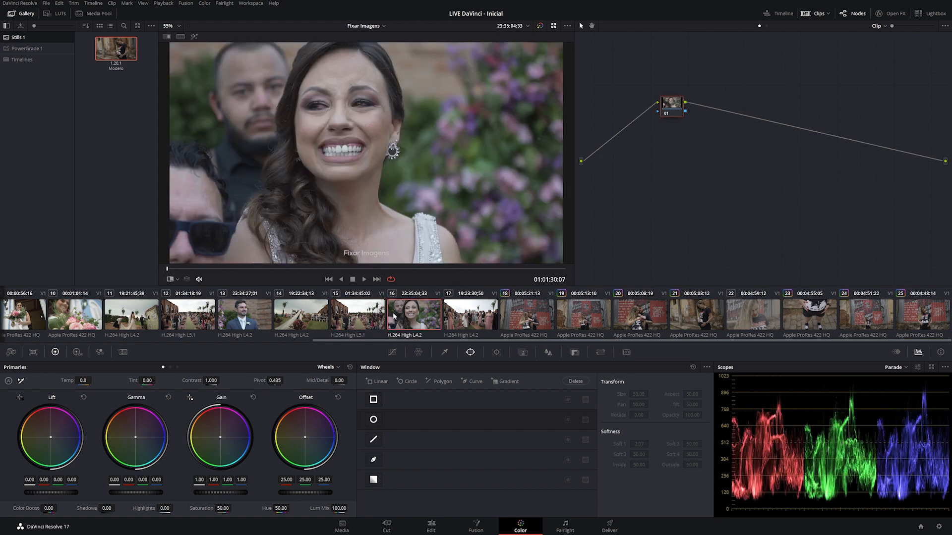
pyautogui.click(251, 314)
pyautogui.click(415, 319)
pyautogui.click(248, 309)
# Step: Grab a still of clip 15 into the Stills 1 album
pyautogui.click(358, 314)
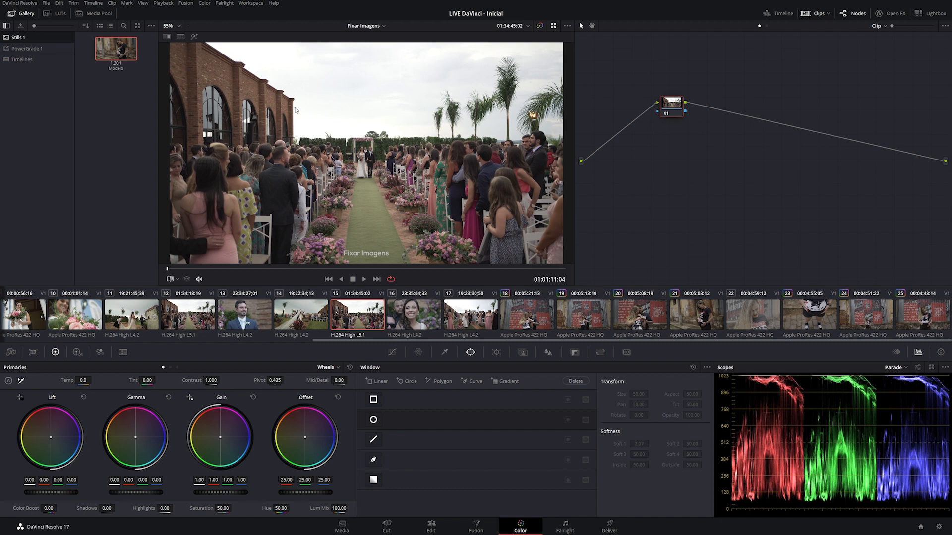
pyautogui.rightClick(328, 140)
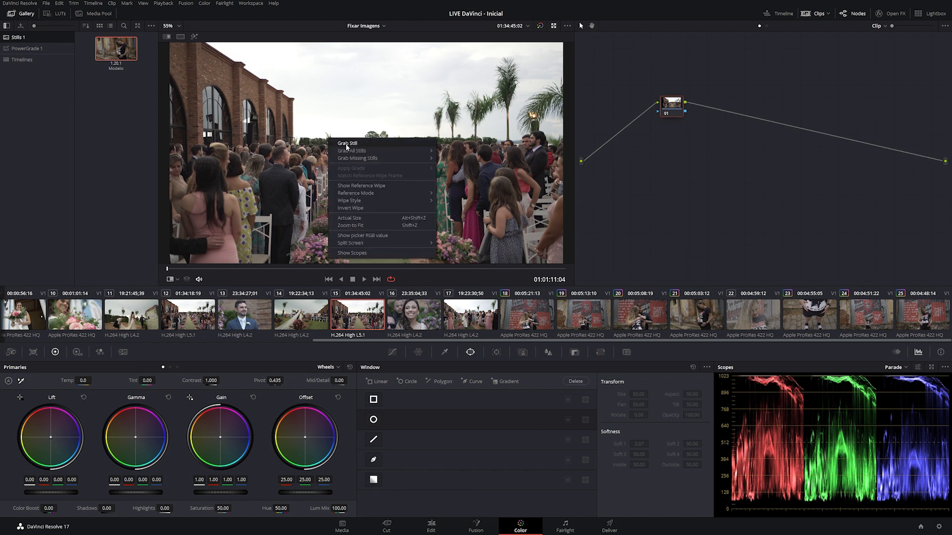
pyautogui.click(347, 145)
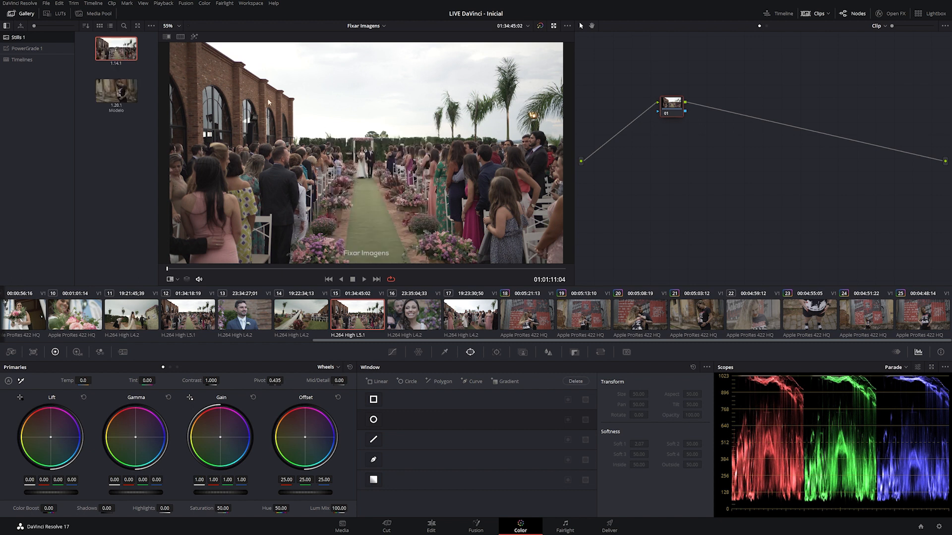
# Step: Compare clip 16 with the new clip 15 still using the reference wipe, sweeping the wipe line and leaving it right of the frame's middle
pyautogui.click(414, 312)
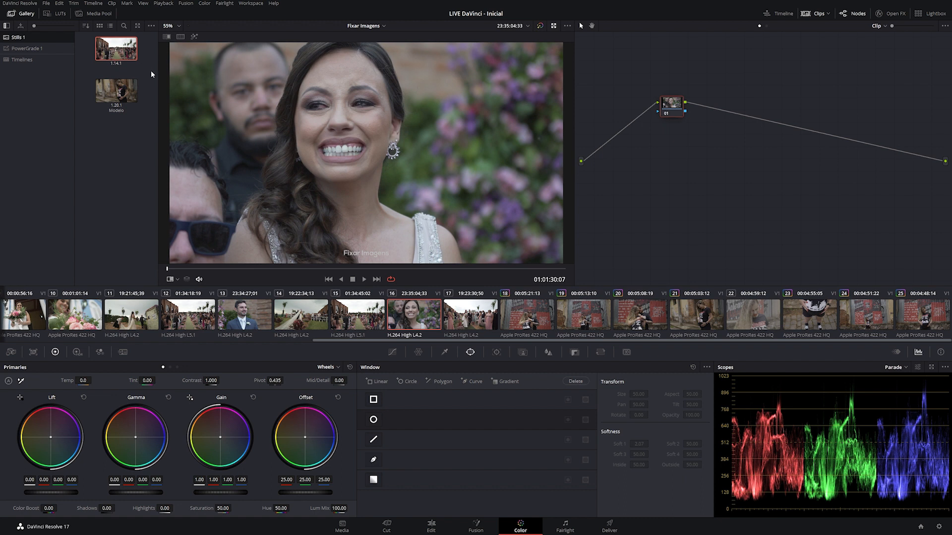
pyautogui.click(166, 36)
pyautogui.moveTo(488, 187); pyautogui.dragTo(482, 185)
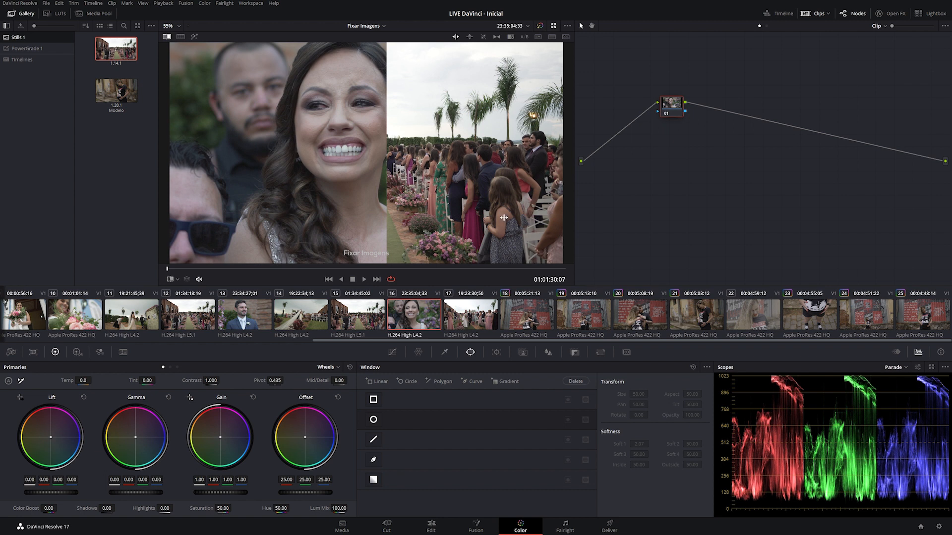
pyautogui.moveTo(339, 135); pyautogui.dragTo(170, 164)
pyautogui.hotkey('alt', 'w')
pyautogui.moveTo(169, 199); pyautogui.dragTo(409, 198)
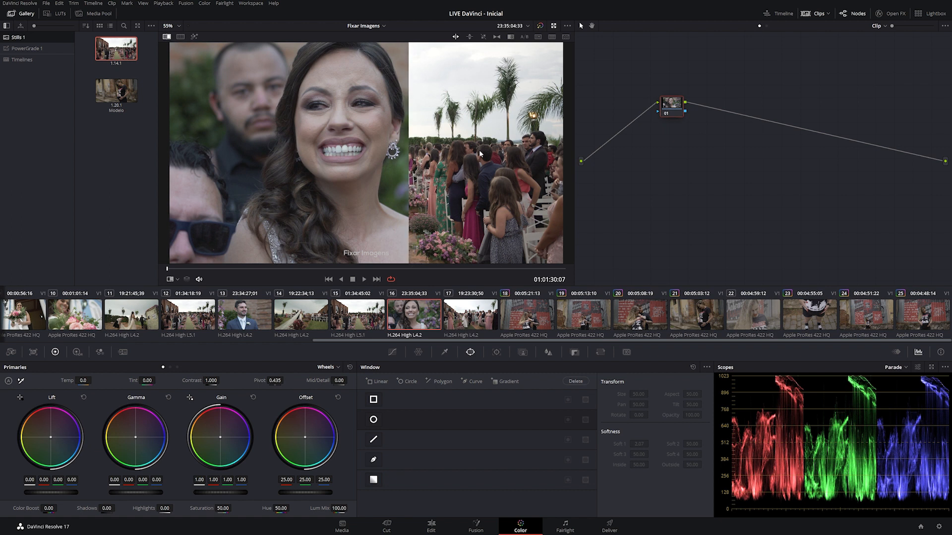
# Step: Pan the reference still to 497 in Reference Sizing so its aisle shows inside the wipe
pyautogui.click(600, 352)
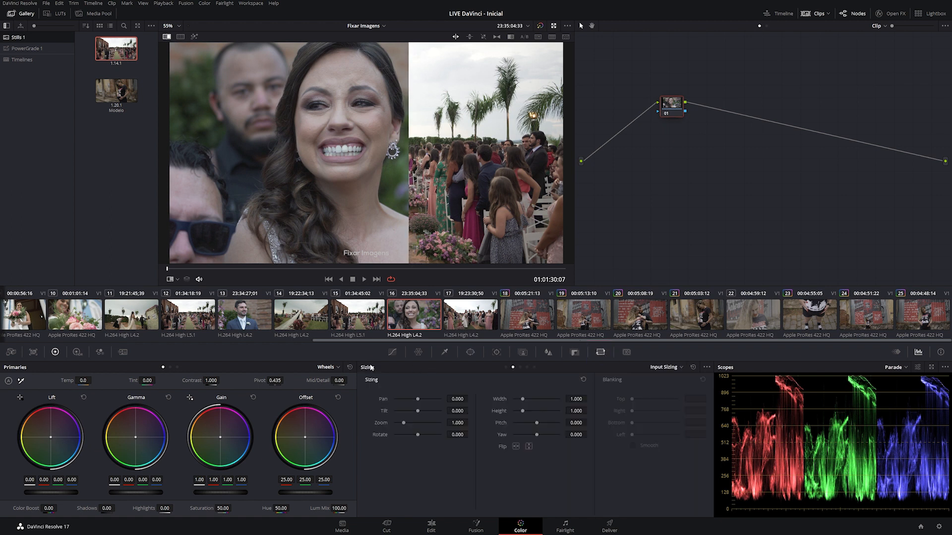
pyautogui.click(681, 368)
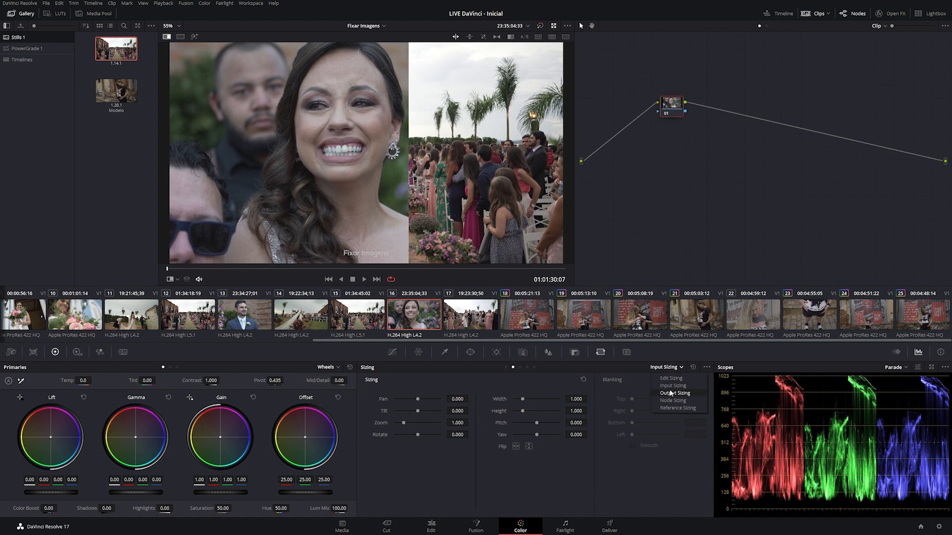
pyautogui.click(676, 408)
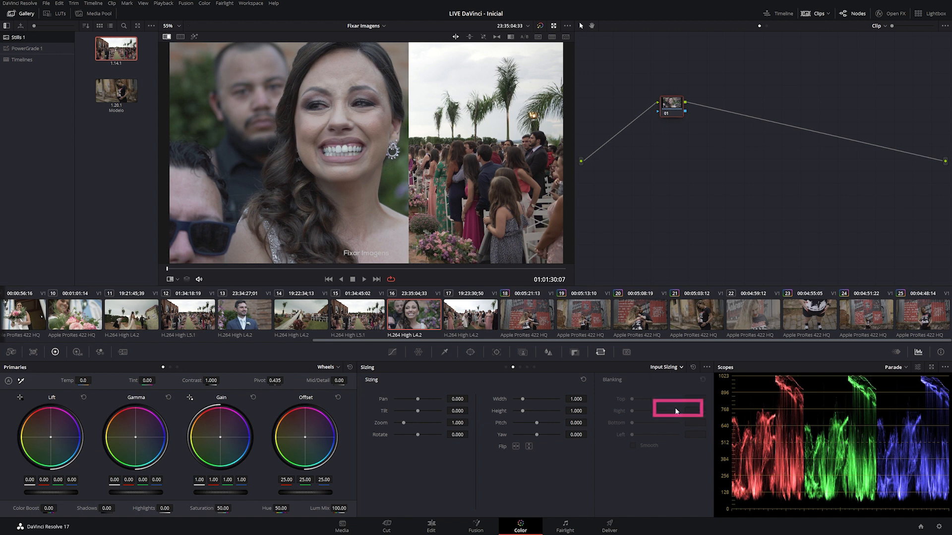
pyautogui.moveTo(446, 401); pyautogui.dragTo(471, 398)
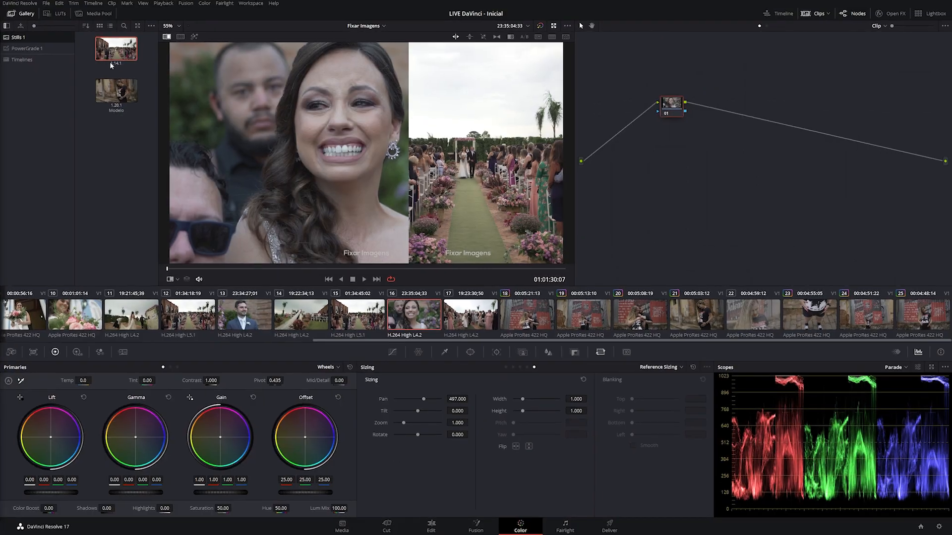
# Step: Show the mini timeline, go to clip 14 and disable video track V2, which carries the title overlay
pyautogui.click(778, 14)
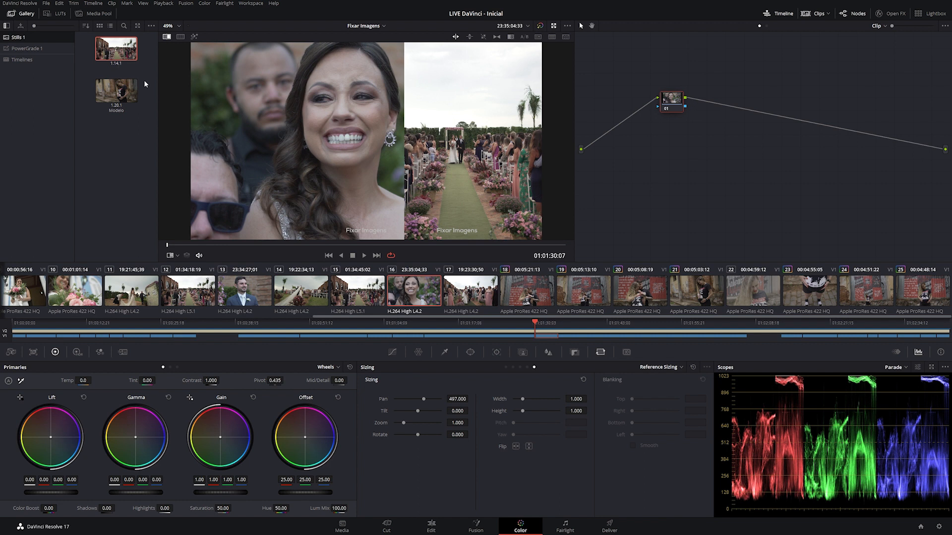
pyautogui.click(301, 292)
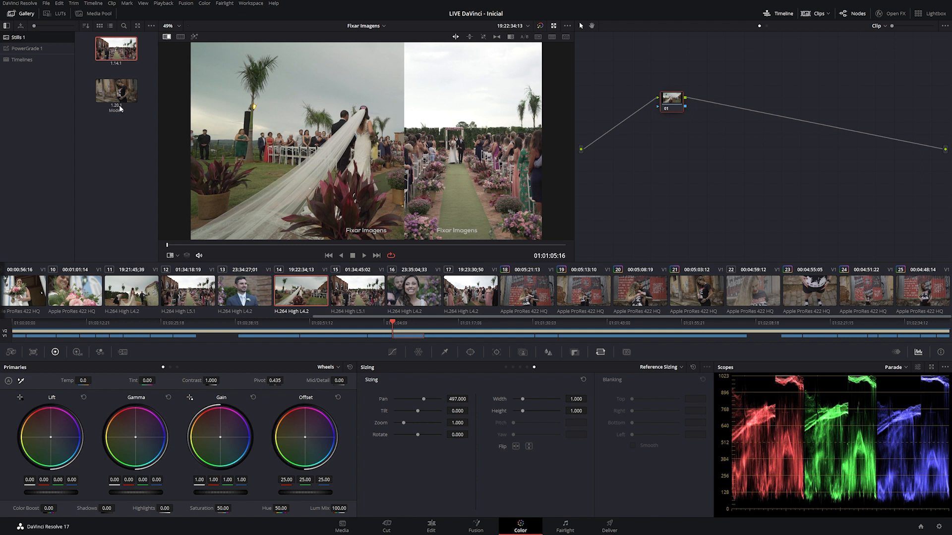
pyautogui.click(6, 333)
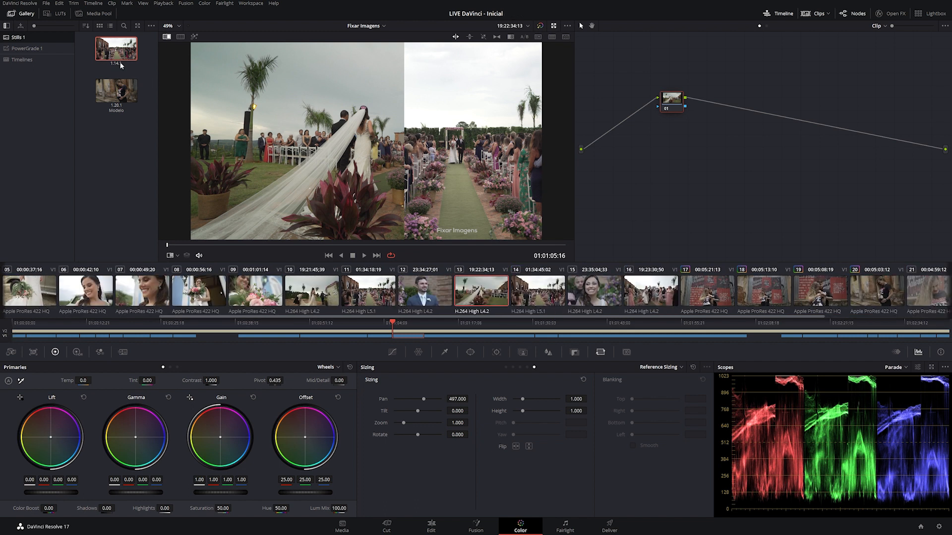
# Step: Check the 01:34:45:02 aisle clip against the still, turn the reference wipe off, and view clip 20 with its node structure
pyautogui.click(538, 298)
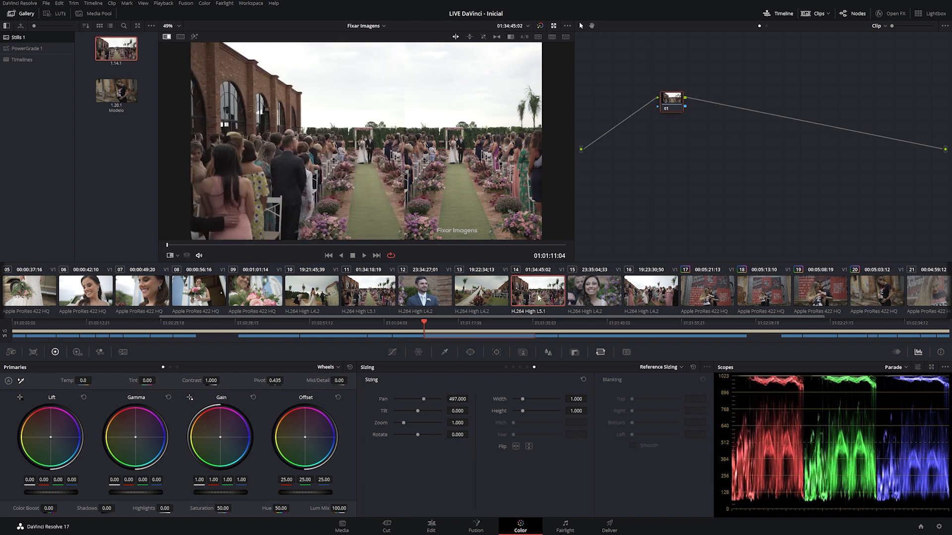
pyautogui.click(166, 36)
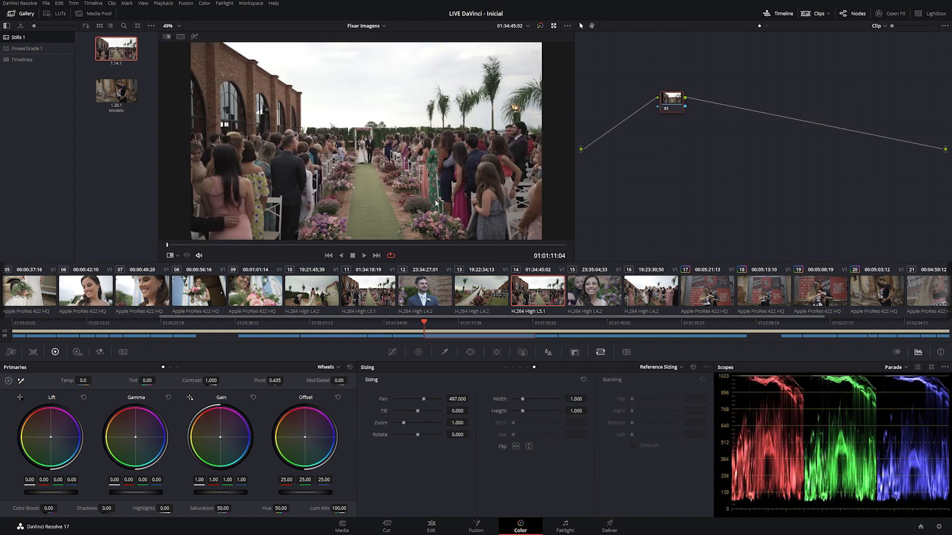
pyautogui.hscroll(4, 682, 297)
pyautogui.click(698, 284)
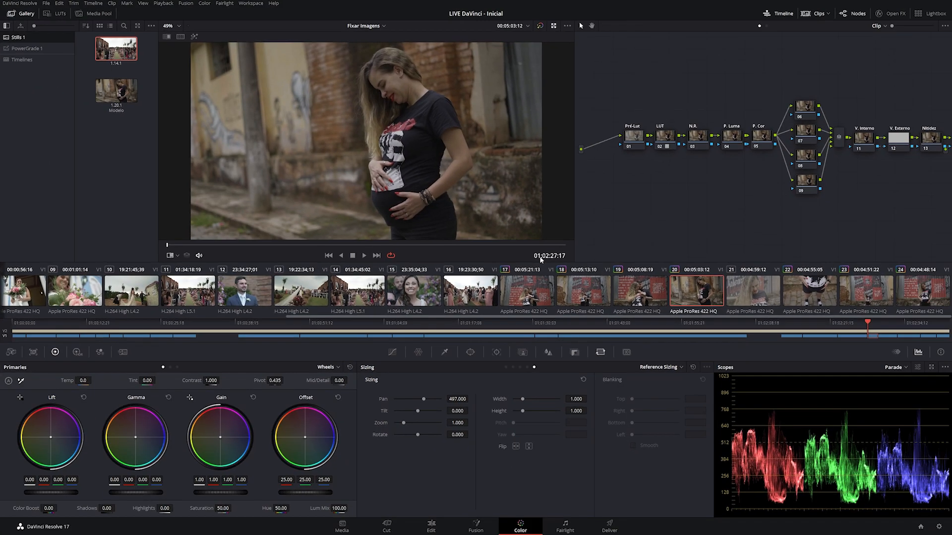
# Step: Re-enable video track V2 and move the playhead within title clip 01 to 01:00:47:06
pyautogui.click(3, 332)
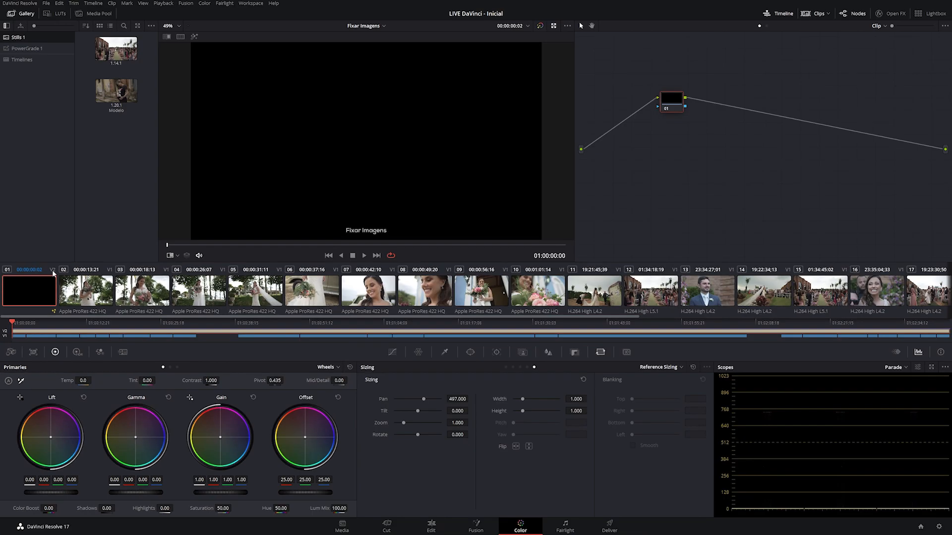
pyautogui.moveTo(357, 244); pyautogui.dragTo(282, 245)
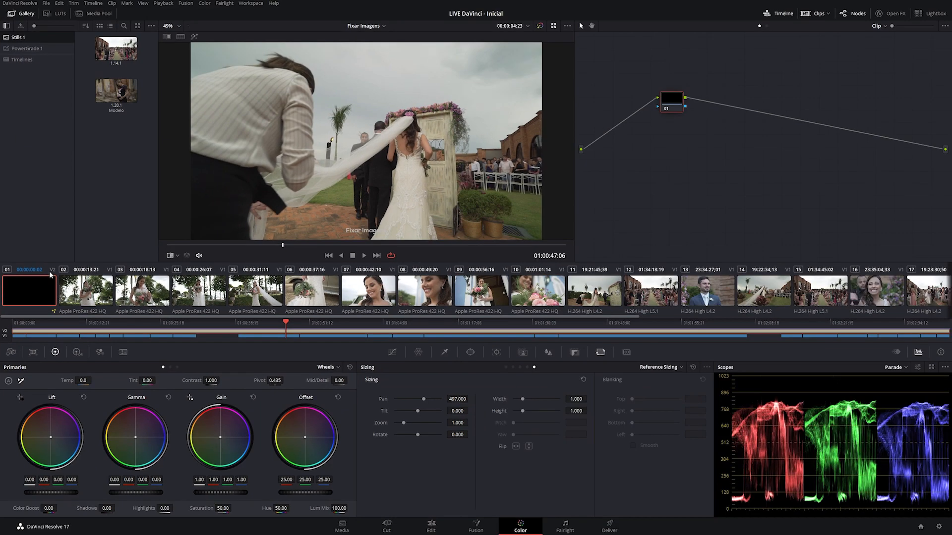
pyautogui.scroll(-6, 633, 301)
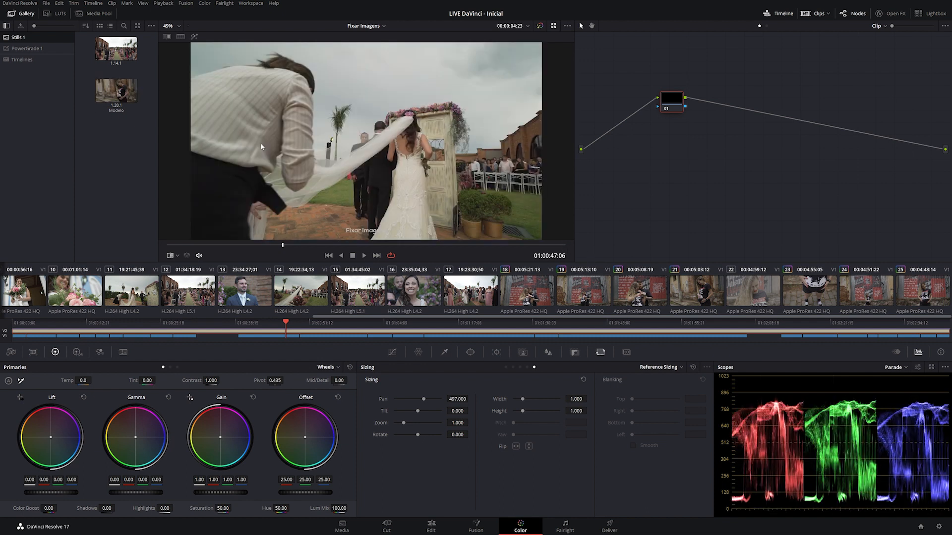
# Step: Go to clip 21, grab a still of it into the Stills 1 album, and delete that still
pyautogui.click(702, 293)
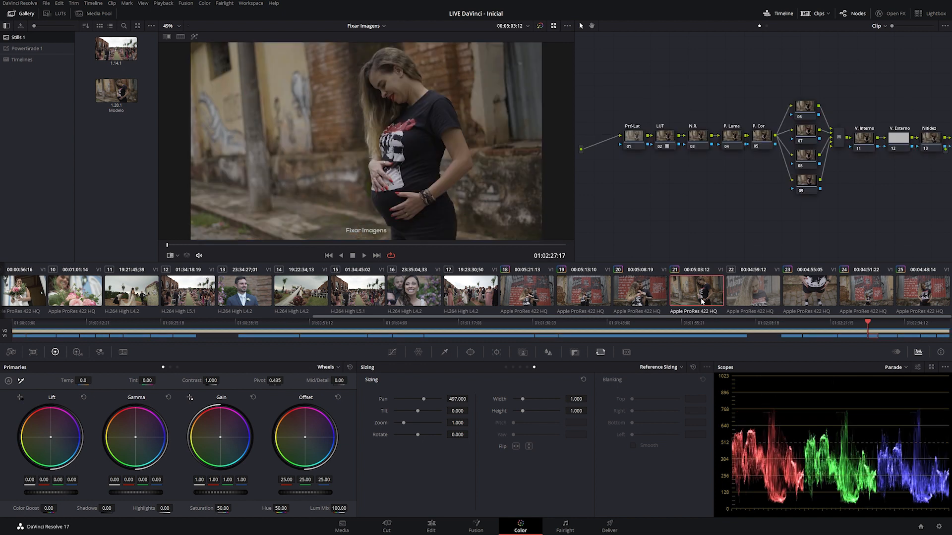
pyautogui.rightClick(392, 118)
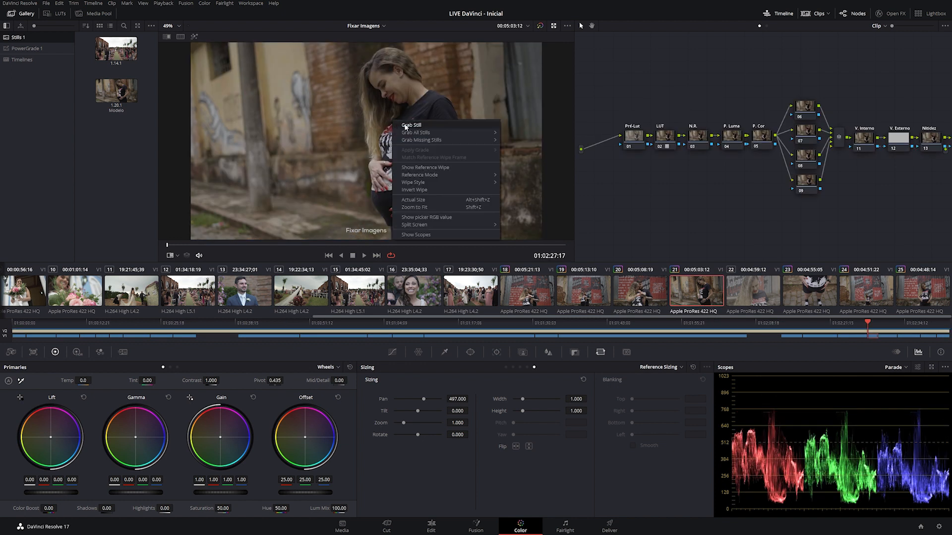
pyautogui.click(423, 126)
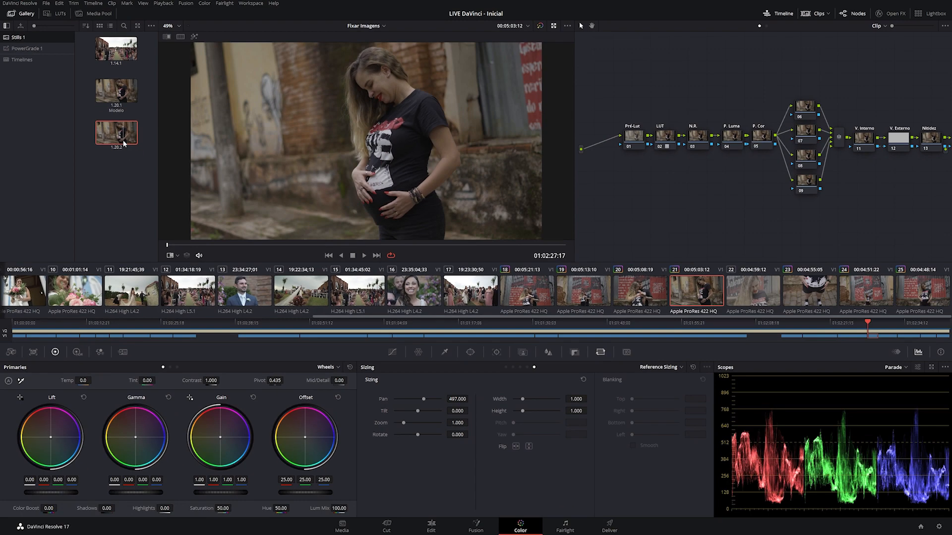
pyautogui.rightClick(103, 133)
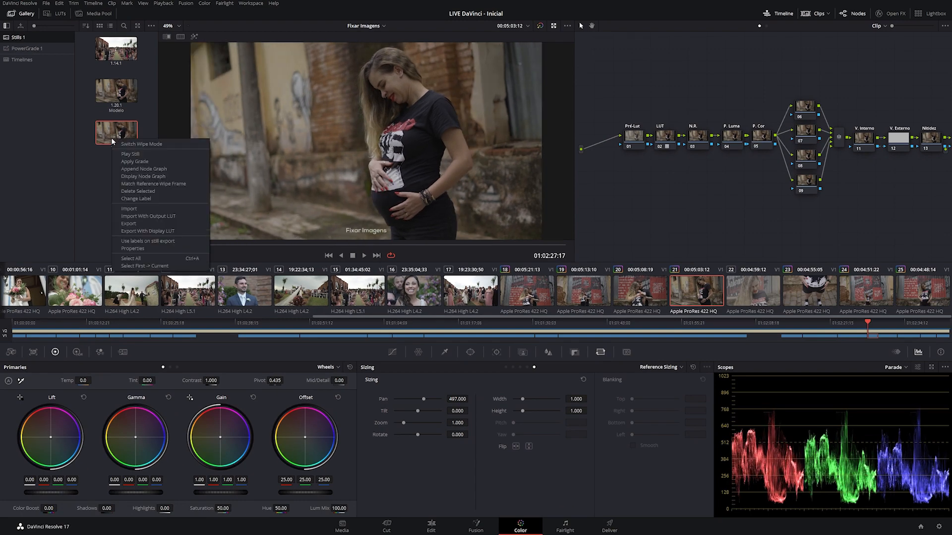
pyautogui.click(140, 192)
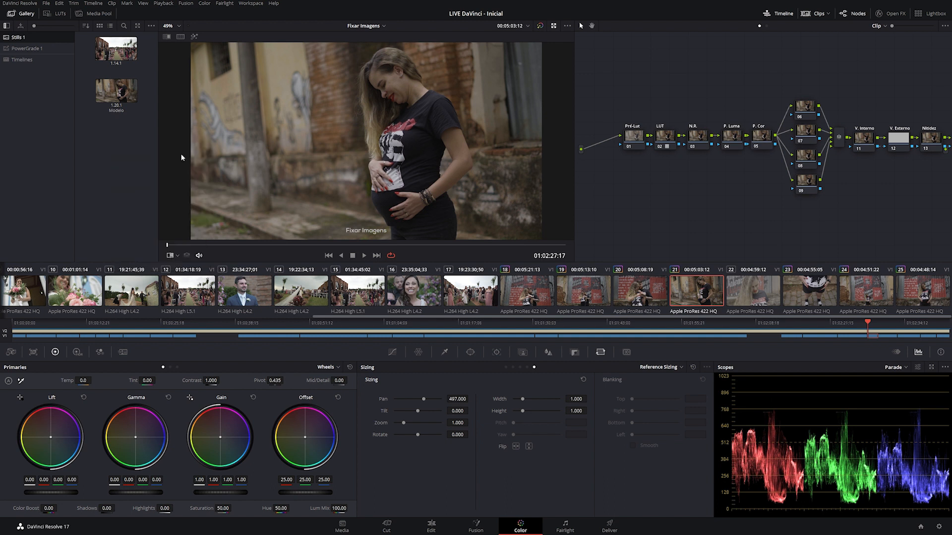
# Step: Select clip 21's whole node structure and grab a still of it into the PowerGrade 1 album
pyautogui.moveTo(620, 76); pyautogui.dragTo(944, 197)
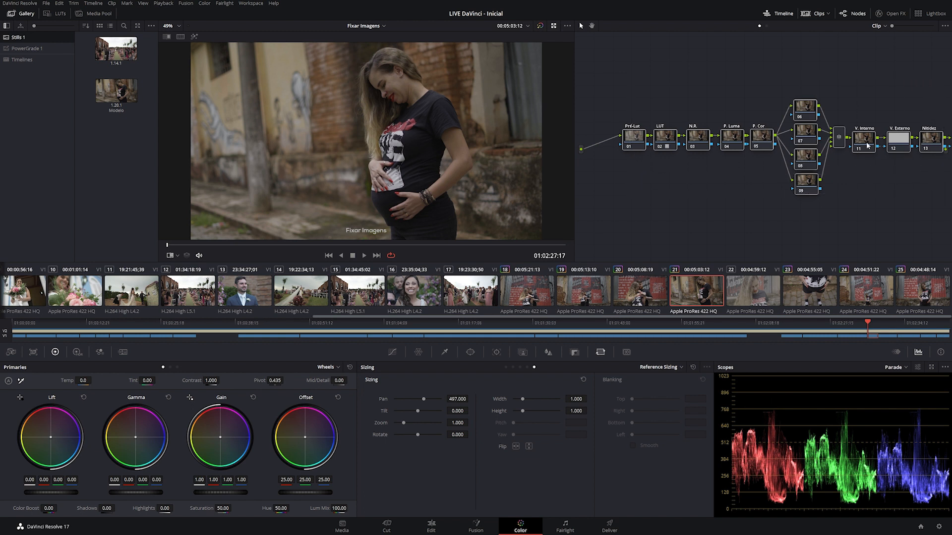
pyautogui.click(17, 50)
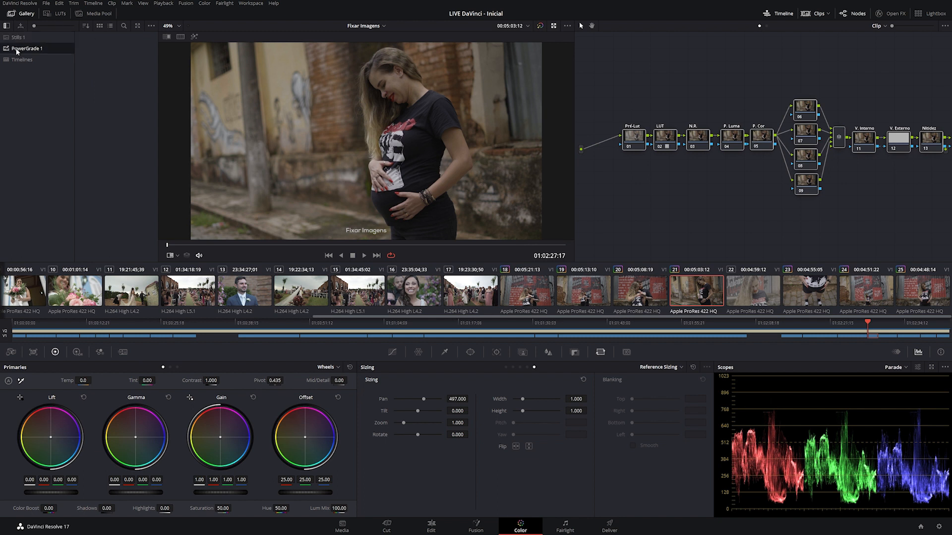
pyautogui.rightClick(343, 117)
pyautogui.click(368, 121)
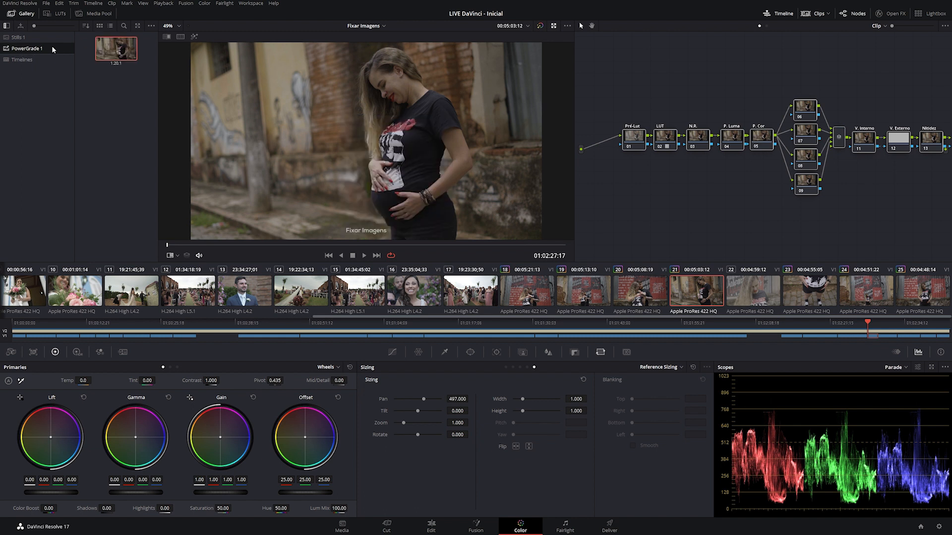
# Step: Open the LIVE DaVinci project and apply the saved PowerGrade 1 still's node structure to clip 13
pyautogui.click(921, 526)
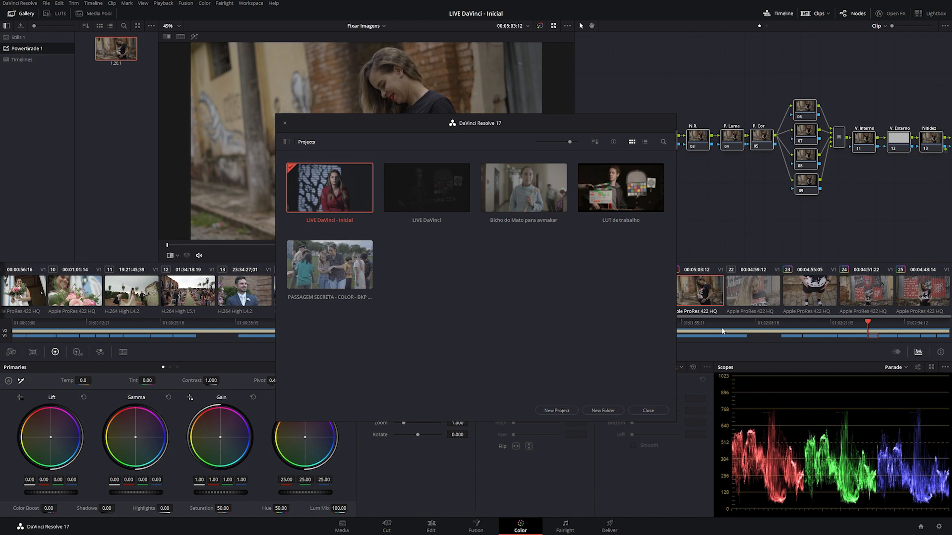
pyautogui.doubleClick(441, 191)
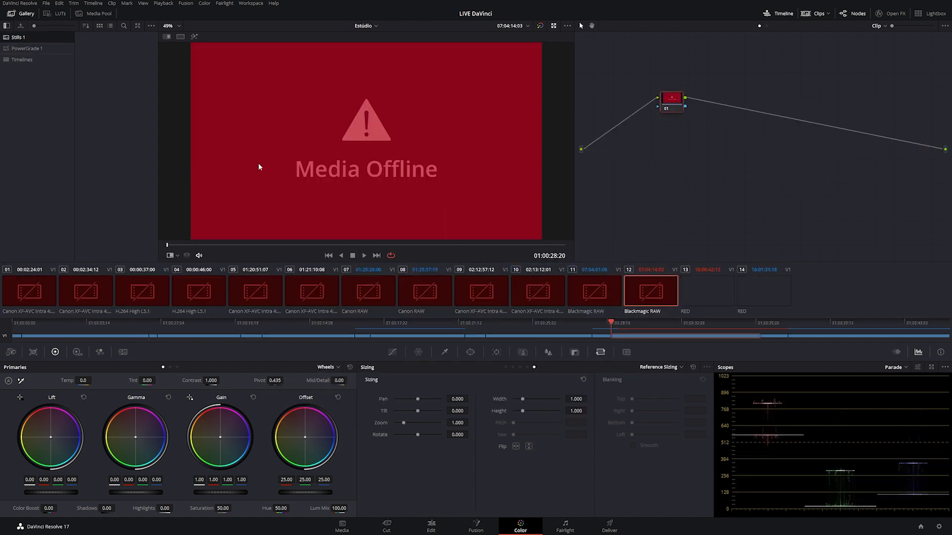
pyautogui.click(15, 49)
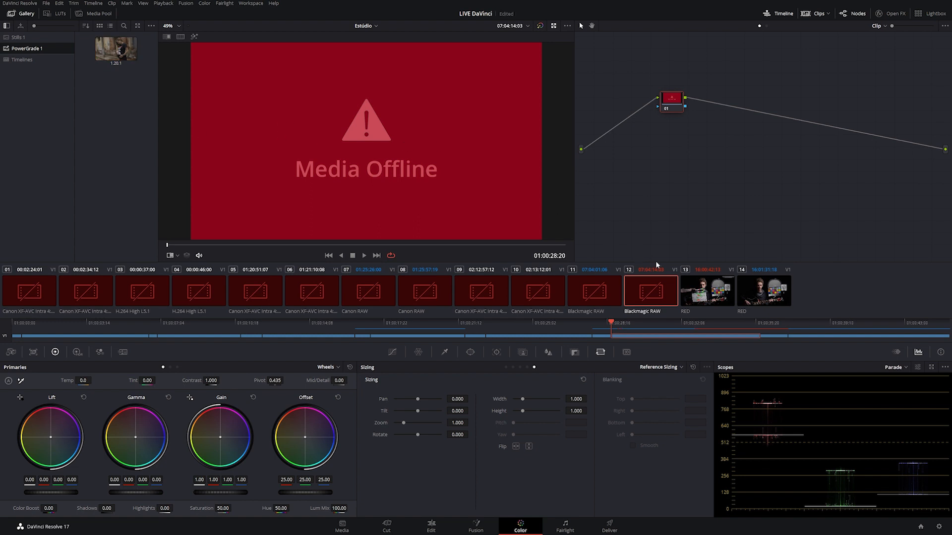
pyautogui.click(716, 287)
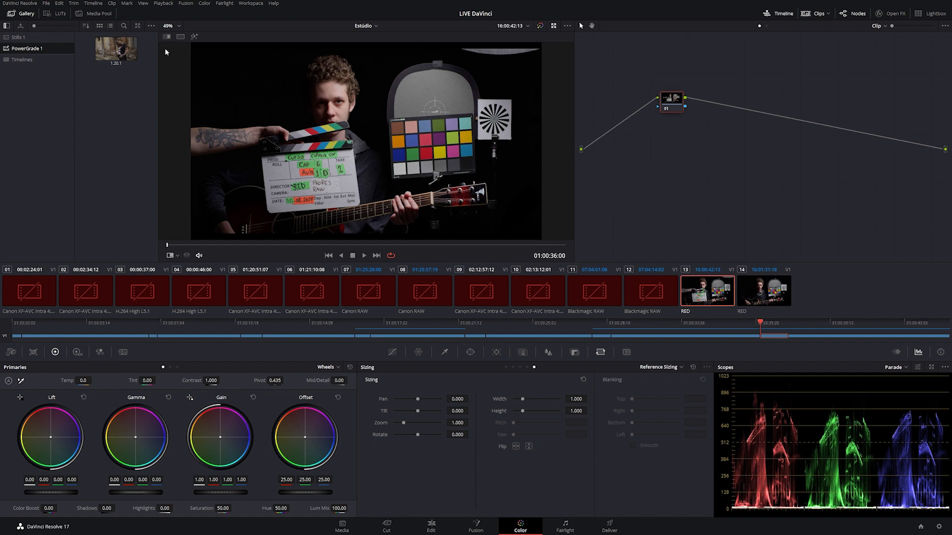
pyautogui.middleClick(118, 49)
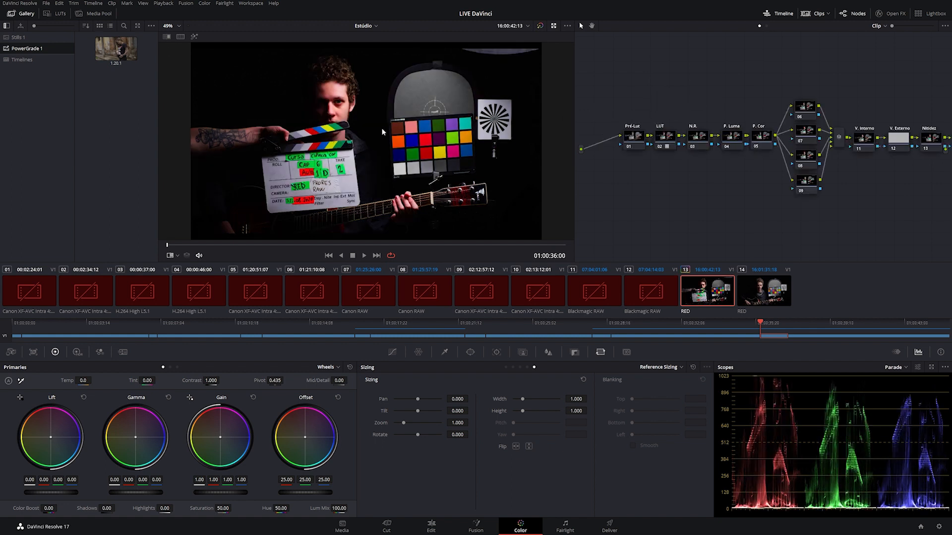
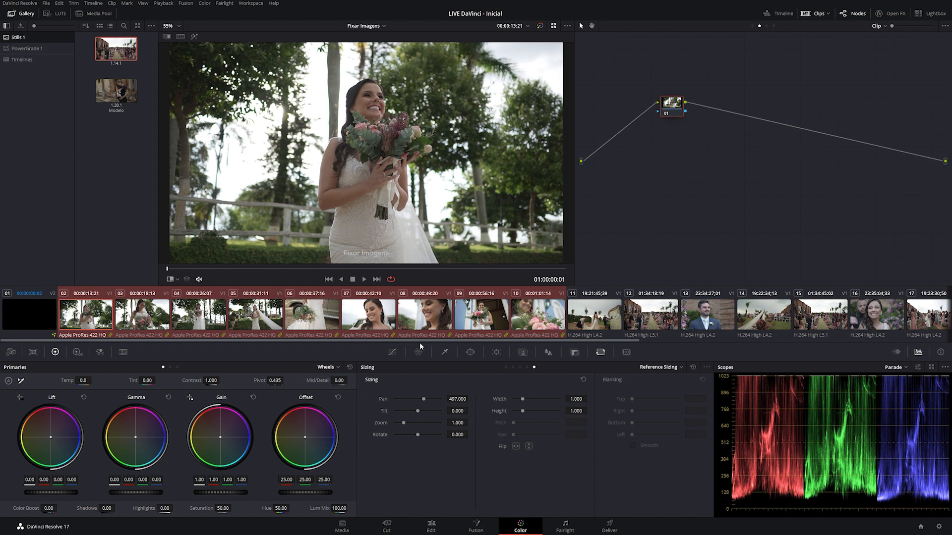
# Step: View the ceremony clips 11, 12, 13, 14 and 16 one by one to compare their look
pyautogui.click(576, 314)
pyautogui.hscroll(5, 447, 315)
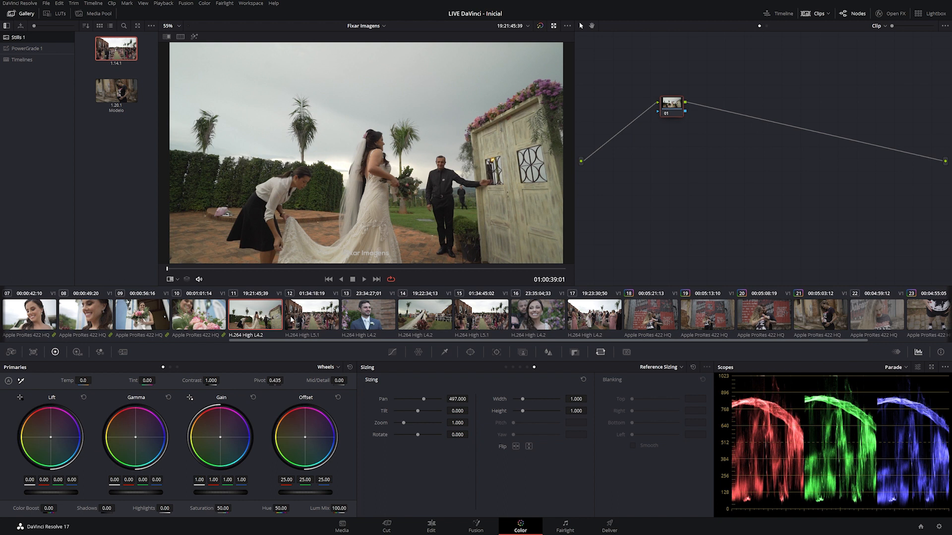
pyautogui.click(305, 318)
pyautogui.click(373, 313)
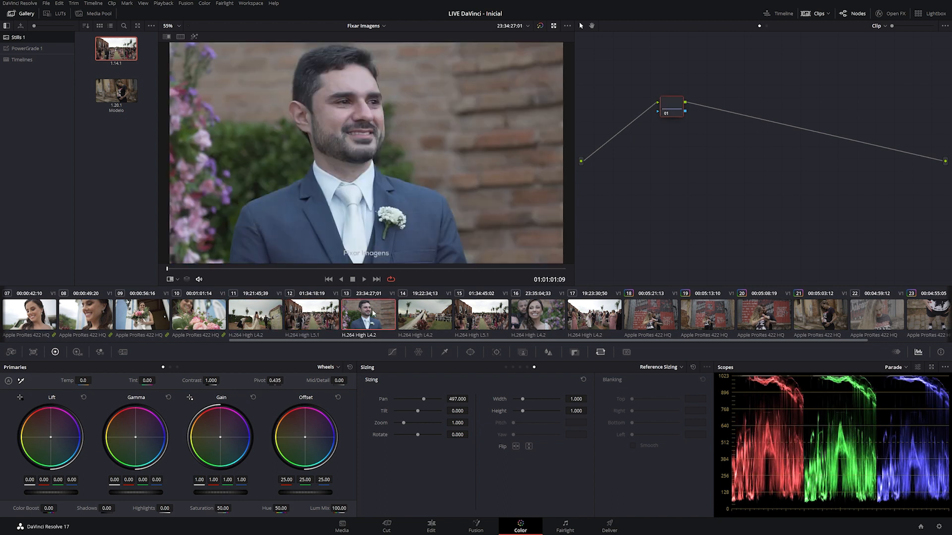
pyautogui.click(425, 314)
pyautogui.click(549, 316)
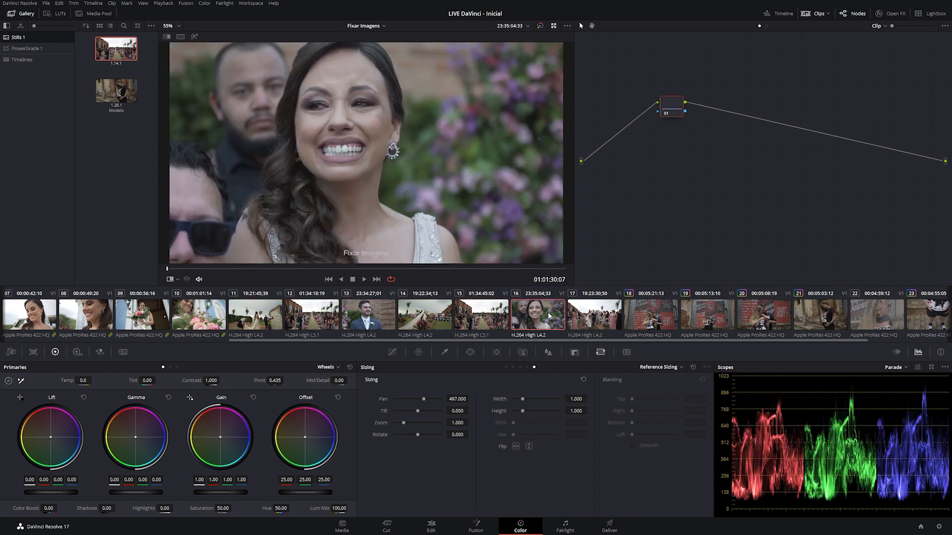
# Step: Select the close-up clips 13 and 16 together and add them to a new group named Cerimonia
pyautogui.click(368, 312)
pyautogui.click(537, 316)
pyautogui.click(372, 320)
pyautogui.keyDown('ctrl'); pyautogui.click(542, 319); pyautogui.keyUp('ctrl')
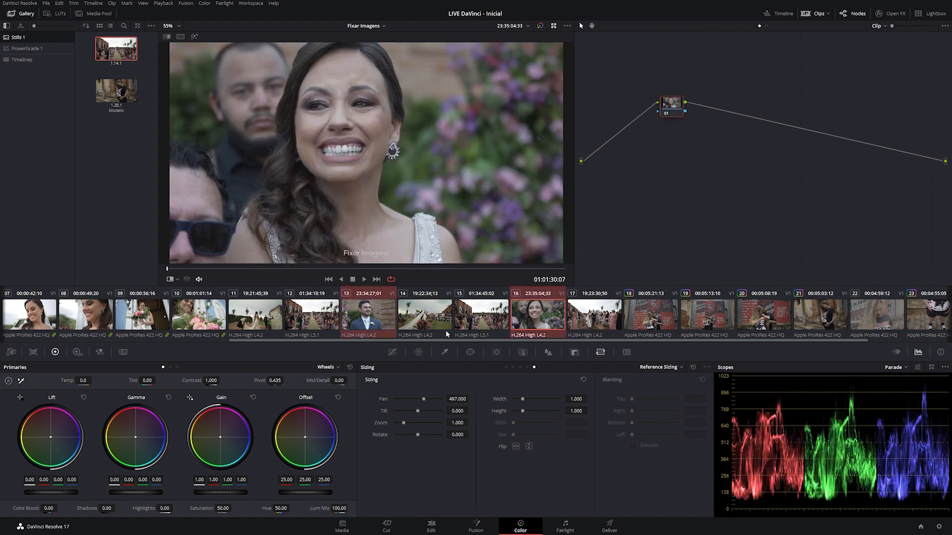
pyautogui.rightClick(370, 322)
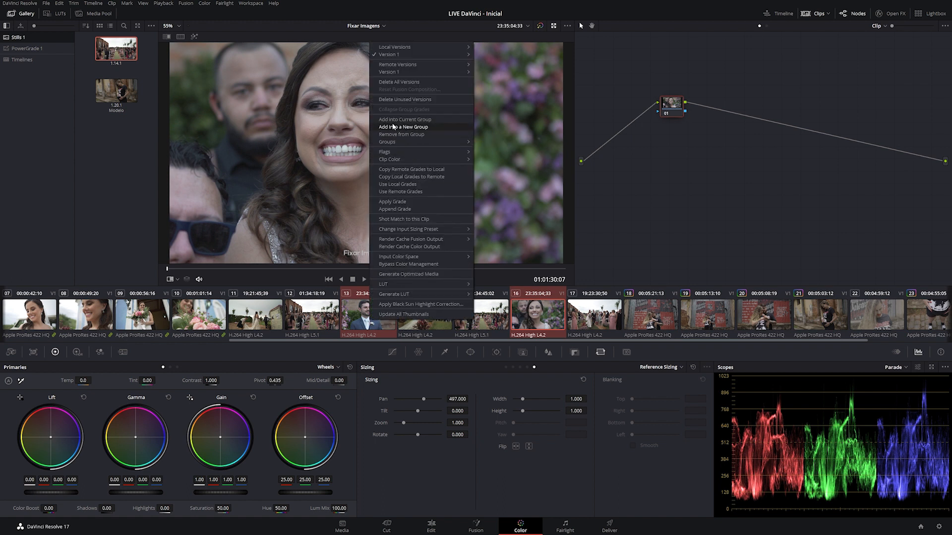
pyautogui.click(420, 128)
pyautogui.write('C')
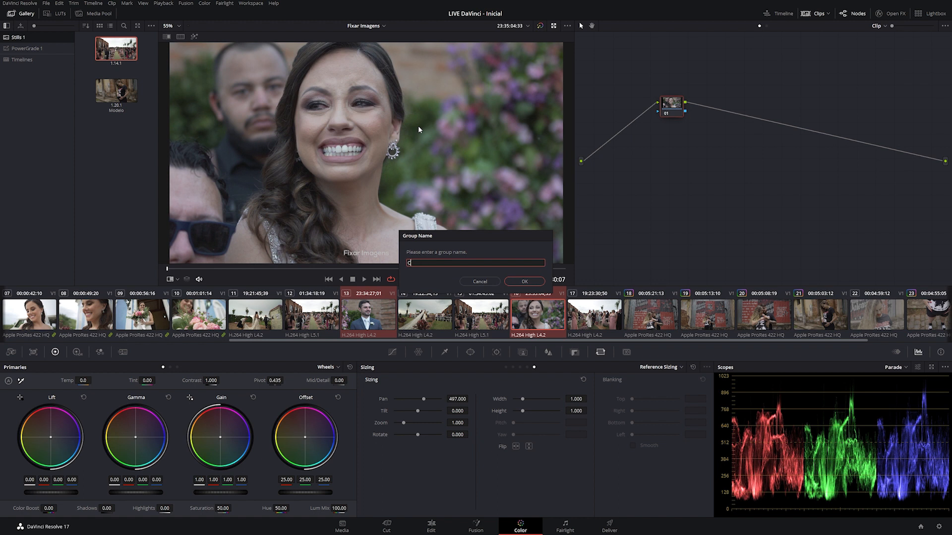
pyautogui.write('erimonia')
pyautogui.click(526, 281)
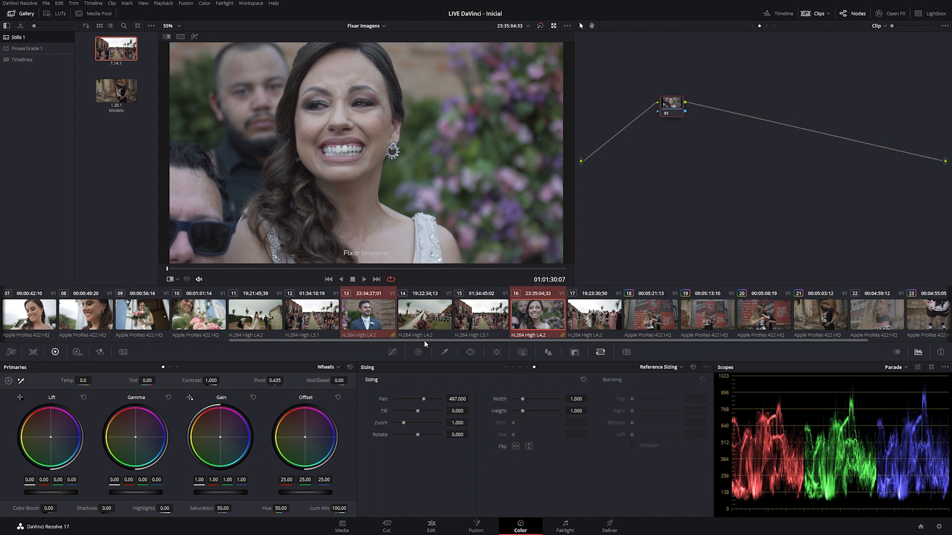
# Step: Compare the wide ceremony clips 12, 15 and 17 to judge whether they belong in one group
pyautogui.click(367, 314)
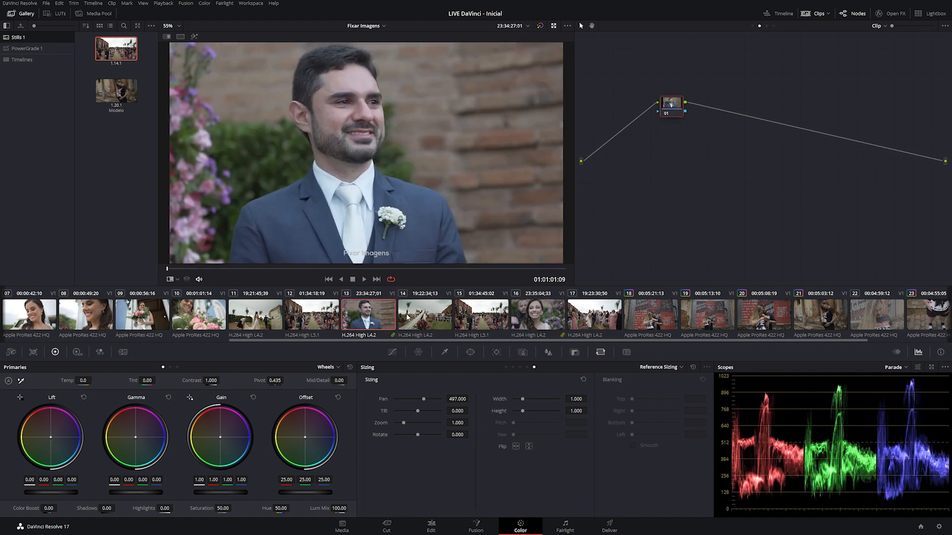
pyautogui.click(590, 321)
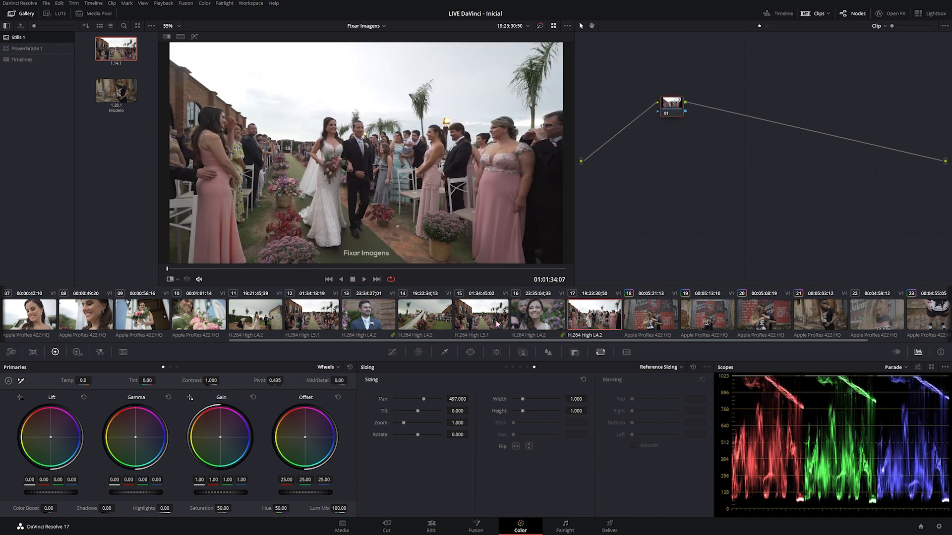
pyautogui.keyDown('ctrl'); pyautogui.click(321, 322); pyautogui.keyUp('ctrl')
pyautogui.keyDown('ctrl'); pyautogui.click(583, 335); pyautogui.keyUp('ctrl')
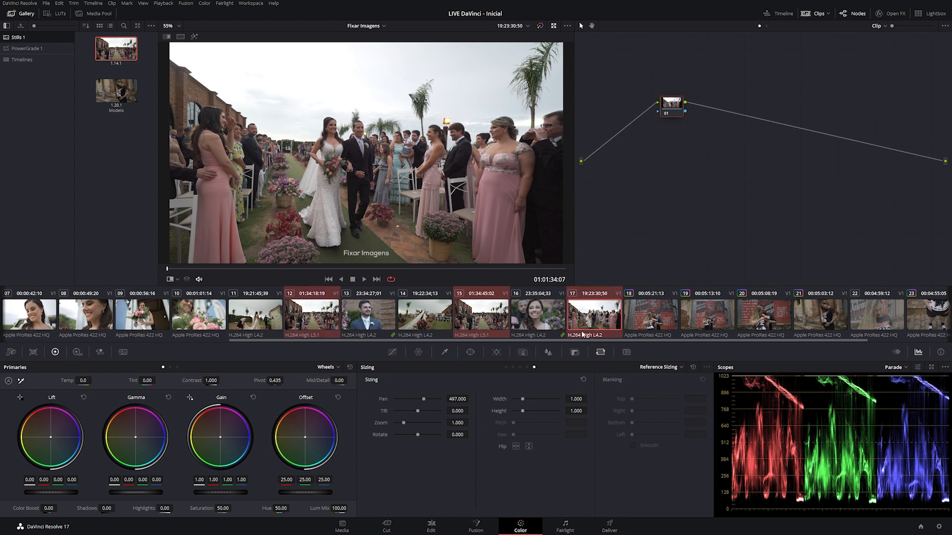
pyautogui.click(437, 318)
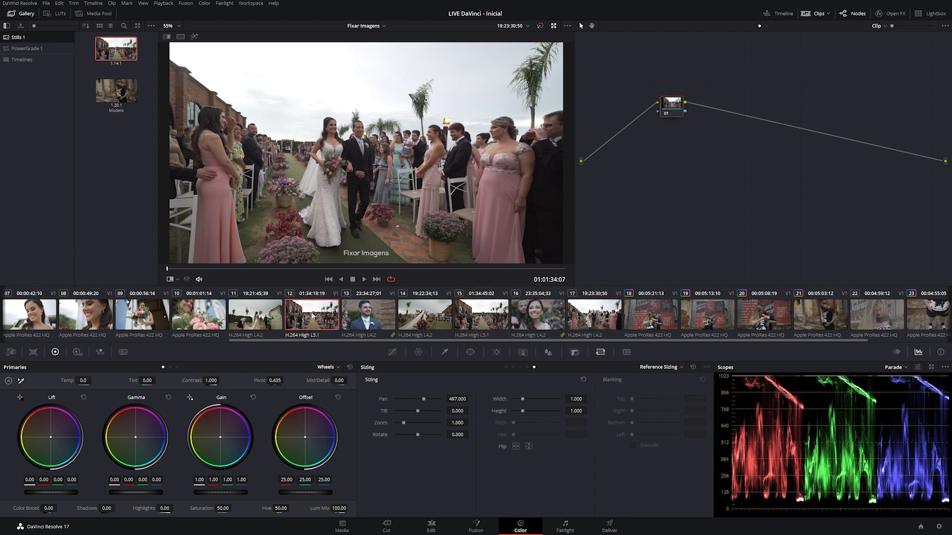
pyautogui.click(471, 318)
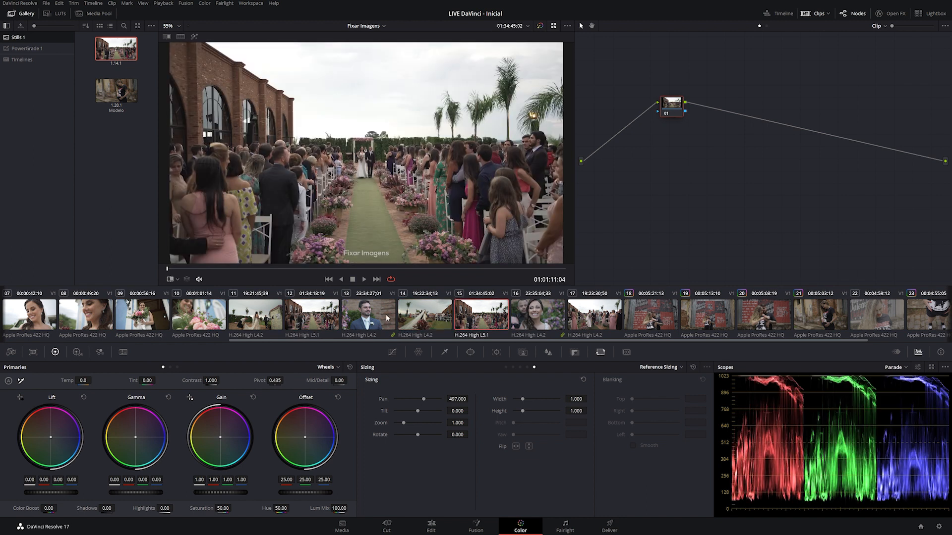
pyautogui.click(311, 313)
pyautogui.click(482, 318)
# Step: Select clips 12, 15 and 17 together and add them to a new group named Cerimônia Cam2
pyautogui.click(592, 322)
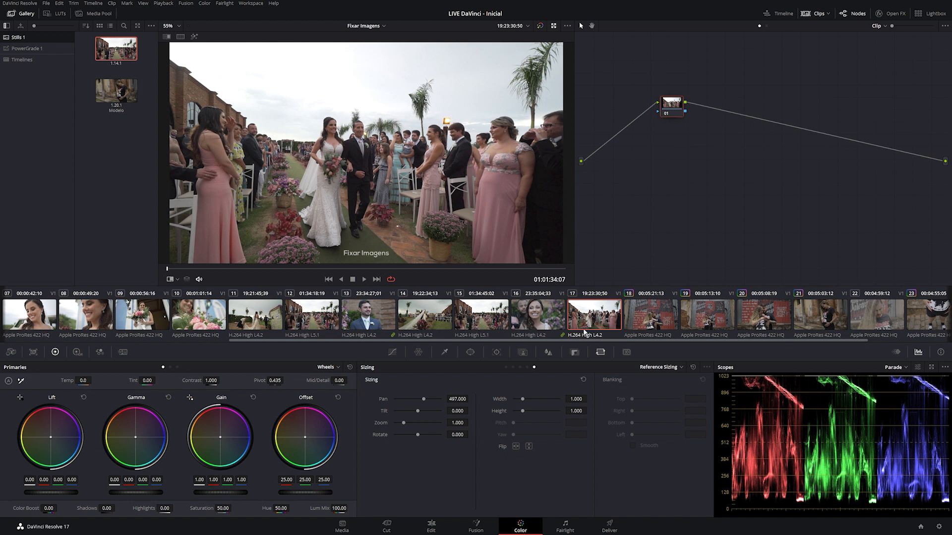
pyautogui.keyDown('ctrl'); pyautogui.click(477, 313); pyautogui.keyUp('ctrl')
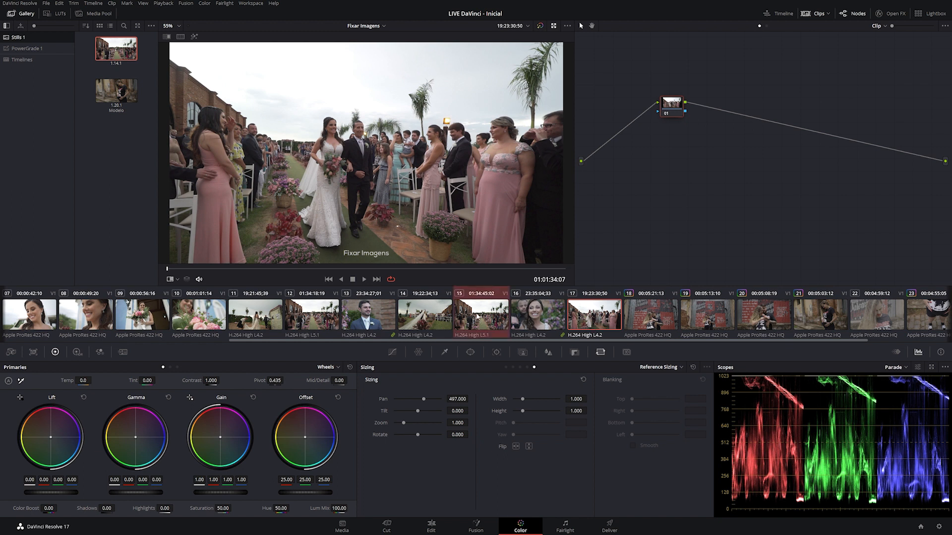
pyautogui.keyDown('ctrl'); pyautogui.click(299, 315); pyautogui.keyUp('ctrl')
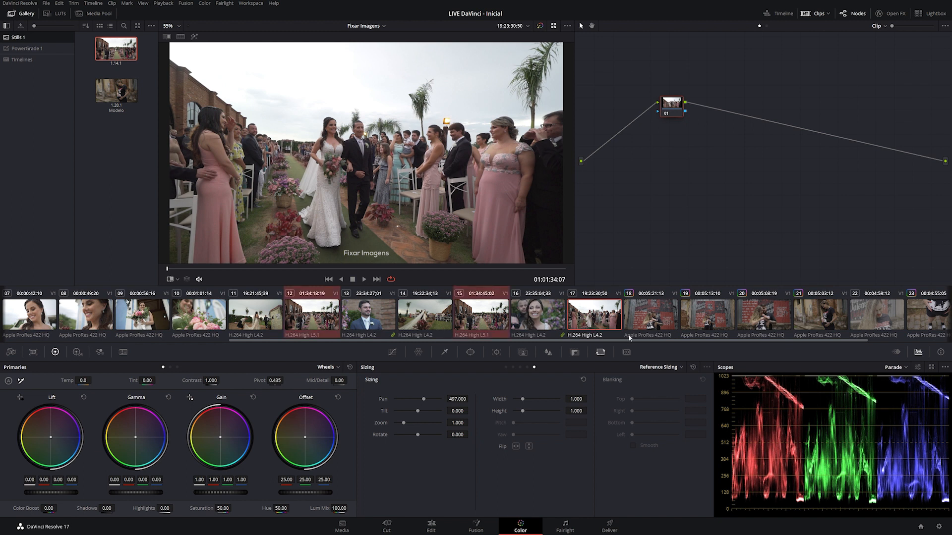
pyautogui.rightClick(482, 319)
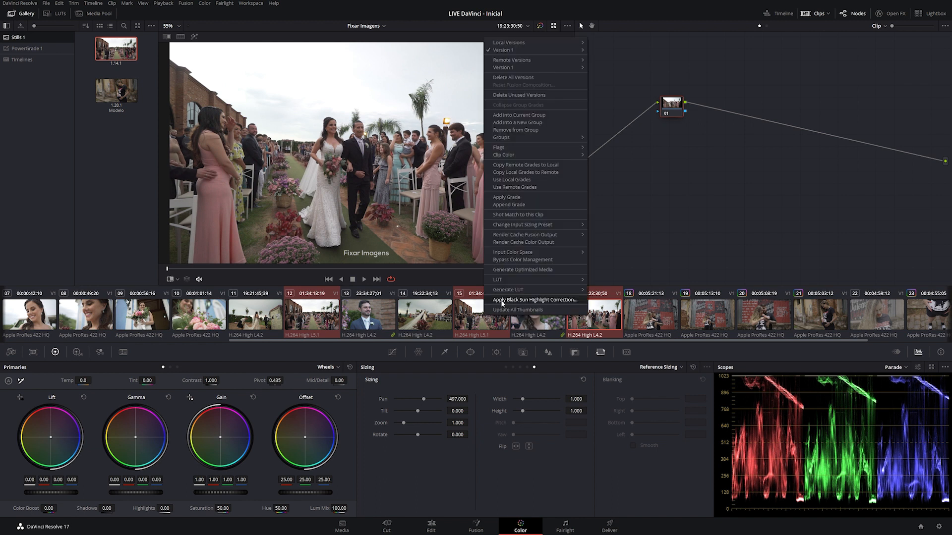
pyautogui.click(516, 122)
pyautogui.write('Cerimônia Cam1')
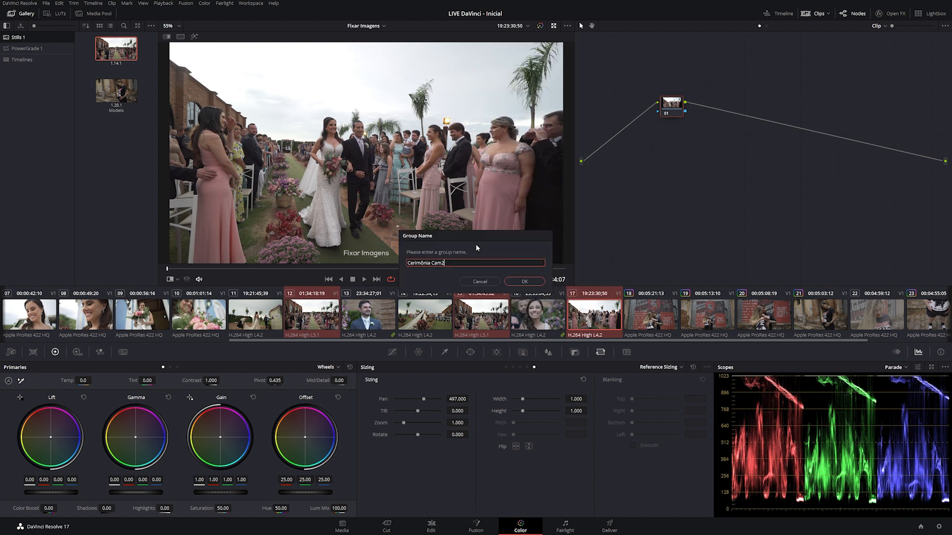
pyautogui.click(536, 280)
# Step: Select clips 11 and 14 together and add them to a new group named Cerimonia cam A
pyautogui.click(424, 315)
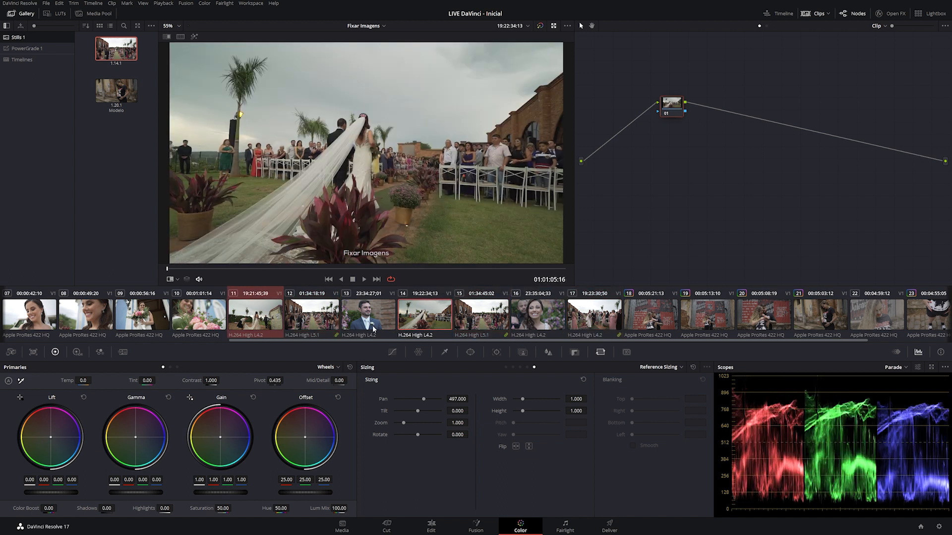
pyautogui.click(278, 317)
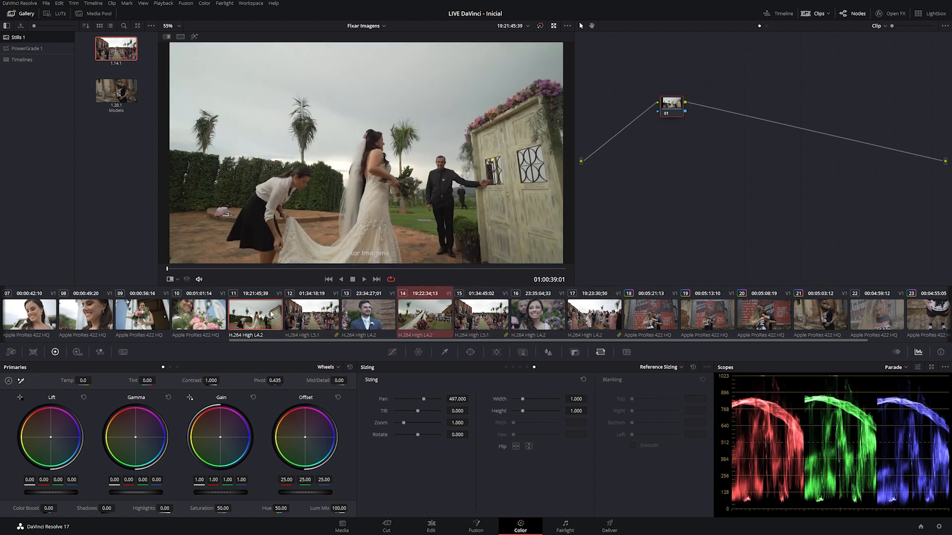
pyautogui.rightClick(438, 315)
pyautogui.click(473, 120)
pyautogui.write('Cerimonia cam A')
pyautogui.press('Return')
pyautogui.scroll(-2, 468, 317)
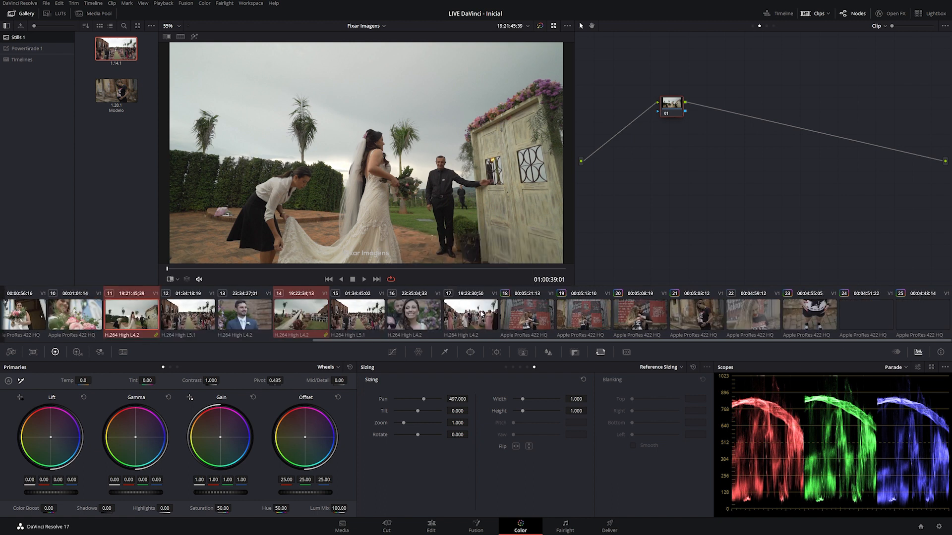
pyautogui.scroll(2, 373, 314)
pyautogui.scroll(2, 247, 317)
pyautogui.scroll(-2, 180, 320)
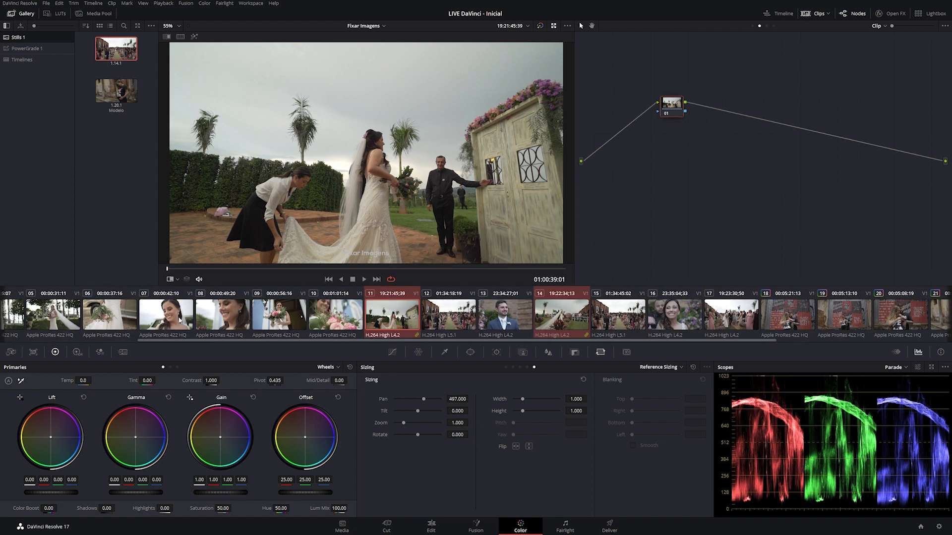
# Step: Try filtering the clip thumbnails to Selected Clips, and restore the All Clips view
pyautogui.click(818, 16)
pyautogui.click(820, 16)
pyautogui.click(820, 16)
pyautogui.click(820, 17)
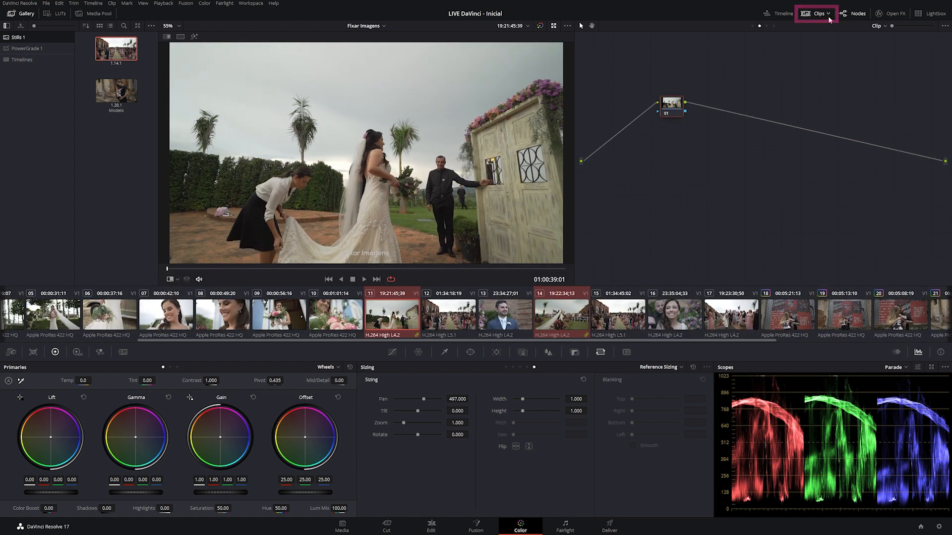
pyautogui.click(829, 15)
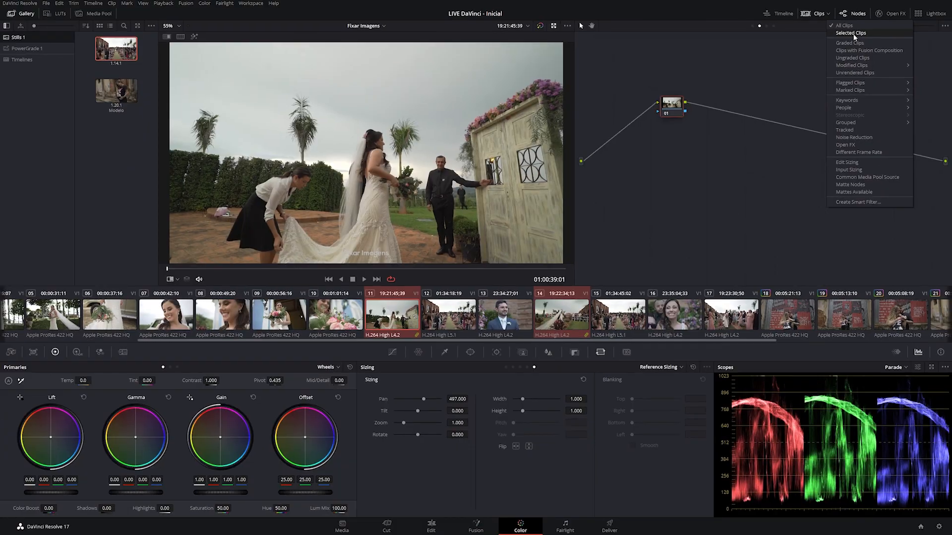
pyautogui.click(851, 33)
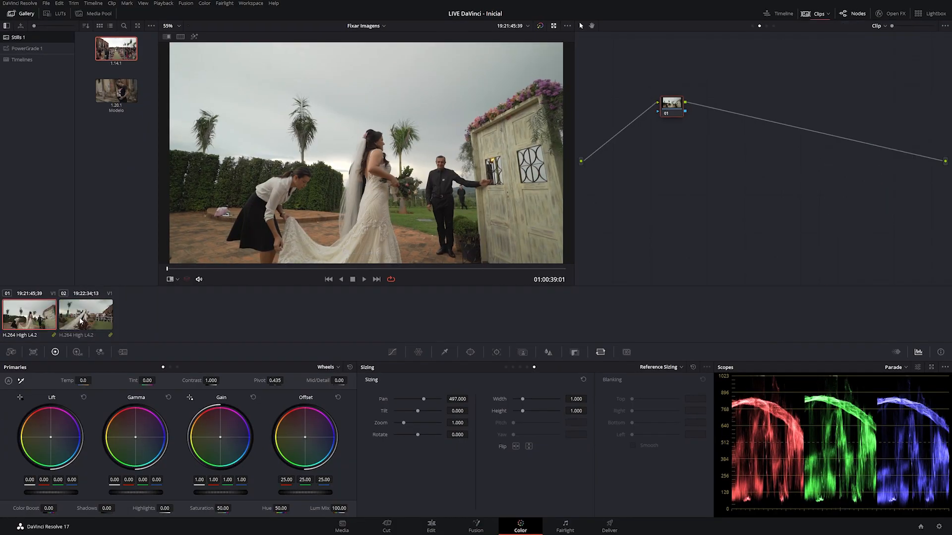
pyautogui.click(826, 16)
pyautogui.click(843, 27)
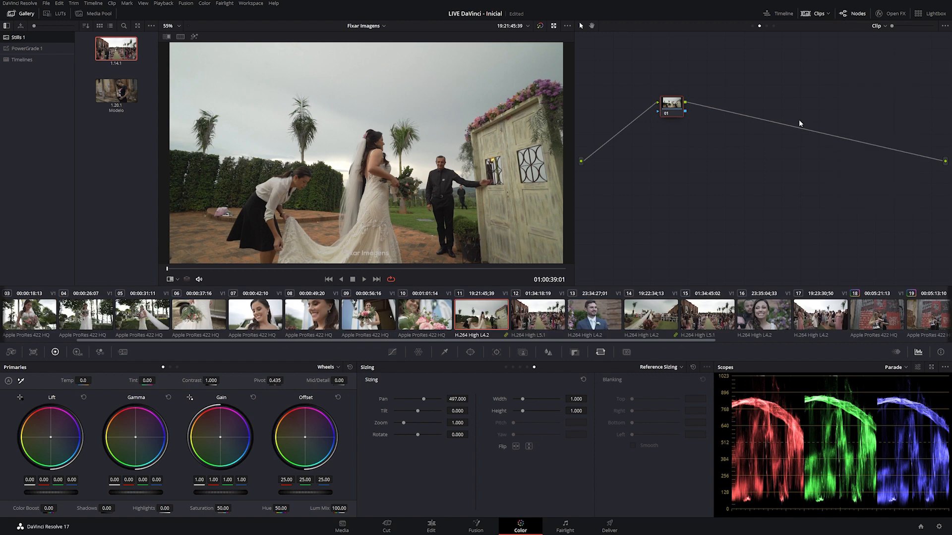
# Step: Filter the clip thumbnails to show only the Clipe Noiva group
pyautogui.click(829, 13)
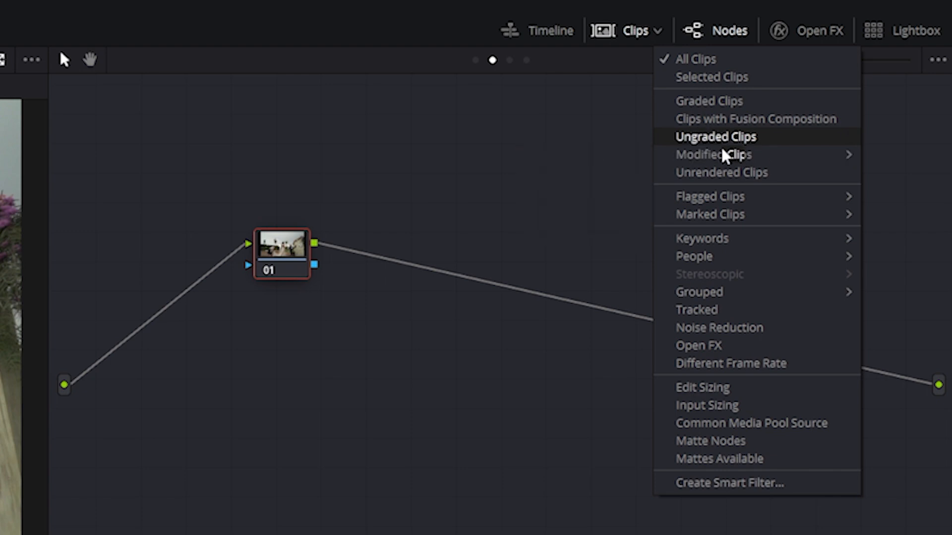
pyautogui.moveTo(719, 157)
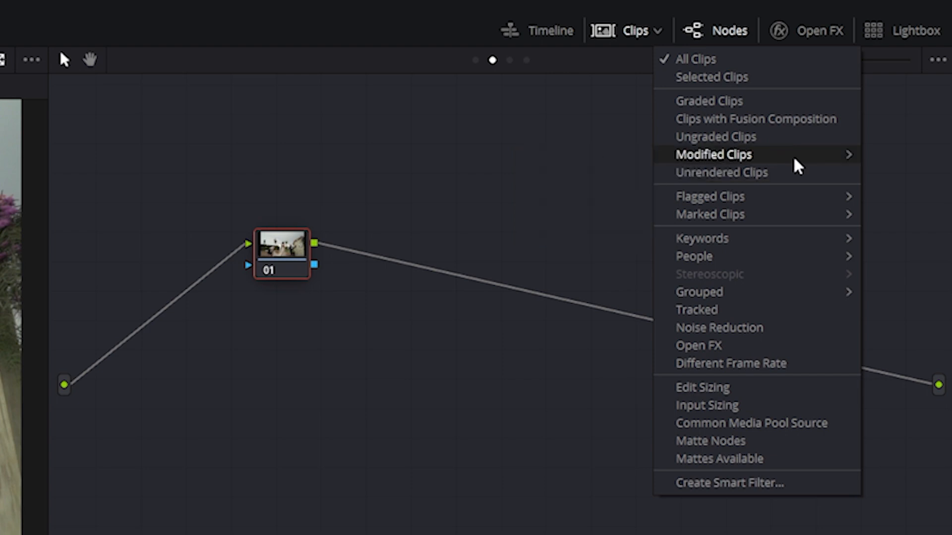
pyautogui.moveTo(713, 225)
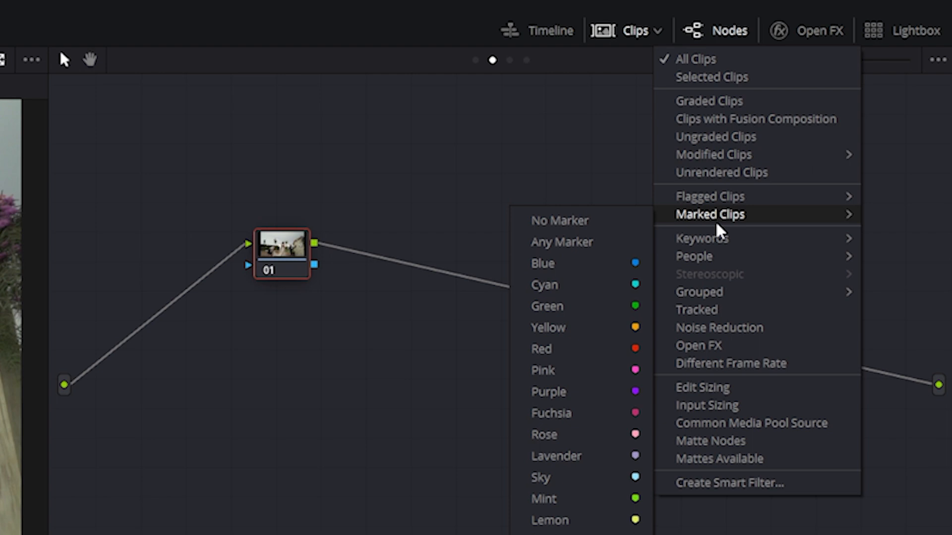
pyautogui.moveTo(730, 298)
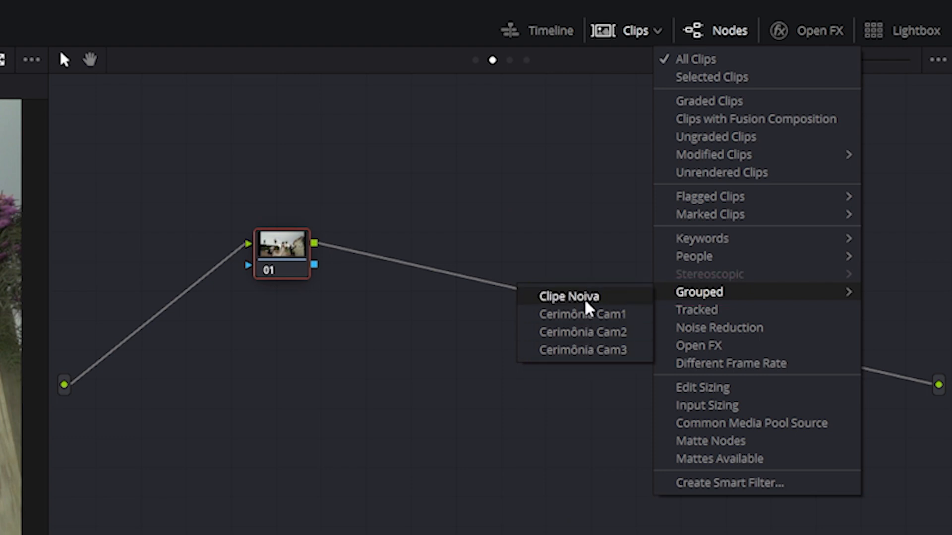
pyautogui.click(573, 300)
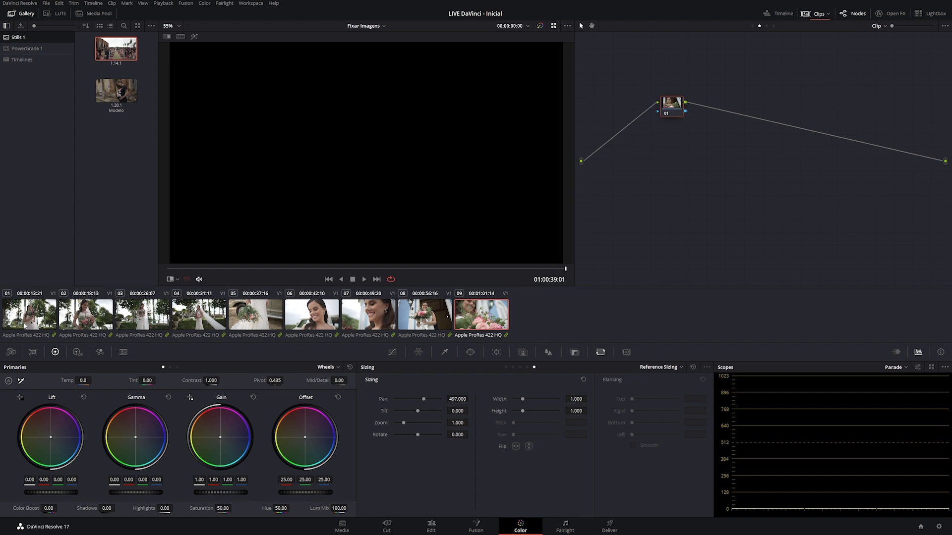
# Step: Step through the nine Clipe Noiva clips to compare their exposure and colour
pyautogui.click(24, 325)
pyautogui.click(62, 323)
pyautogui.click(119, 323)
pyautogui.click(211, 322)
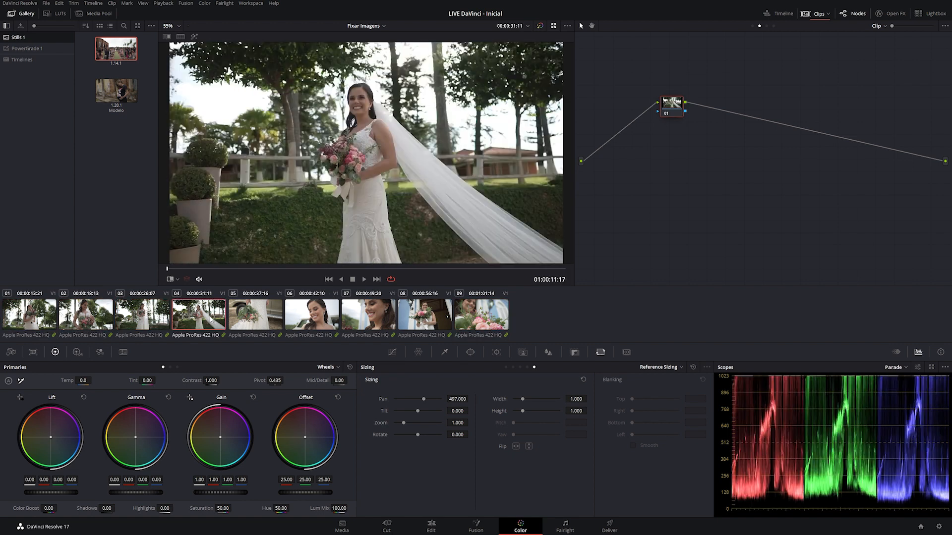
pyautogui.click(254, 322)
pyautogui.click(311, 323)
pyautogui.click(371, 321)
pyautogui.click(424, 321)
pyautogui.click(486, 322)
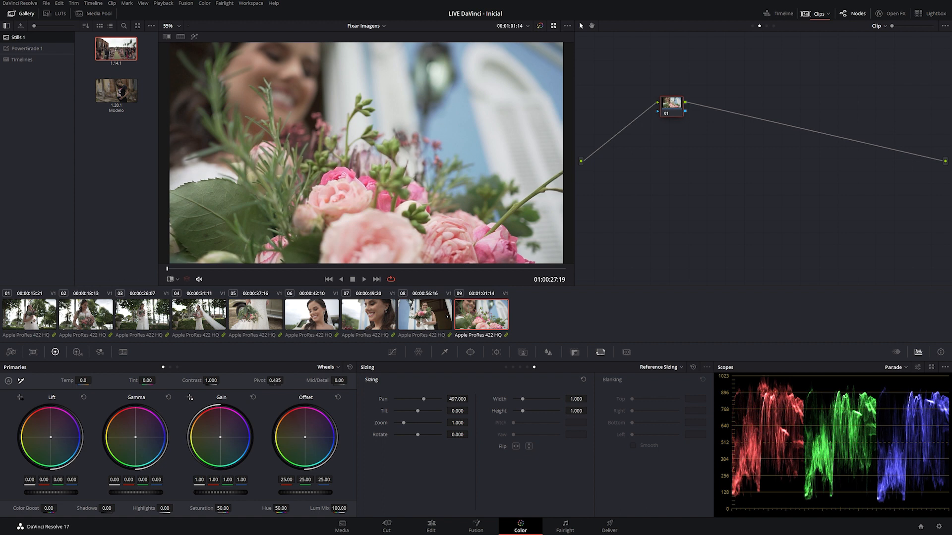
pyautogui.click(39, 320)
pyautogui.click(92, 325)
pyautogui.click(165, 323)
pyautogui.click(208, 322)
pyautogui.click(278, 325)
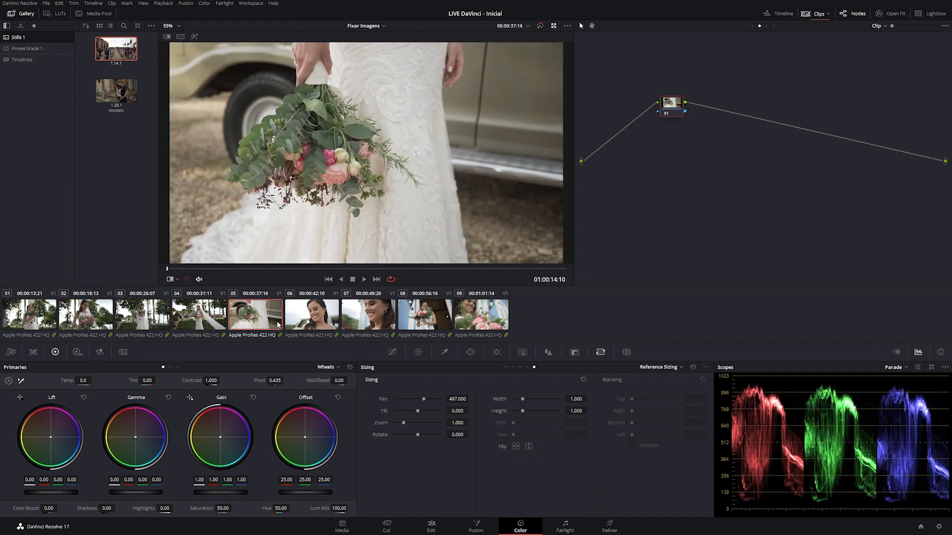
pyautogui.click(373, 319)
pyautogui.click(89, 320)
pyautogui.click(303, 316)
pyautogui.click(146, 321)
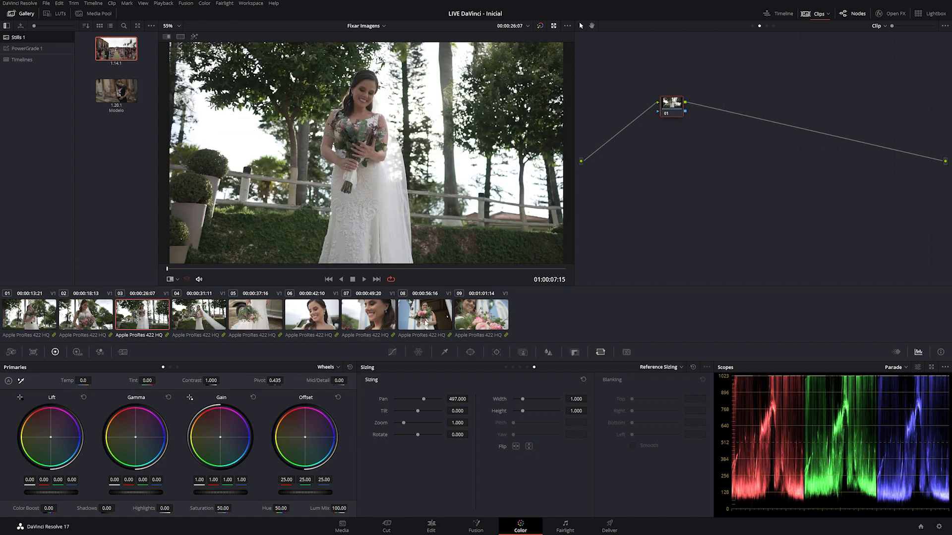
pyautogui.click(424, 320)
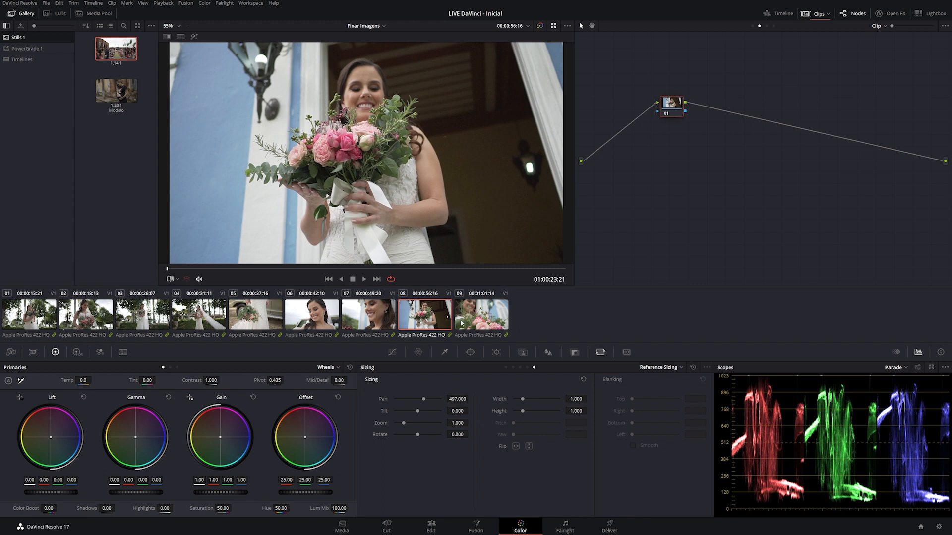
# Step: Filter the thumbnails to the Cerimônia Cam3 group and compare its two wide ceremony clips at different frames
pyautogui.click(829, 14)
pyautogui.moveTo(846, 123)
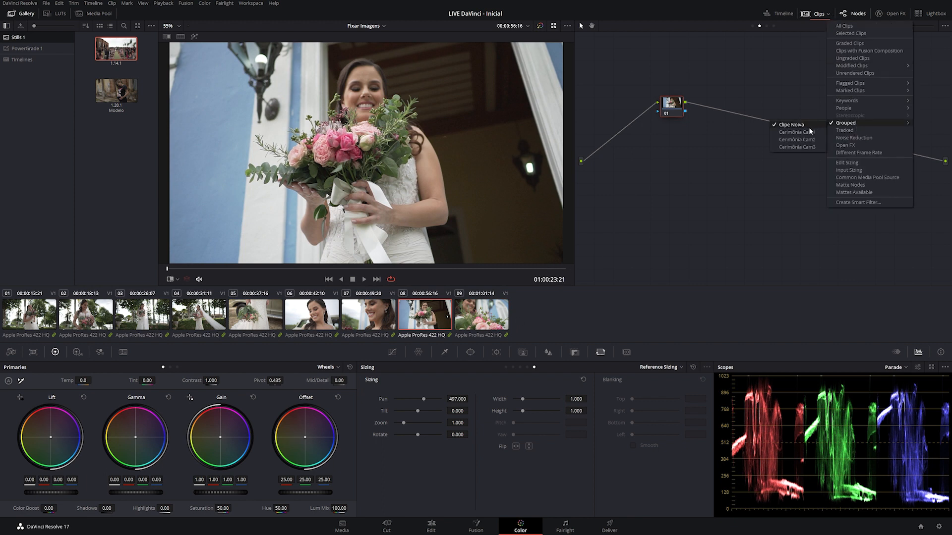
pyautogui.click(798, 147)
pyautogui.moveTo(199, 269); pyautogui.dragTo(156, 268)
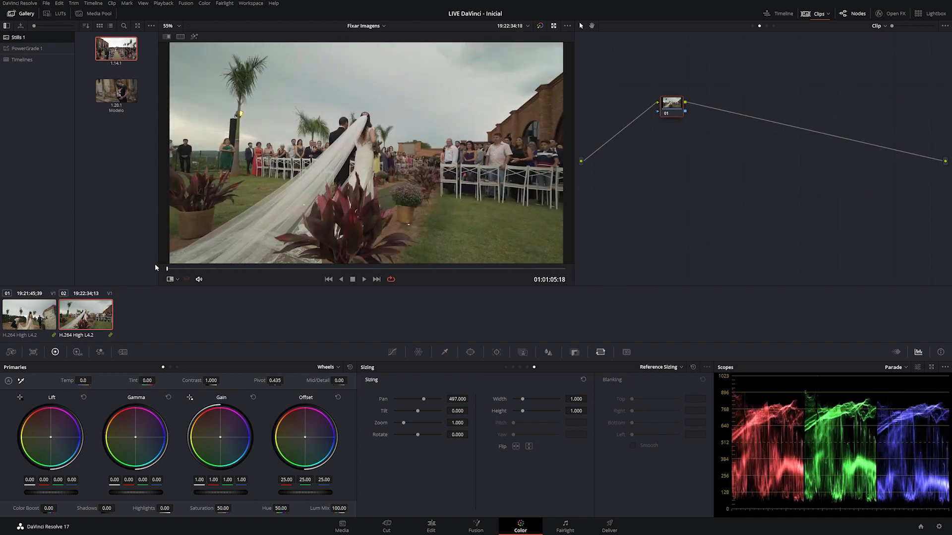
pyautogui.press('Up')
pyautogui.moveTo(247, 269); pyautogui.dragTo(405, 268)
pyautogui.press('Down')
pyautogui.press('Up')
pyautogui.press('Down')
pyautogui.press('Up')
pyautogui.press('Down')
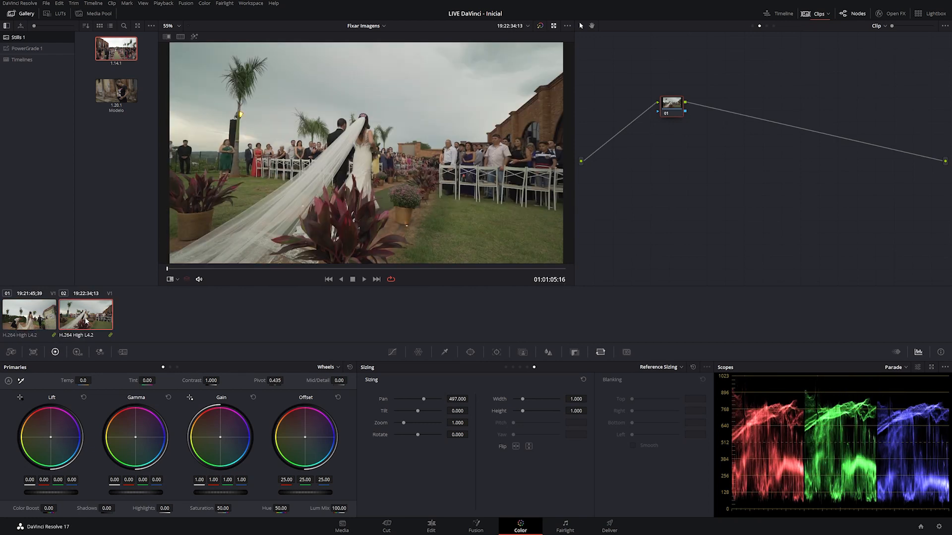
# Step: Filter the thumbnails to the Cerimônia Cam1 group and compare its groom and guest close-ups
pyautogui.click(818, 14)
pyautogui.moveTo(840, 124)
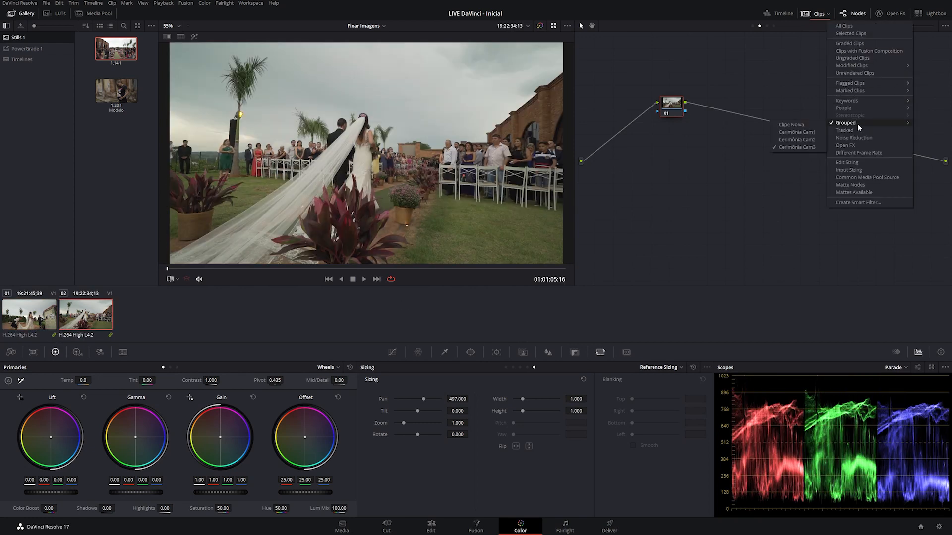
pyautogui.click(808, 135)
pyautogui.click(72, 314)
pyautogui.click(38, 316)
pyautogui.click(66, 320)
pyautogui.click(37, 317)
pyautogui.click(73, 321)
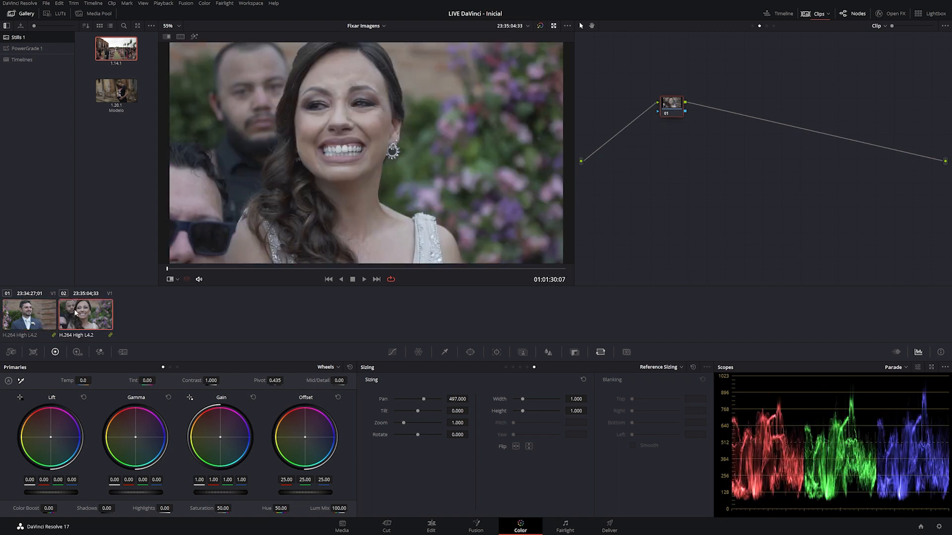
pyautogui.click(34, 316)
pyautogui.click(87, 316)
# Step: Open the Lightbox with its clip filters, look through the ceremony groups and show the Clipe Noiva group with larger thumbnails
pyautogui.click(932, 14)
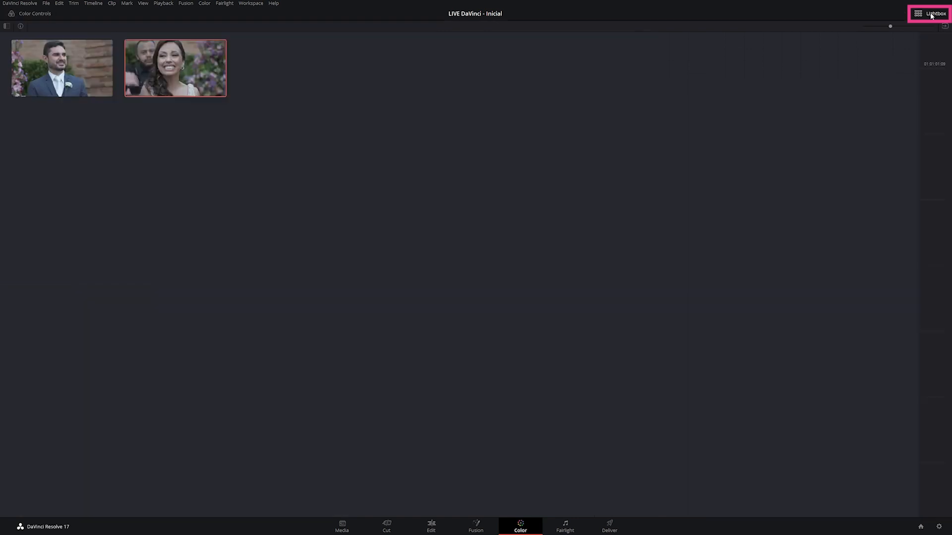
pyautogui.click(6, 27)
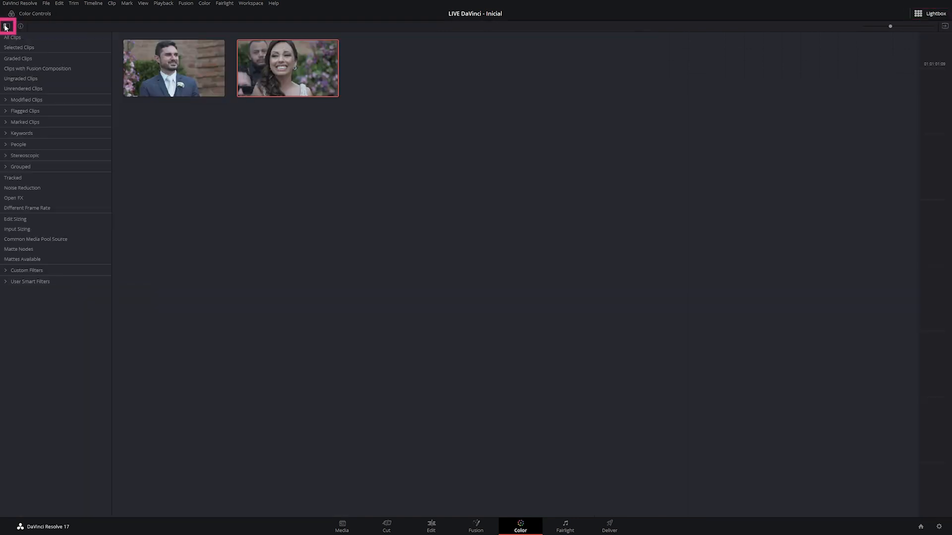
pyautogui.click(8, 167)
pyautogui.click(35, 197)
pyautogui.click(36, 207)
pyautogui.click(31, 196)
pyautogui.click(29, 187)
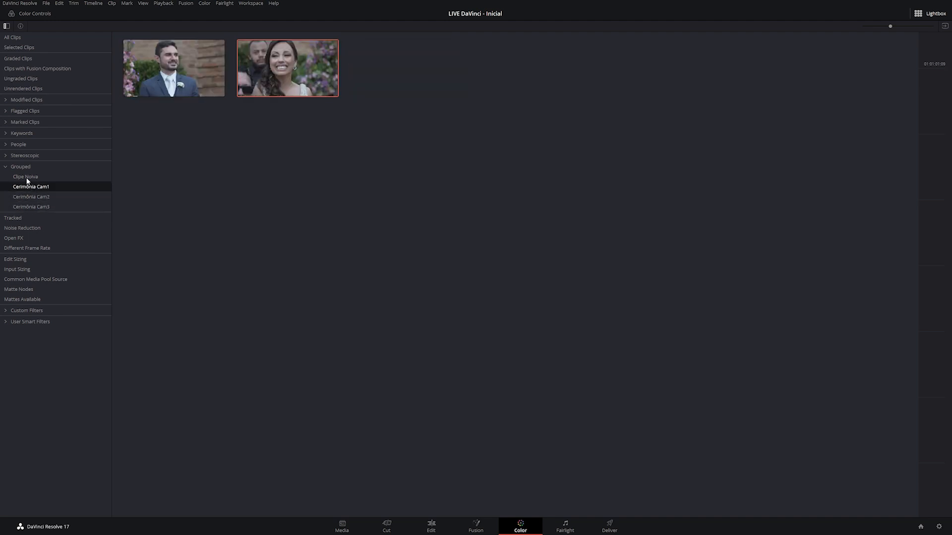
pyautogui.click(26, 176)
pyautogui.moveTo(890, 26); pyautogui.dragTo(909, 41)
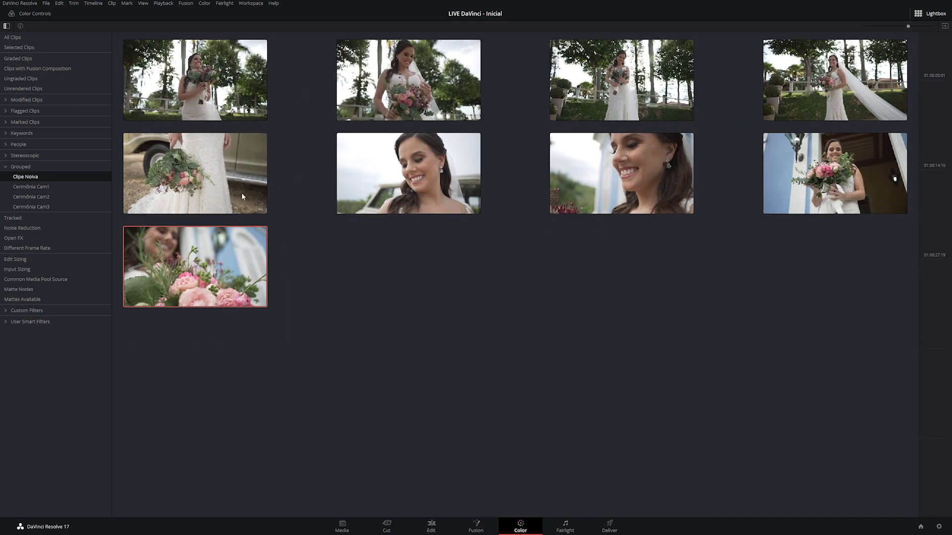
# Step: Show the colour controls in the Lightbox and compare the bride's two face close-ups
pyautogui.click(31, 14)
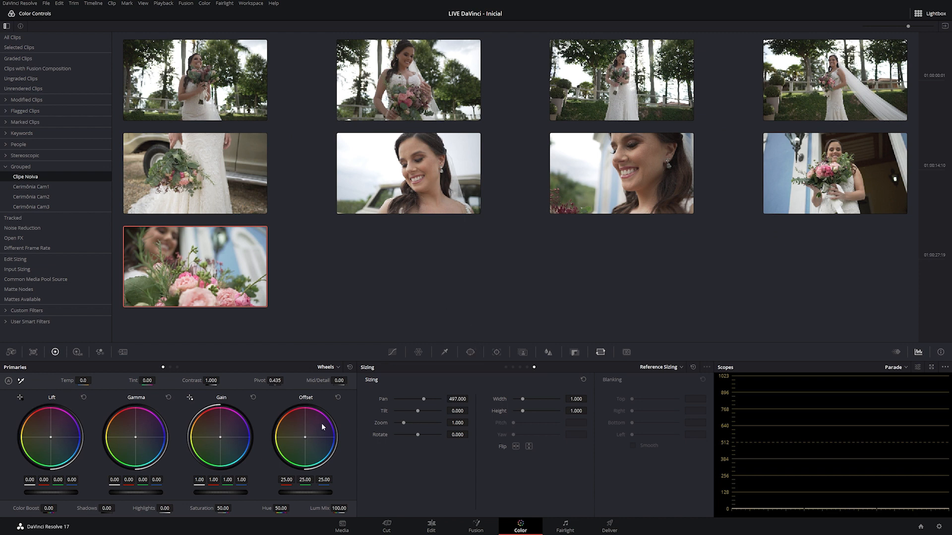
pyautogui.click(420, 176)
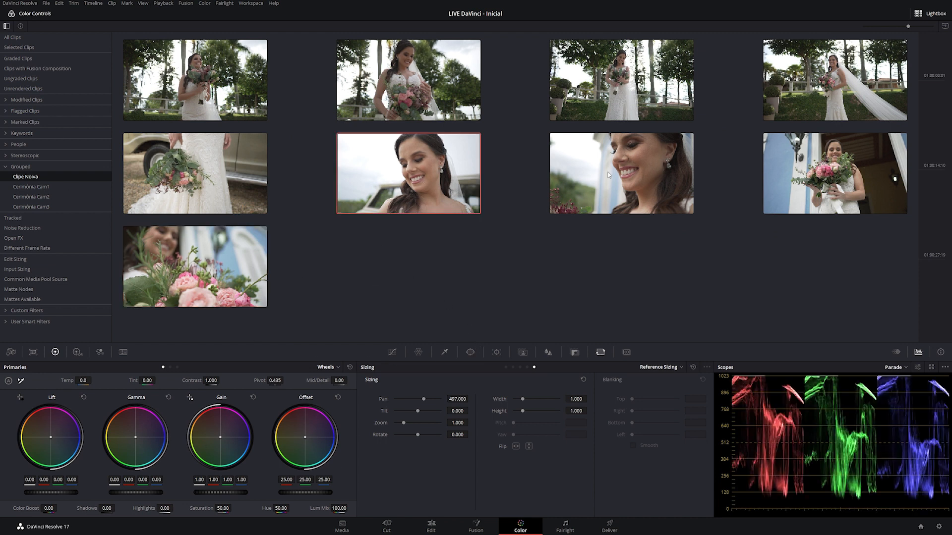
pyautogui.click(601, 176)
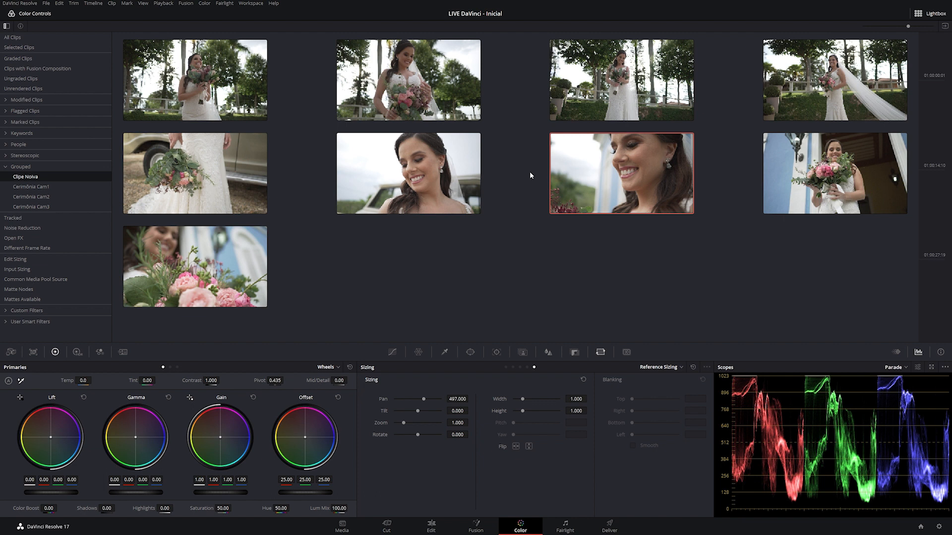
pyautogui.click(409, 176)
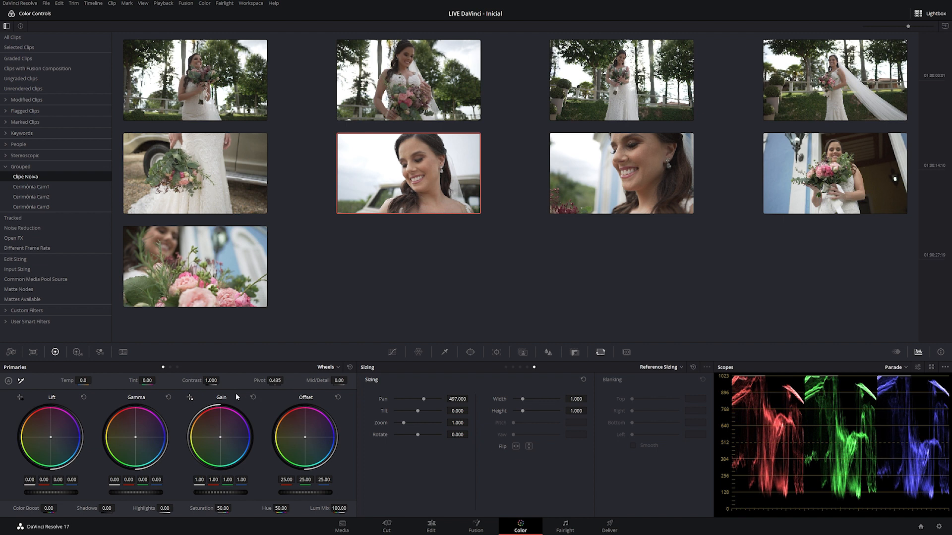
pyautogui.click(594, 195)
pyautogui.click(472, 185)
# Step: Close the Lightbox and select the bride's close-up clips 06 and 07 together
pyautogui.click(935, 14)
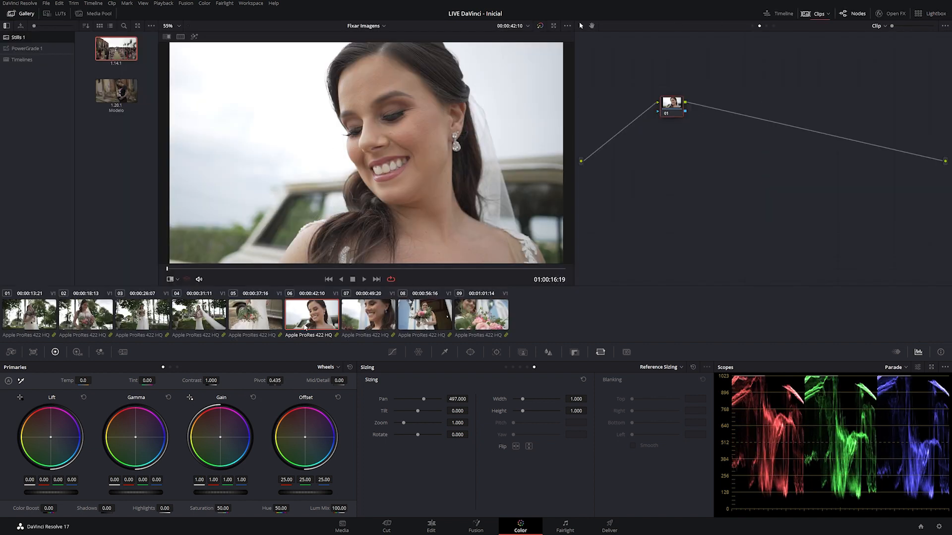
pyautogui.click(371, 316)
pyautogui.keyDown('ctrl'); pyautogui.click(345, 323); pyautogui.keyUp('ctrl')
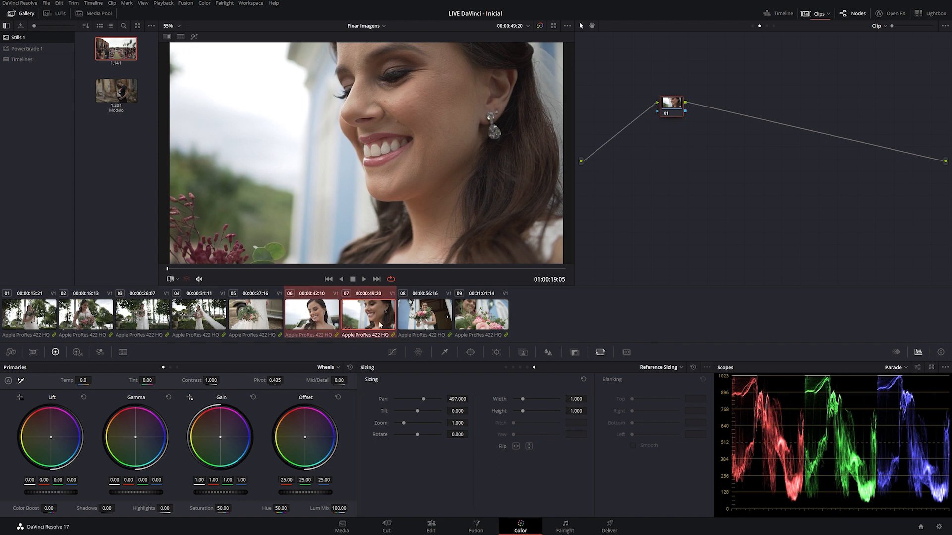
# Step: Compare the two selected clips in a Selected Clips split screen, with the Gallery hidden and the viewer full screen
pyautogui.click(181, 36)
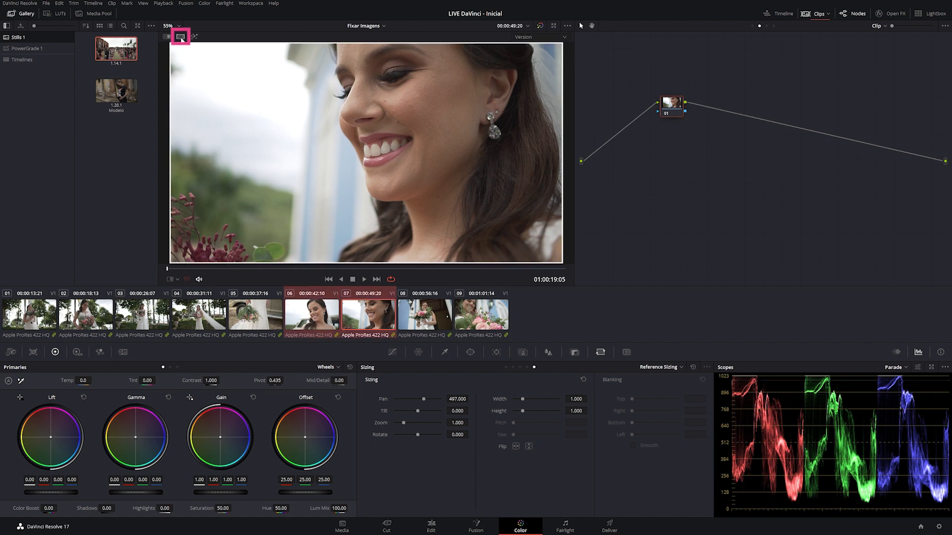
pyautogui.click(556, 37)
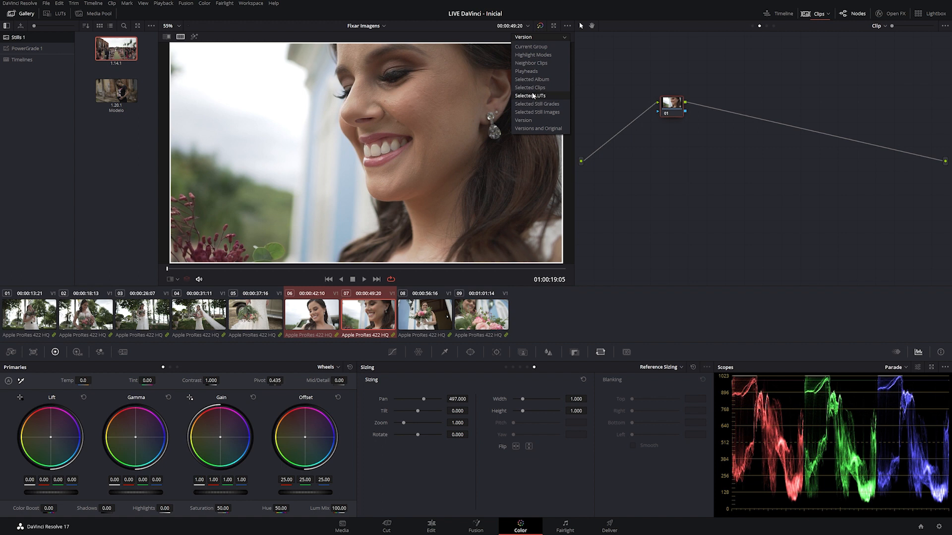
pyautogui.click(526, 88)
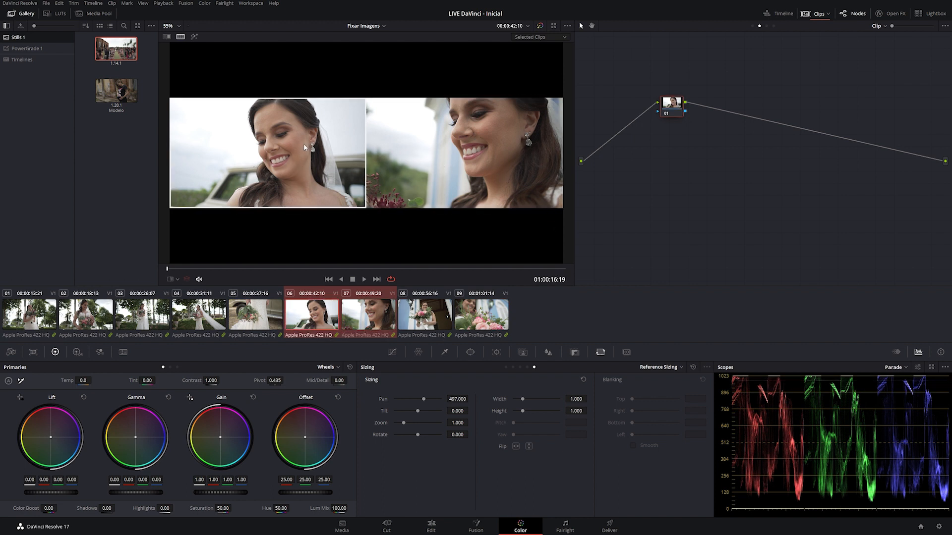
pyautogui.click(20, 15)
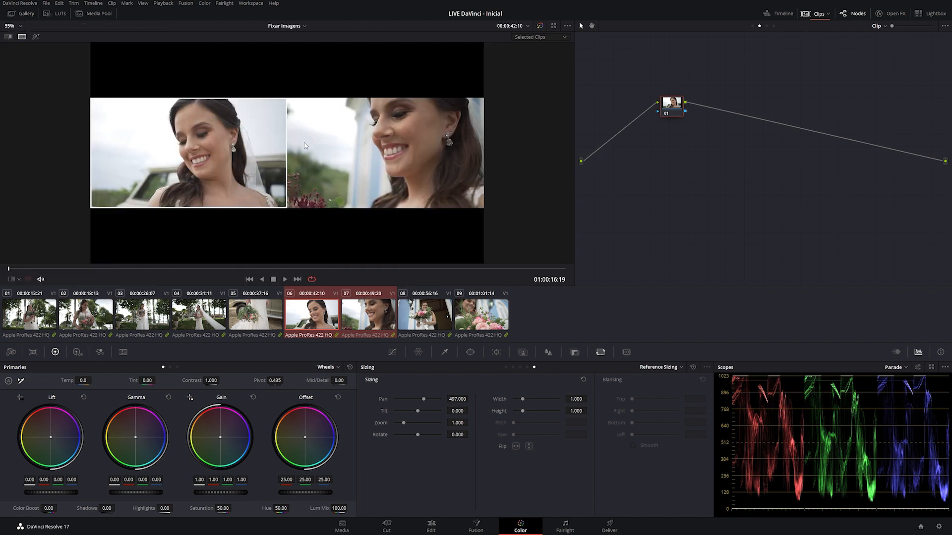
pyautogui.hotkey('ctrl', 'f')
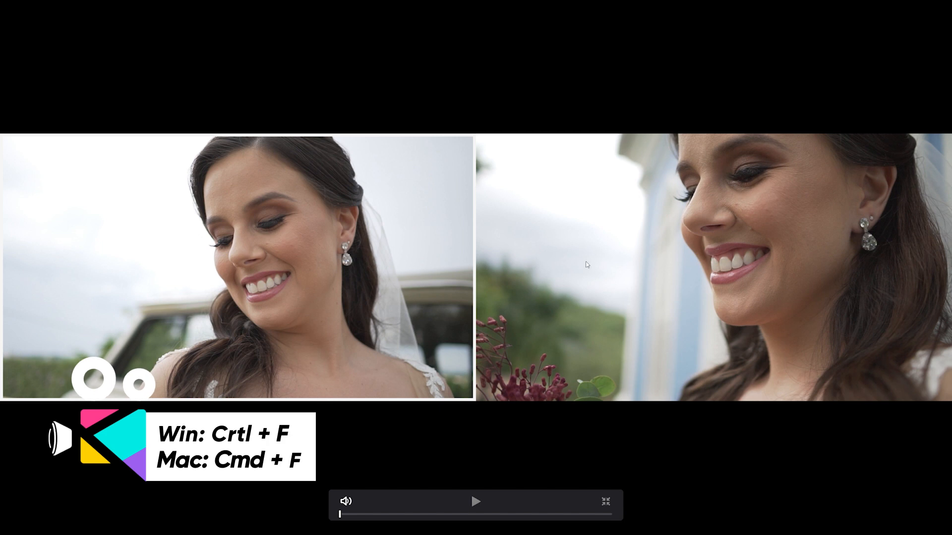
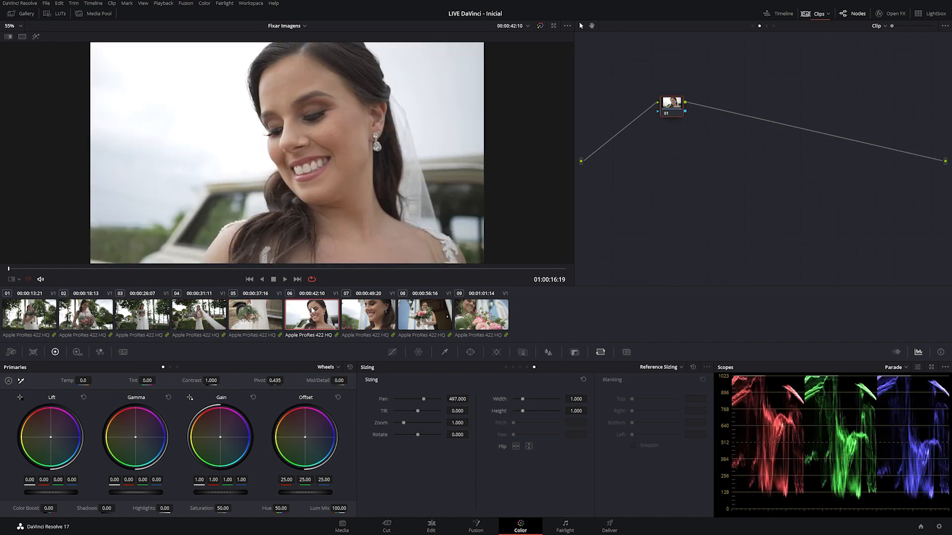
# Step: Show clip 08's Group Post-Clip node graph and move its node 01 closer to the graph input
pyautogui.click(387, 305)
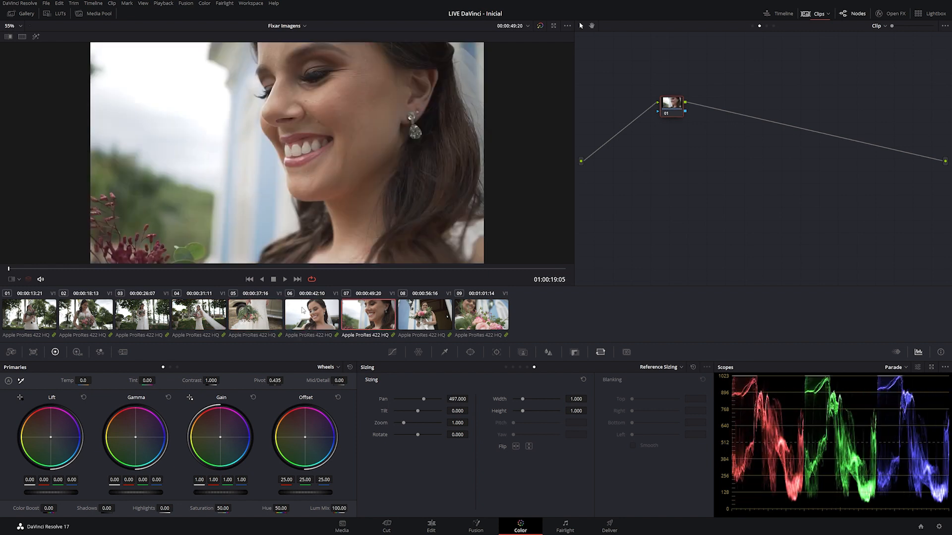
pyautogui.click(421, 324)
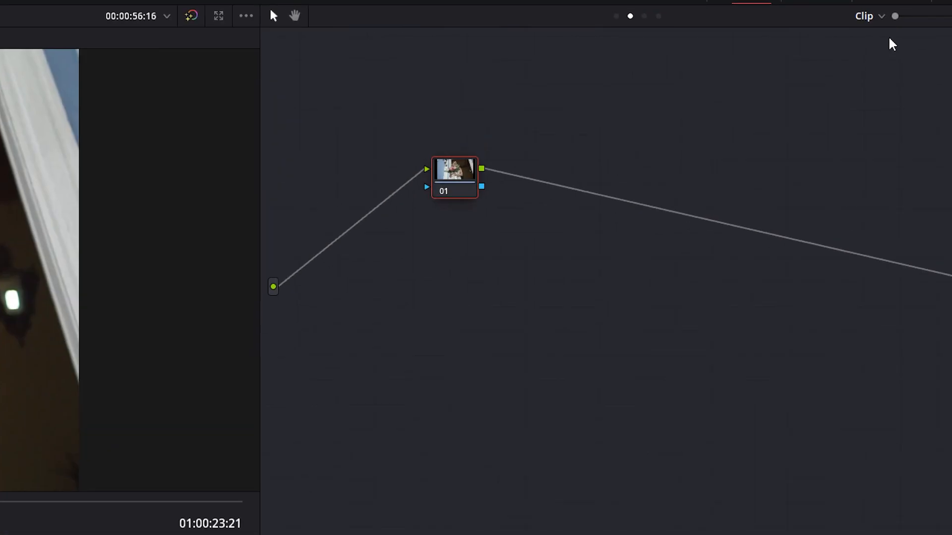
pyautogui.click(884, 25)
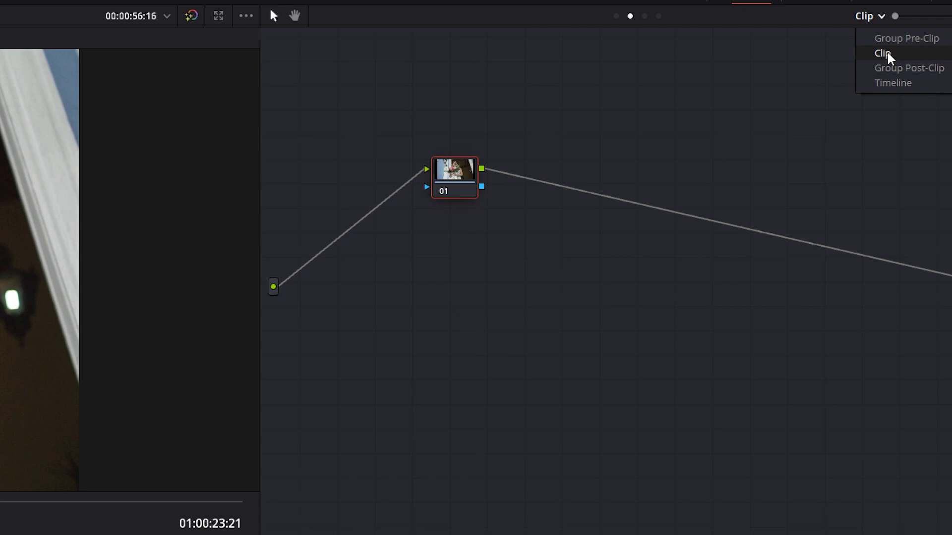
pyautogui.click(907, 70)
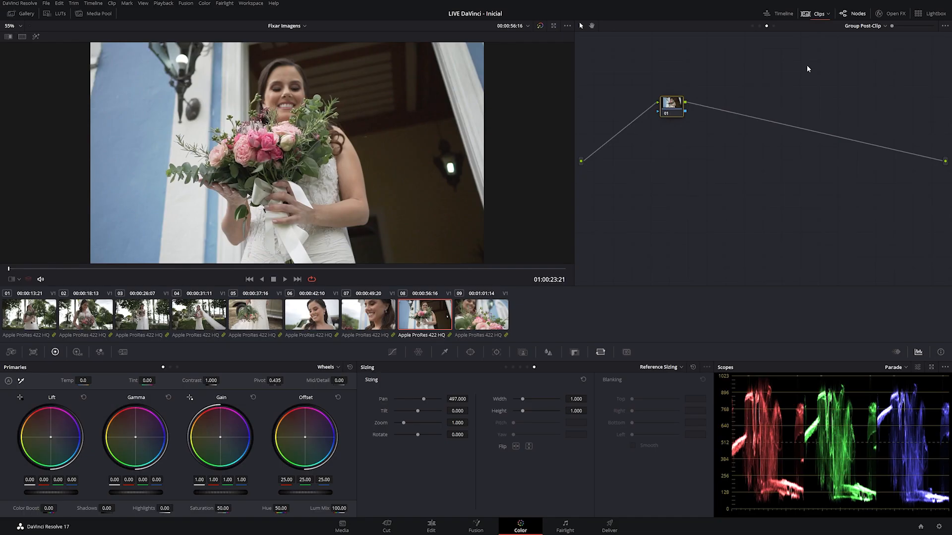
pyautogui.moveTo(671, 106); pyautogui.dragTo(639, 153)
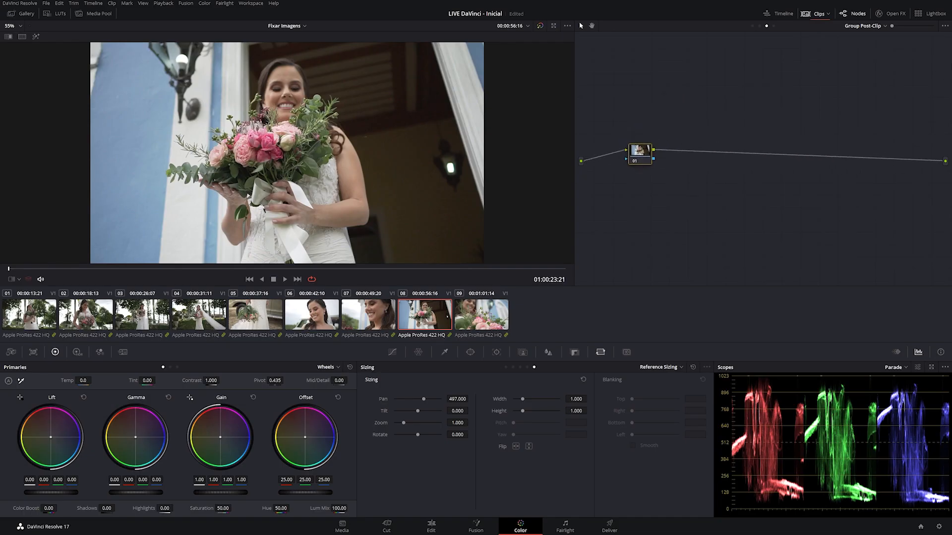
# Step: Find the Film Grain effect in the Open FX library and apply it to post-clip node 01
pyautogui.click(891, 13)
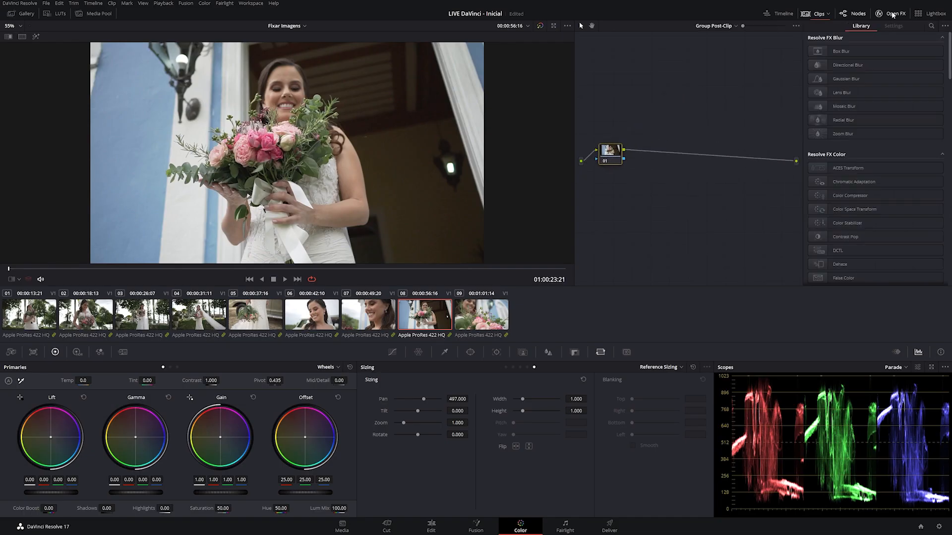
pyautogui.click(931, 25)
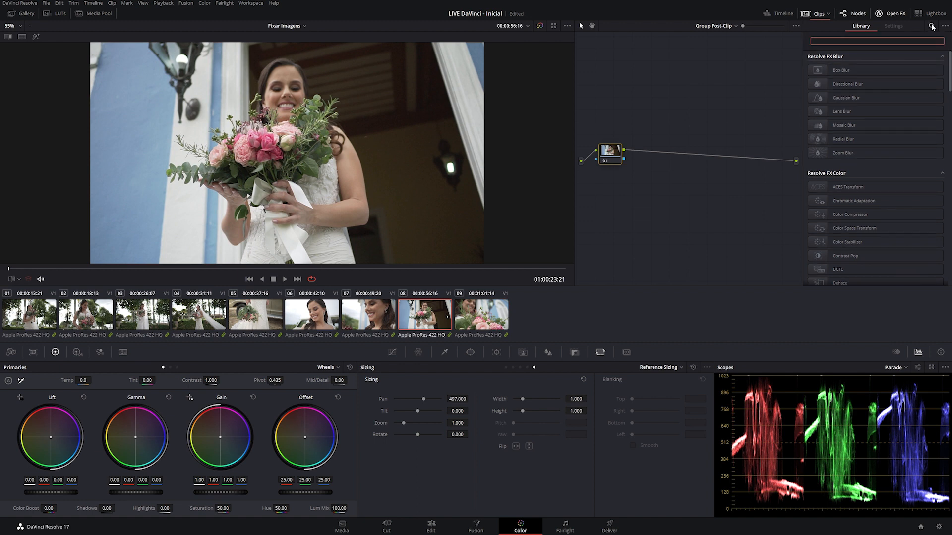
pyautogui.write('film g')
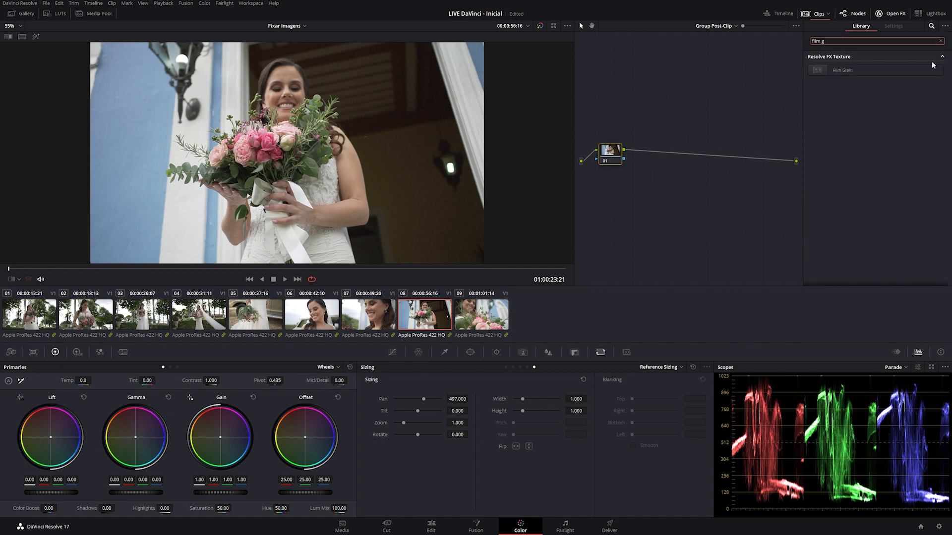
pyautogui.moveTo(849, 70); pyautogui.dragTo(630, 160)
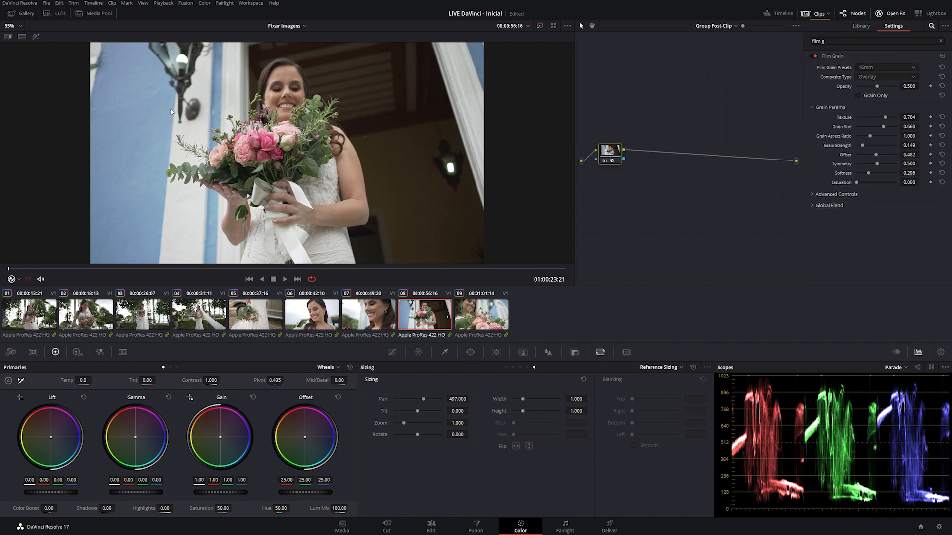
# Step: Examine the grain on the blue wall at 100% zoom, comparing the image with node 01 off and on
pyautogui.scroll(3, 99, 136)
pyautogui.scroll(2, 102, 135)
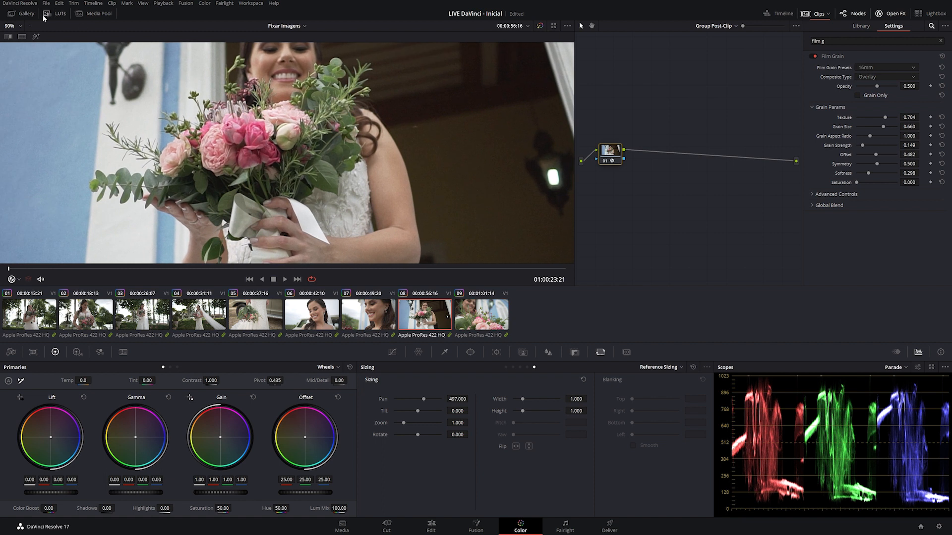
pyautogui.click(17, 28)
pyautogui.click(21, 85)
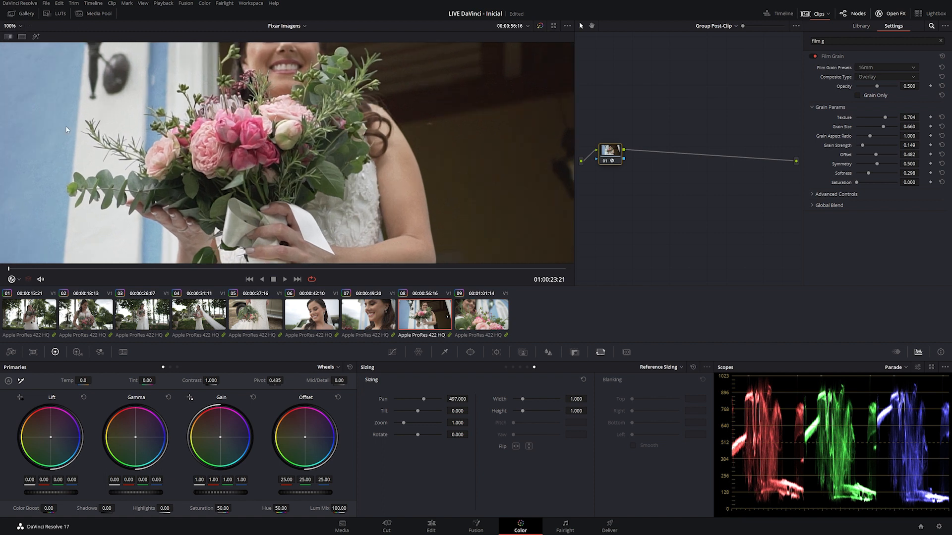
pyautogui.moveTo(188, 132); pyautogui.dragTo(321, 139)
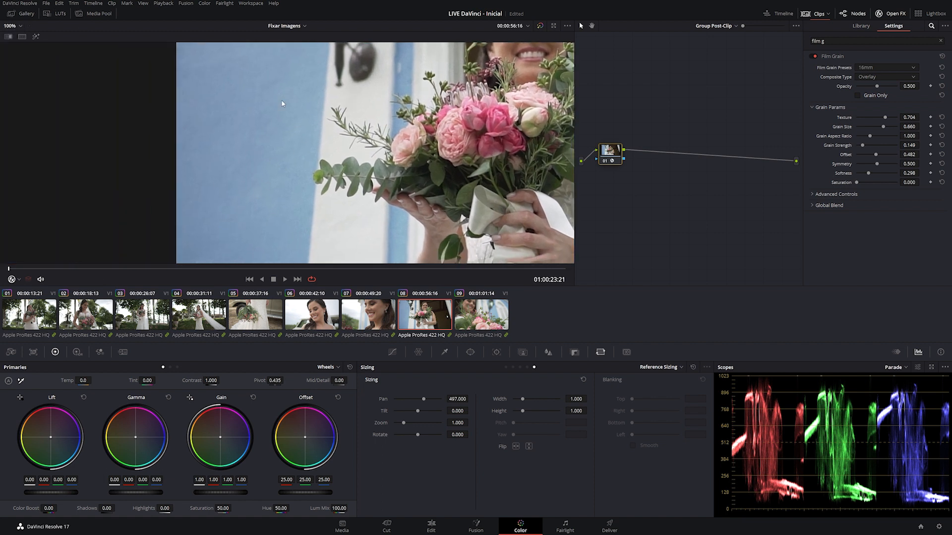
pyautogui.click(604, 161)
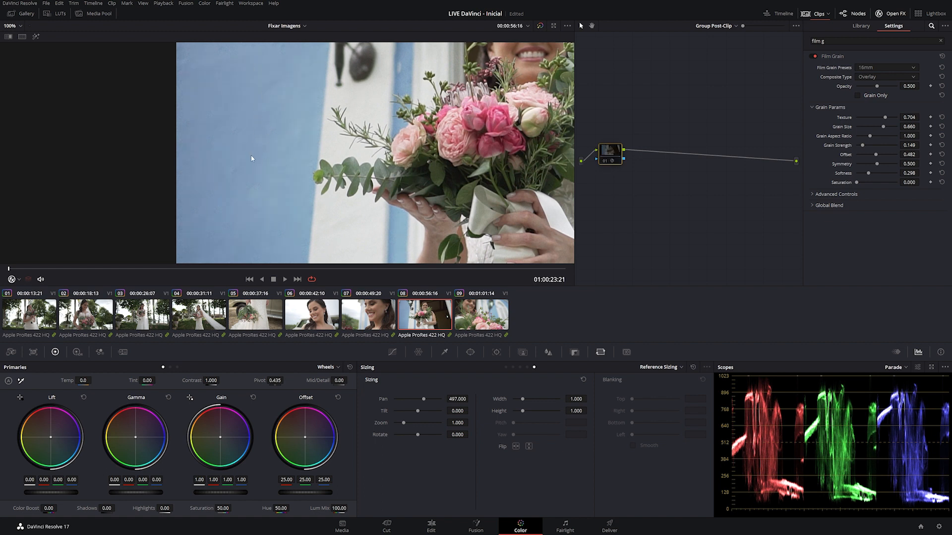
pyautogui.click(605, 161)
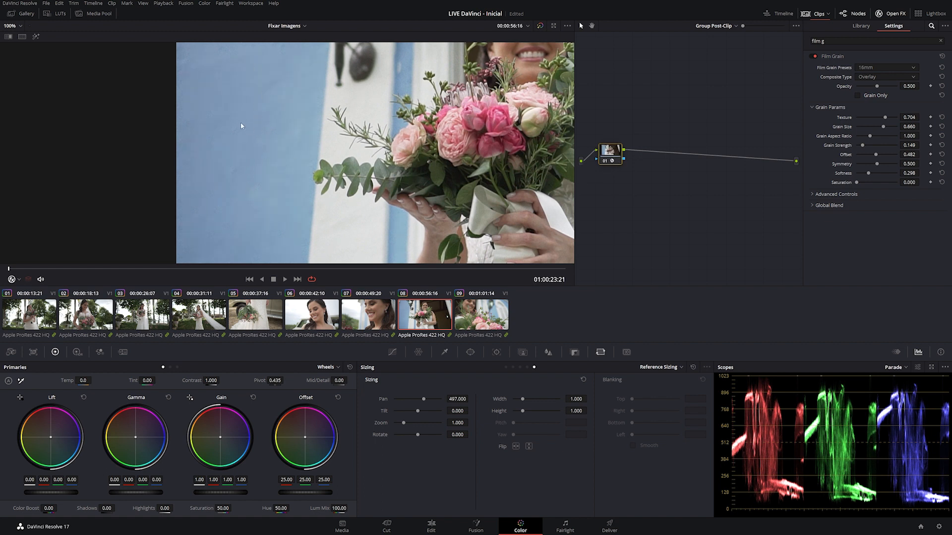
# Step: Compare the 8mm and 35mm grain presets in Grain Only view, then restore the 16mm preset and the normal image
pyautogui.click(869, 94)
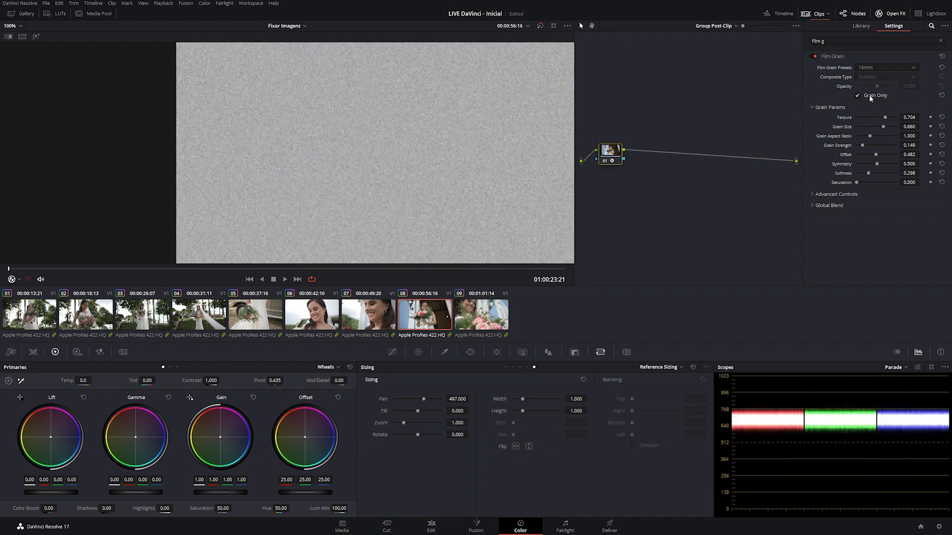
pyautogui.click(870, 70)
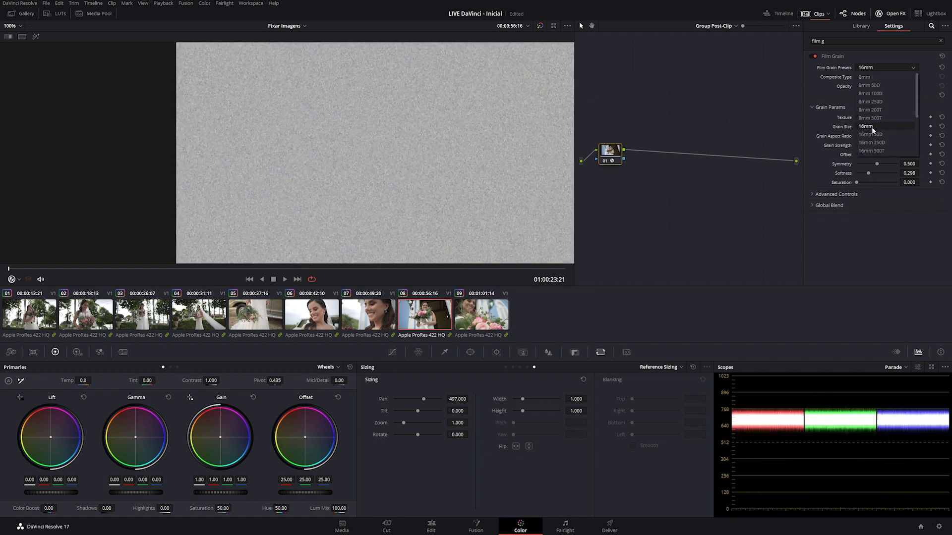
pyautogui.click(867, 78)
pyautogui.click(875, 67)
pyautogui.scroll(-3, 875, 130)
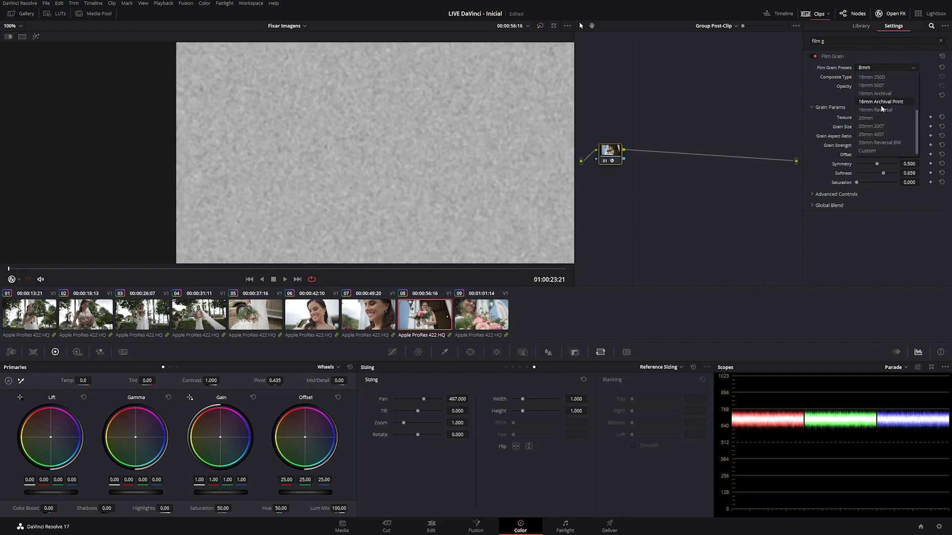
pyautogui.click(878, 116)
pyautogui.click(879, 67)
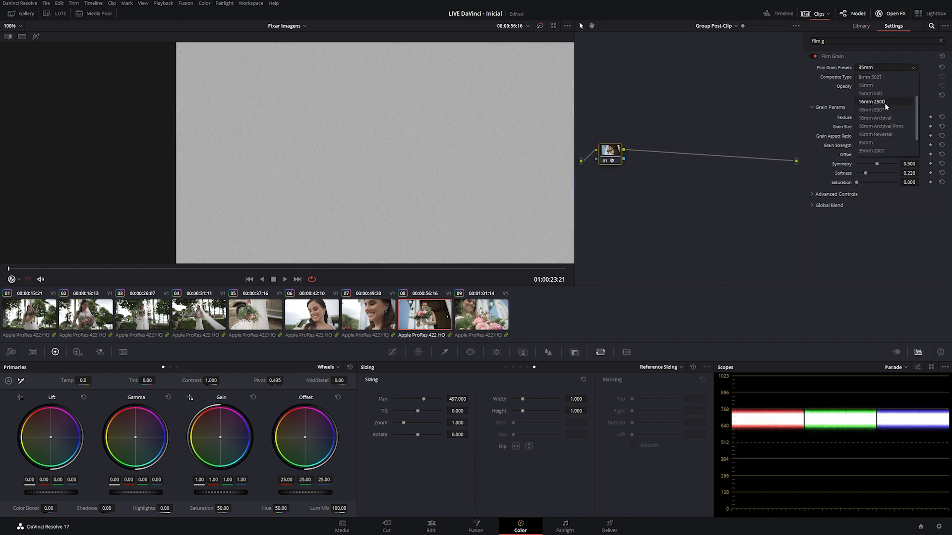
pyautogui.click(877, 87)
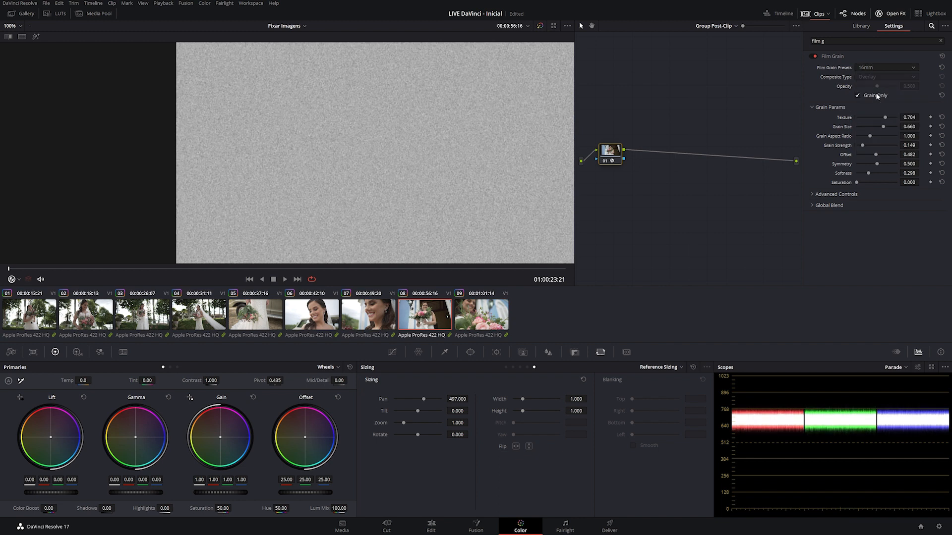
pyautogui.click(875, 96)
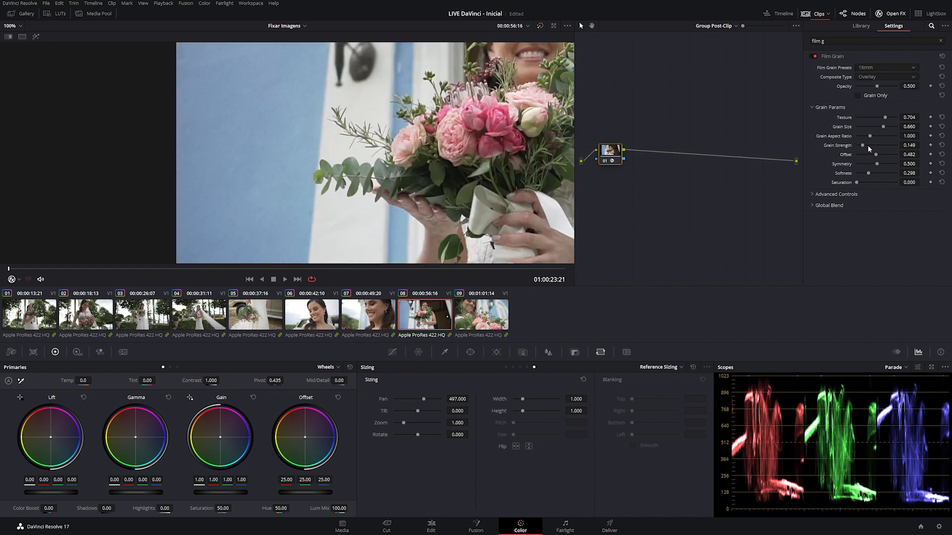
# Step: Raise the Film Grain's Grain Strength to 0.248 and play the clip with the whole frame in view
pyautogui.moveTo(862, 145); pyautogui.dragTo(867, 143)
pyautogui.click(13, 25)
pyautogui.click(19, 50)
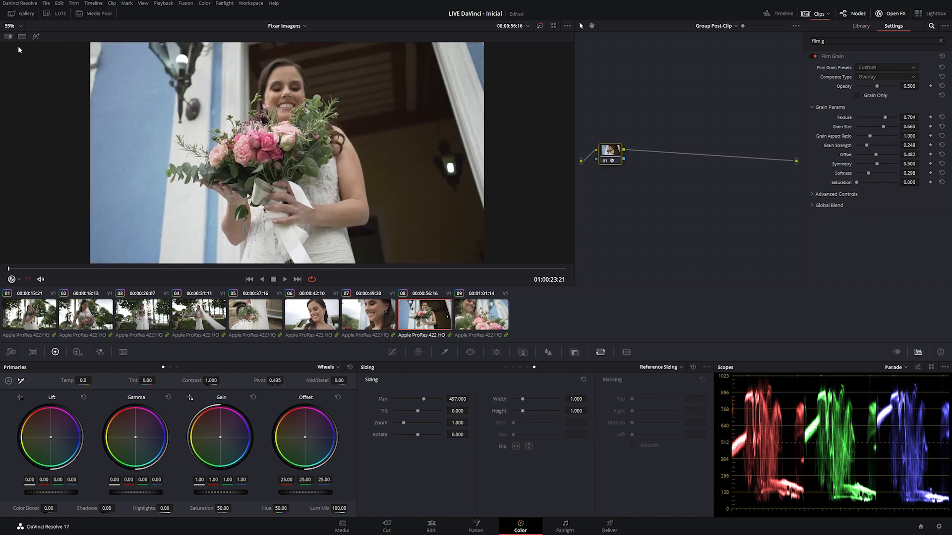
pyautogui.press('space')
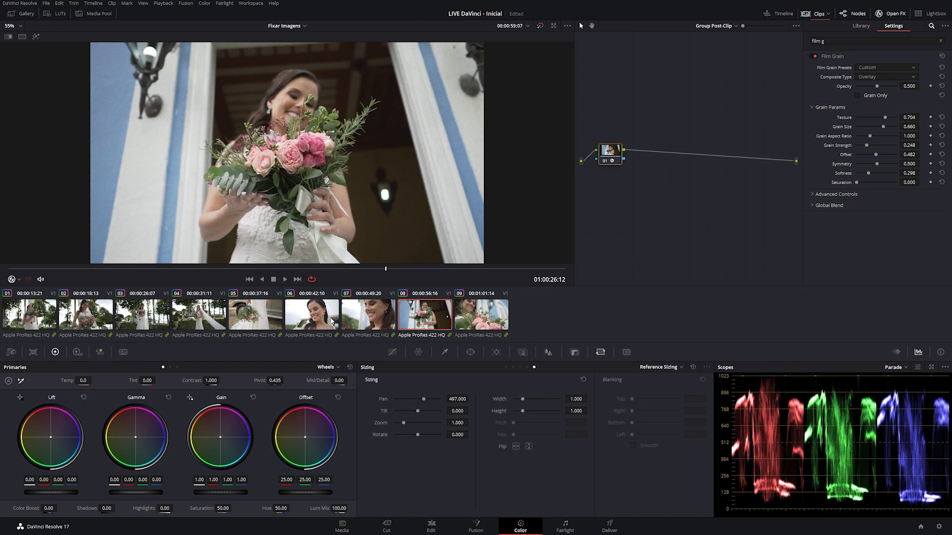
# Step: Check the shared film grain on the group's other clips, inspecting clip 02 at a close zoom
pyautogui.click(309, 316)
pyautogui.click(259, 316)
pyautogui.click(198, 315)
pyautogui.click(167, 315)
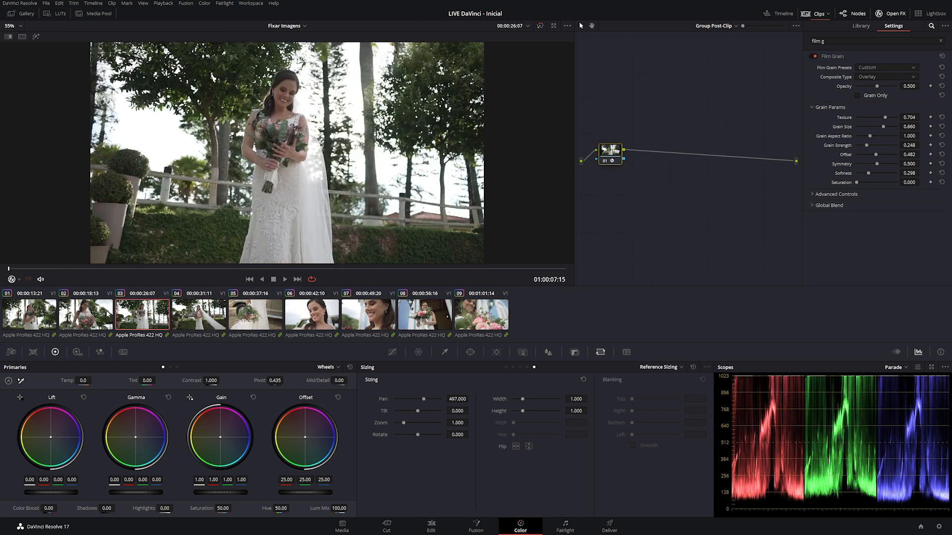
pyautogui.click(109, 315)
pyautogui.scroll(6, 236, 159)
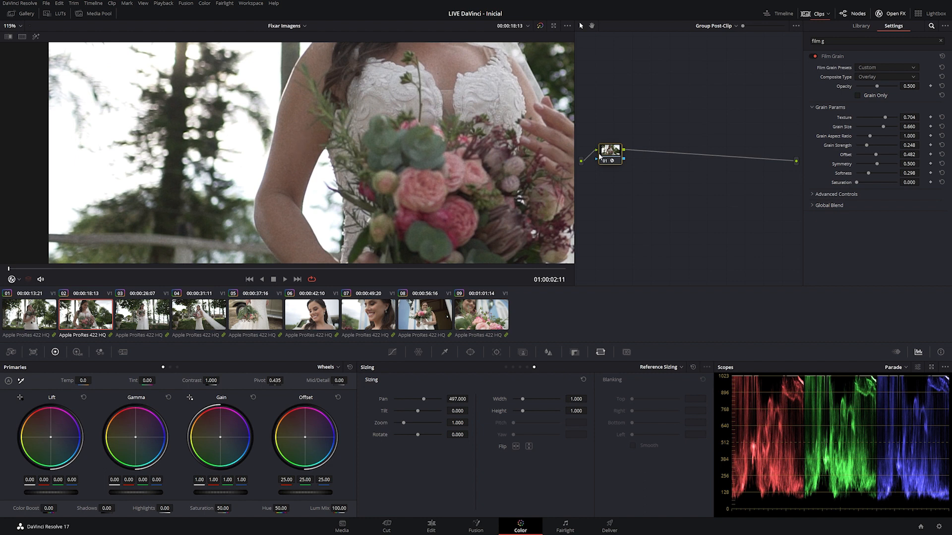
pyautogui.scroll(-6, 295, 61)
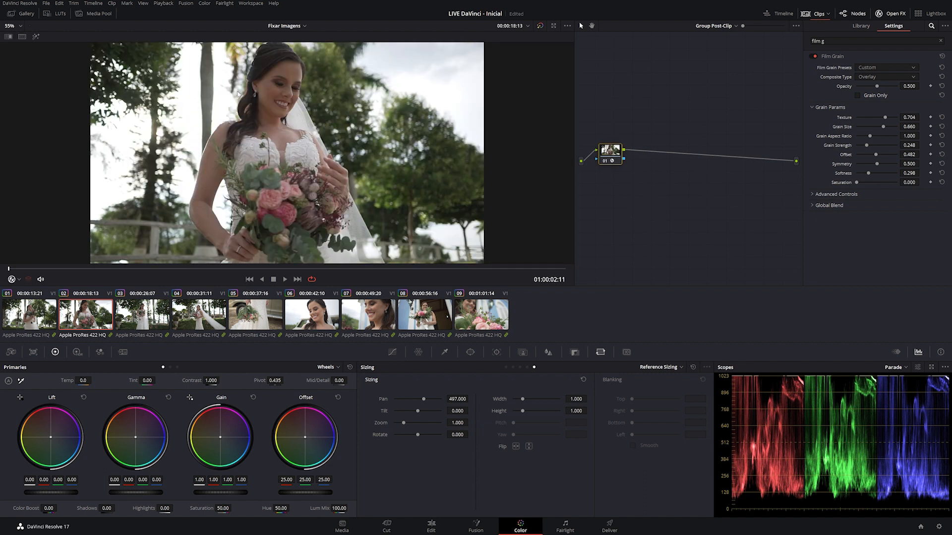
# Step: Show clip 06 and insert a new serial node before the Film Grain node in the group's post-clip graph
pyautogui.click(317, 325)
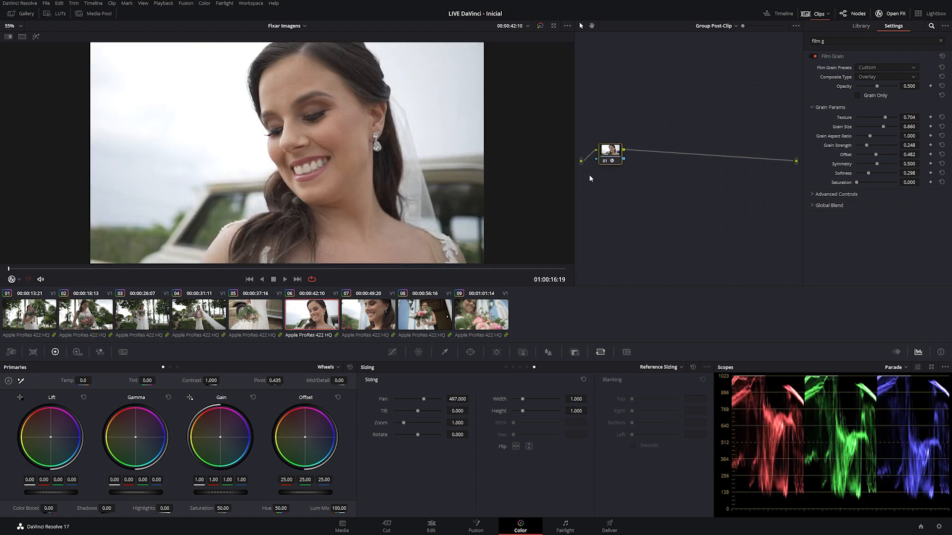
pyautogui.moveTo(670, 154); pyautogui.dragTo(683, 154)
pyautogui.hotkey('shift', 's')
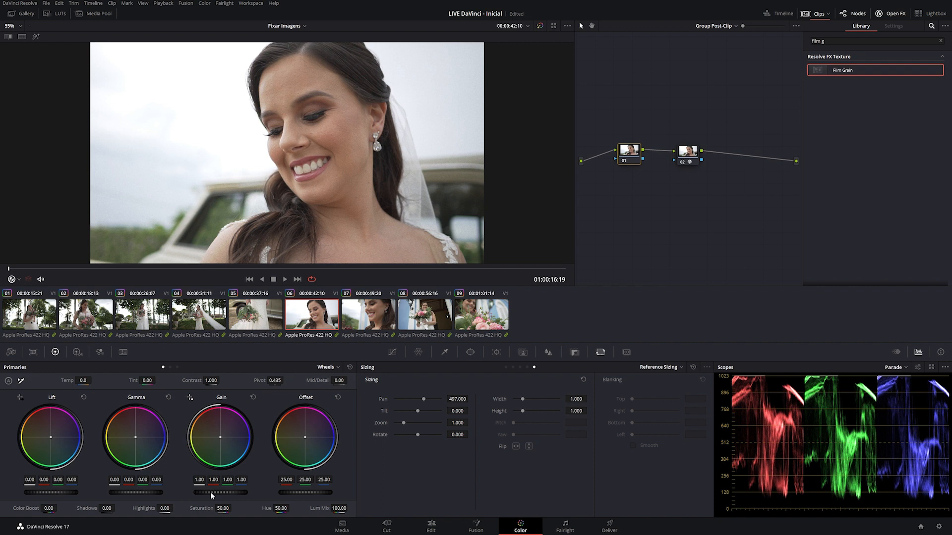
# Step: Lower the new node's Gain to 0.97 and slightly adjust the highlights with the Log wheels
pyautogui.moveTo(212, 495); pyautogui.dragTo(204, 495)
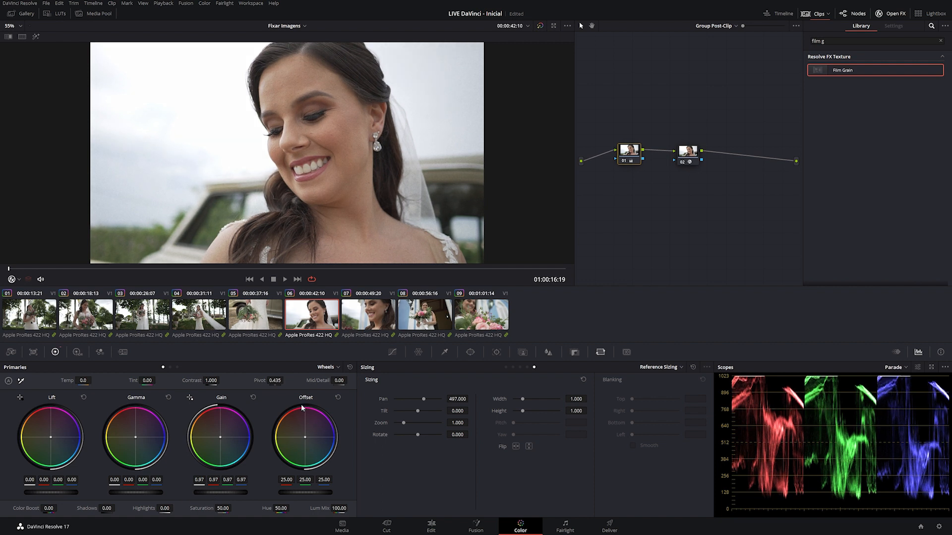
pyautogui.click(328, 368)
pyautogui.click(331, 396)
pyautogui.moveTo(225, 493); pyautogui.dragTo(225, 488)
pyautogui.click(330, 367)
pyautogui.click(317, 374)
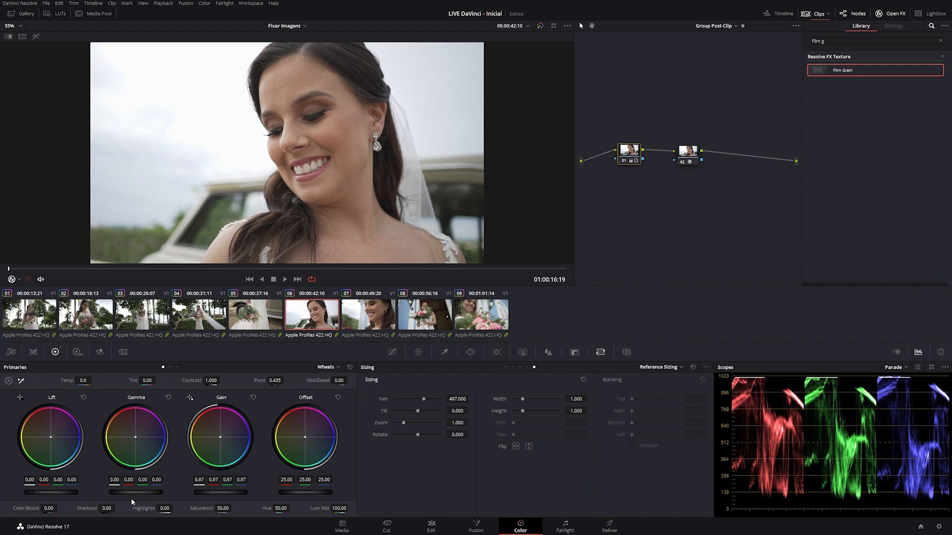
# Step: Set node 01's Gamma and Lift to -0.01, Saturation to 59.60 and Temp to 110.0
pyautogui.moveTo(129, 492); pyautogui.dragTo(130, 490)
pyautogui.moveTo(50, 490); pyautogui.dragTo(50, 490)
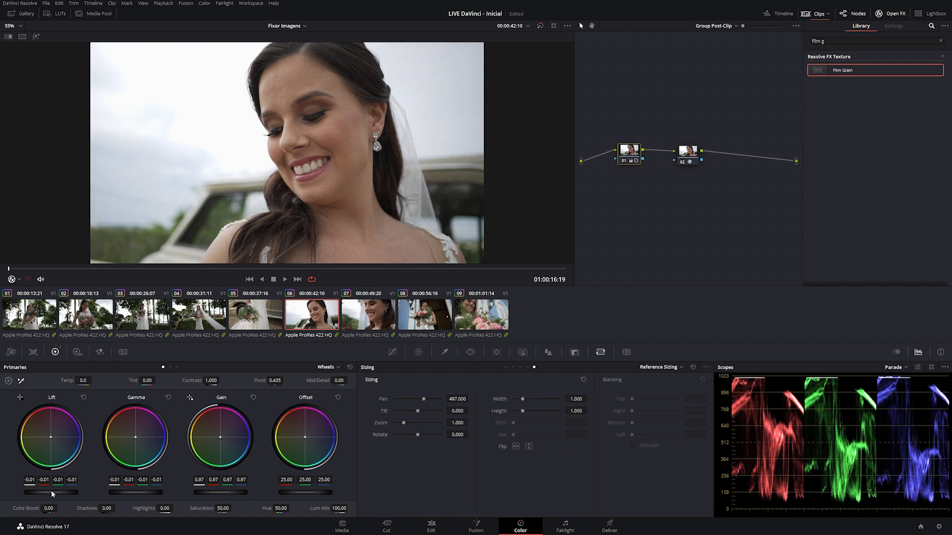
pyautogui.moveTo(223, 509); pyautogui.dragTo(233, 508)
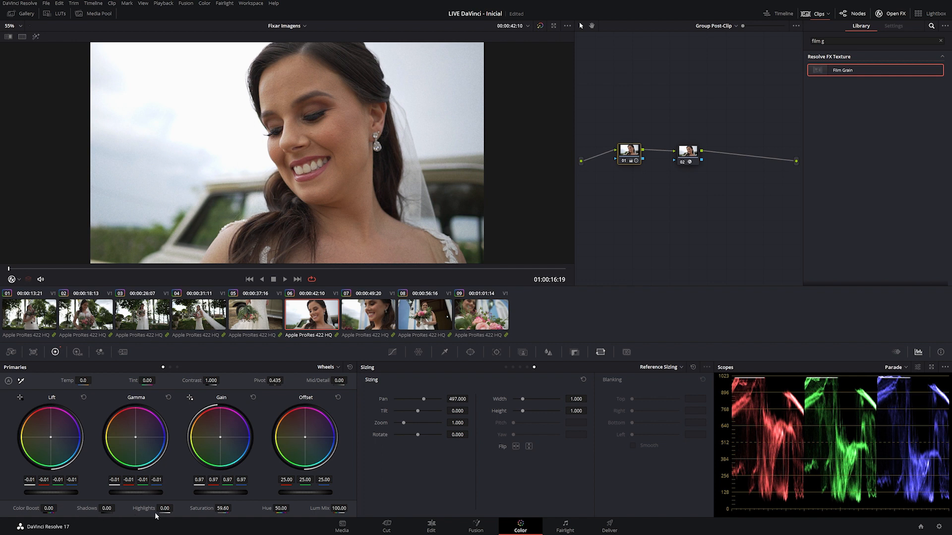
pyautogui.moveTo(83, 380); pyautogui.dragTo(94, 380)
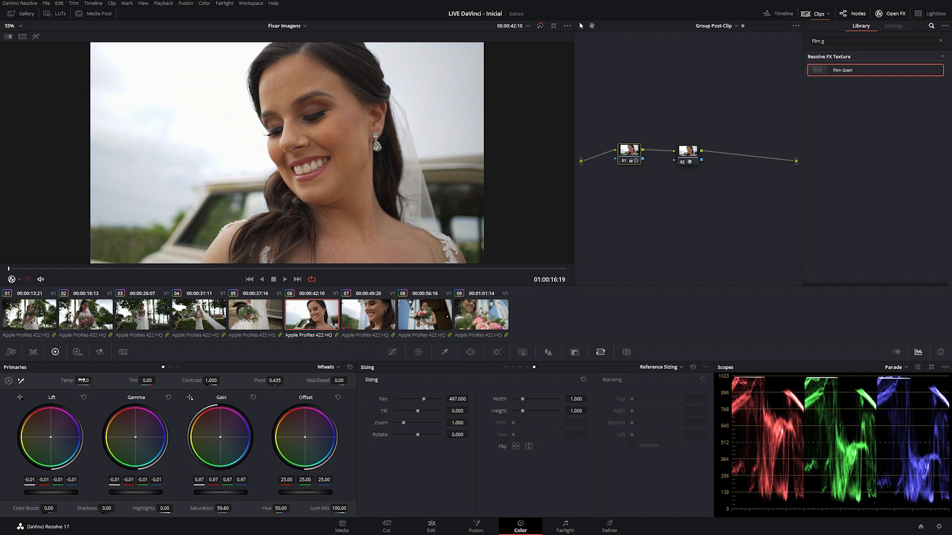
# Step: Compare close-up clips 06 and 07 with and without node 01's group grade
pyautogui.click(624, 161)
pyautogui.click(625, 162)
pyautogui.click(624, 162)
pyautogui.click(625, 162)
pyautogui.press('Down')
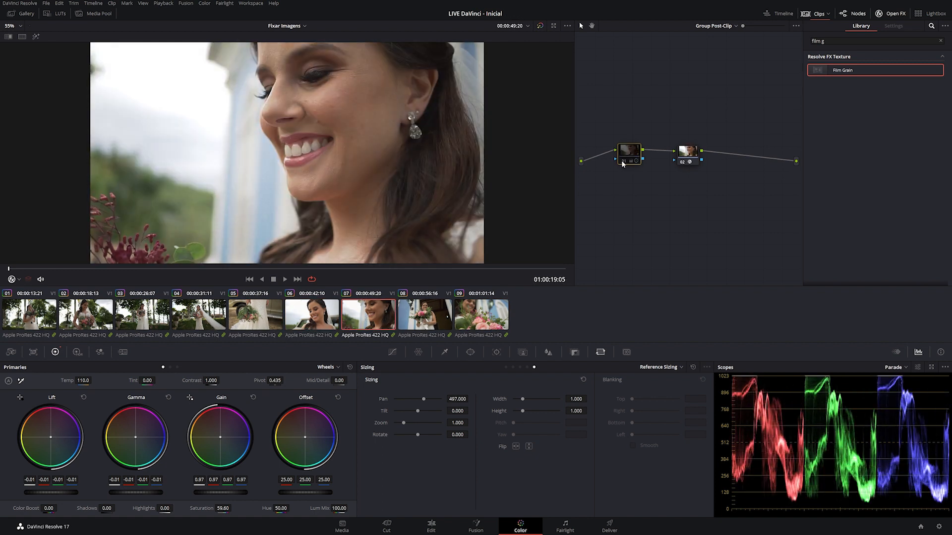
# Step: Compare clip 08 with and without node 01's grade and reset the node's Gamma to 0.00
pyautogui.click(425, 312)
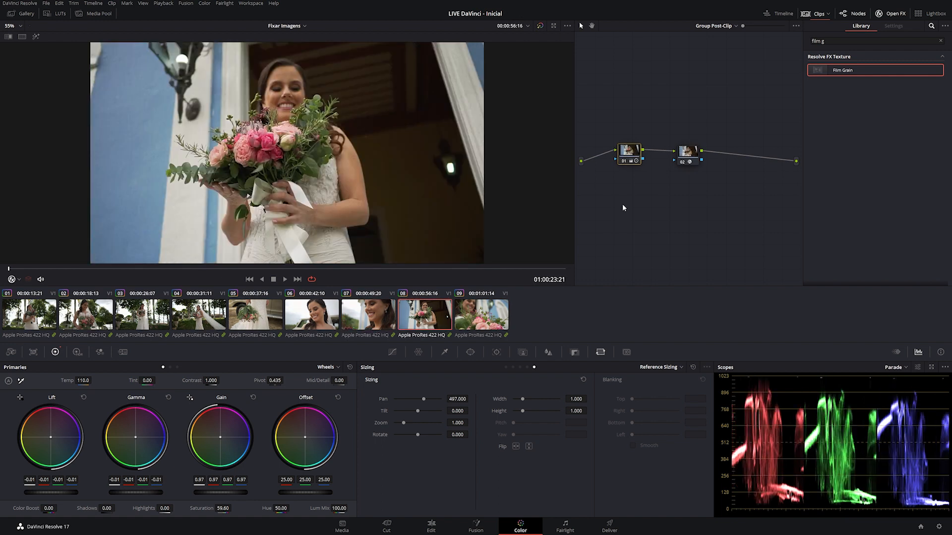
pyautogui.click(624, 162)
pyautogui.click(624, 162)
pyautogui.doubleClick(134, 493)
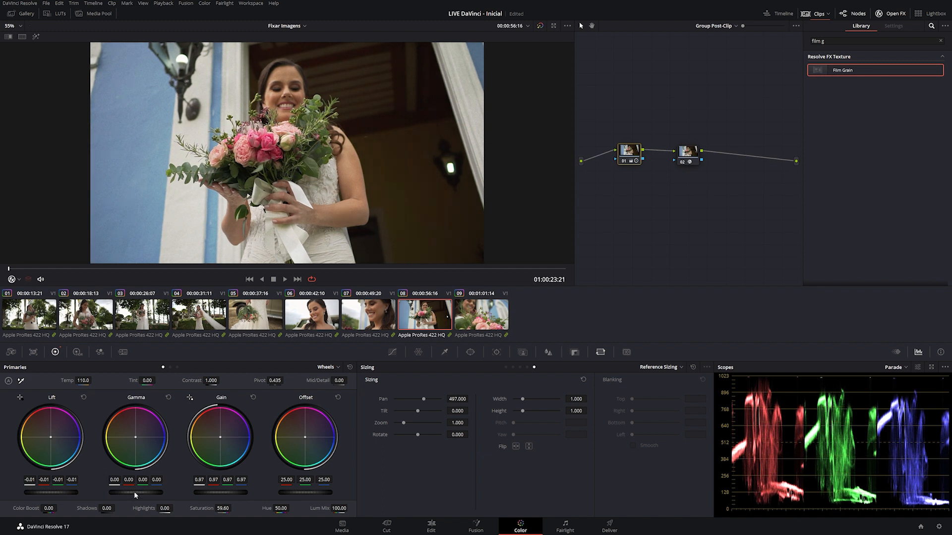
# Step: Compare close-up clip 06 with and without node 01's group grade and go back to clip 04
pyautogui.click(319, 314)
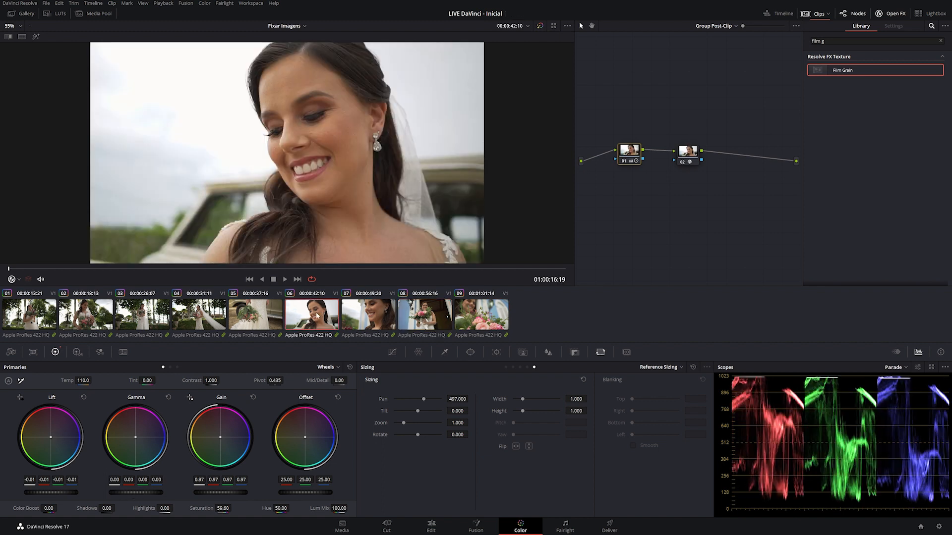
pyautogui.click(624, 162)
pyautogui.click(624, 161)
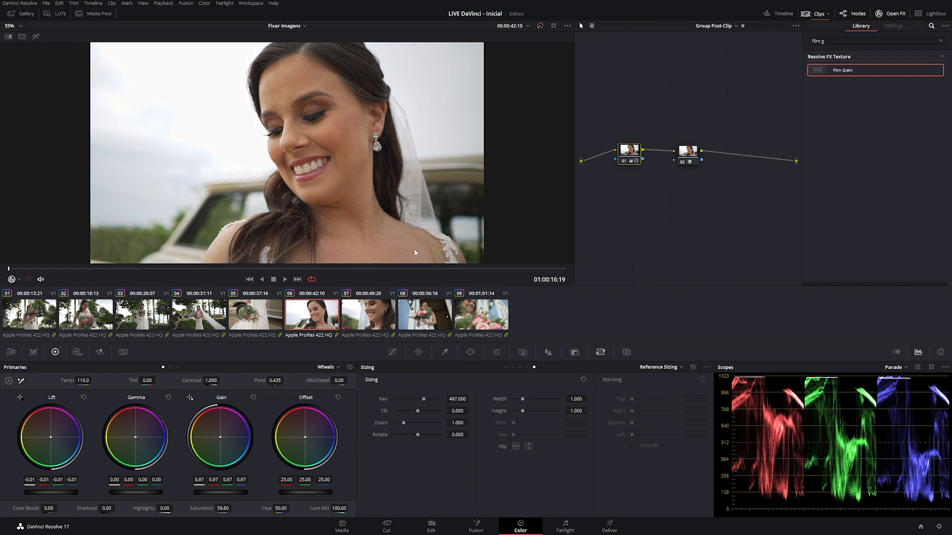
pyautogui.press('Up')
pyautogui.press('Up')
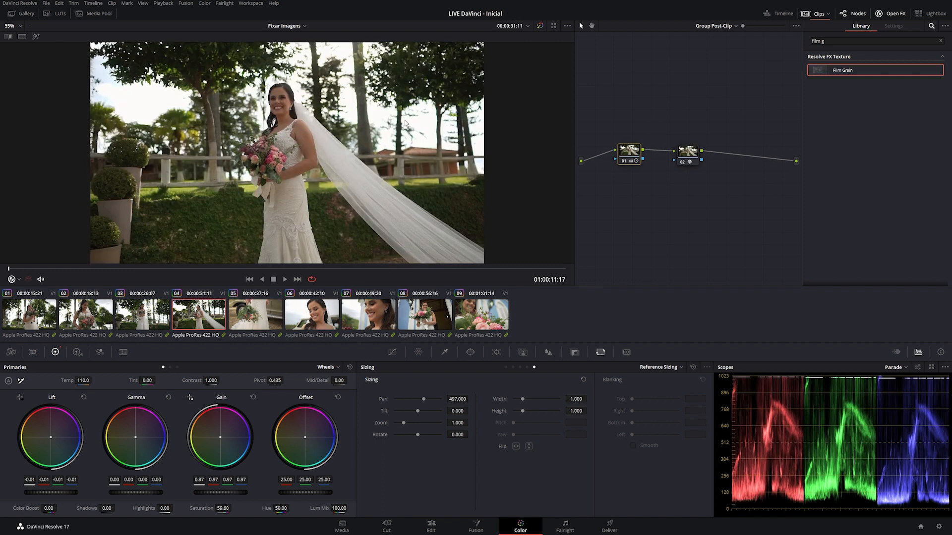
pyautogui.click(718, 25)
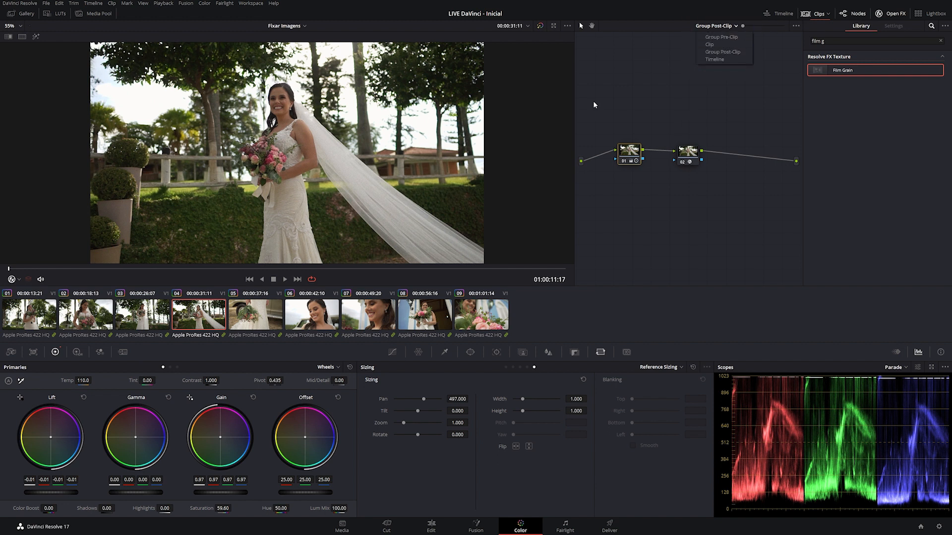
# Step: Show all clips in the thumbnail timeline and bring the street-wall couple clips into view
pyautogui.click(828, 15)
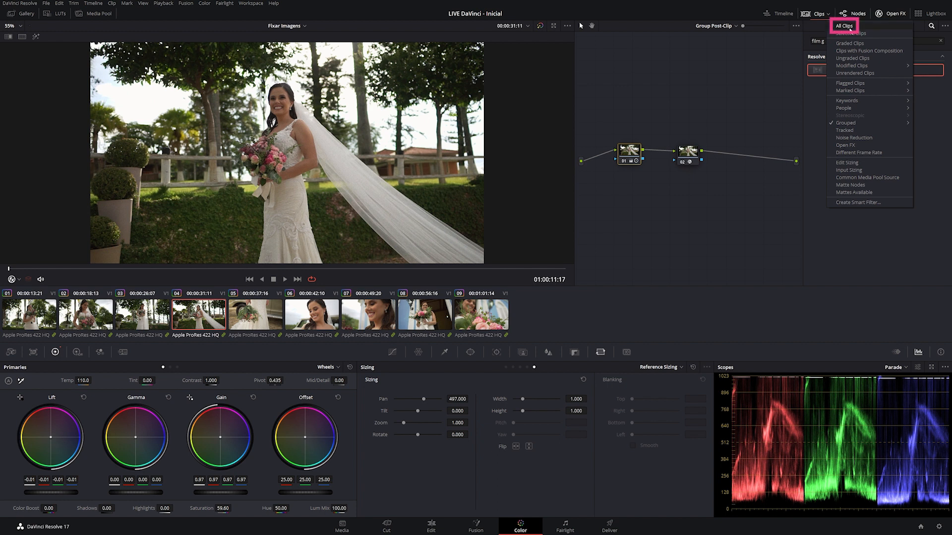
pyautogui.click(848, 28)
pyautogui.moveTo(343, 342); pyautogui.dragTo(654, 342)
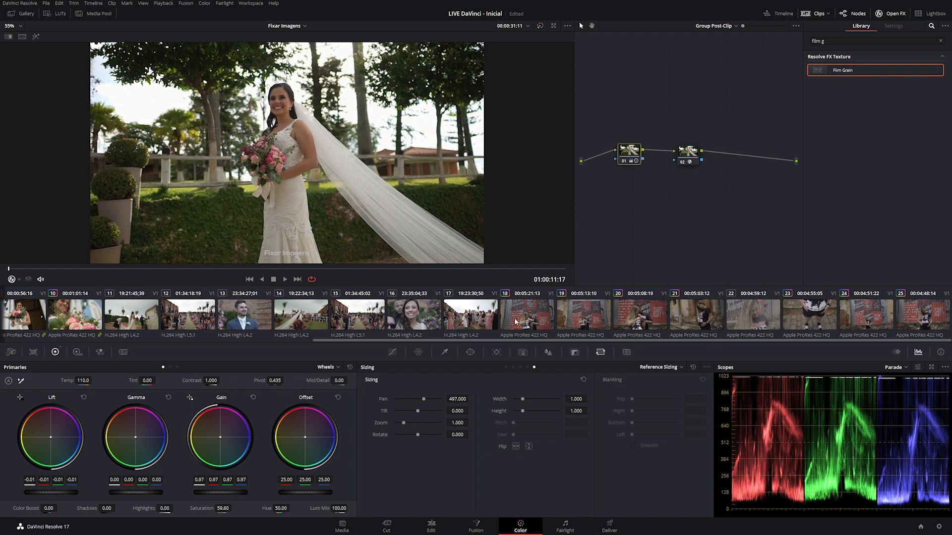
# Step: Add clips 18 through 25, starting with the couple at the red wall, to a new group named Gestante
pyautogui.click(549, 314)
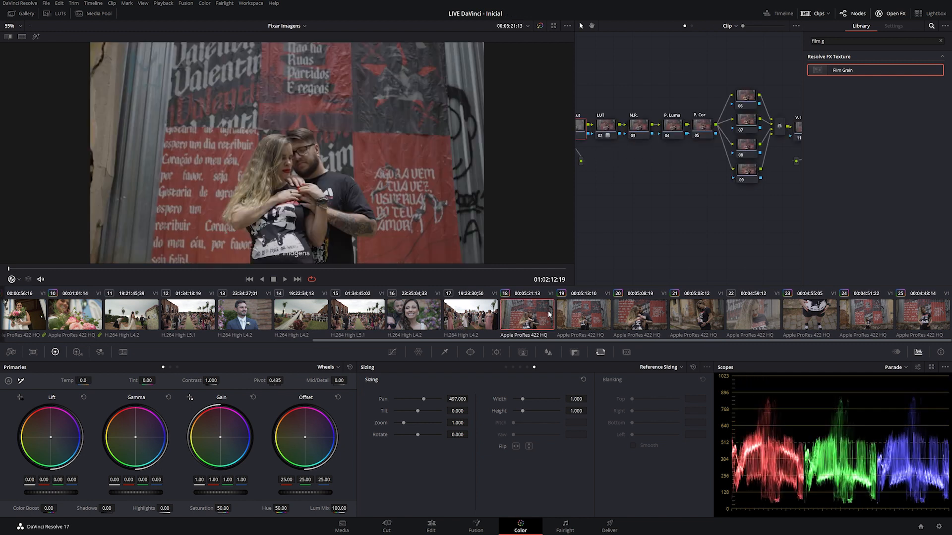
pyautogui.keyDown('shift'); pyautogui.click(927, 321); pyautogui.keyUp('shift')
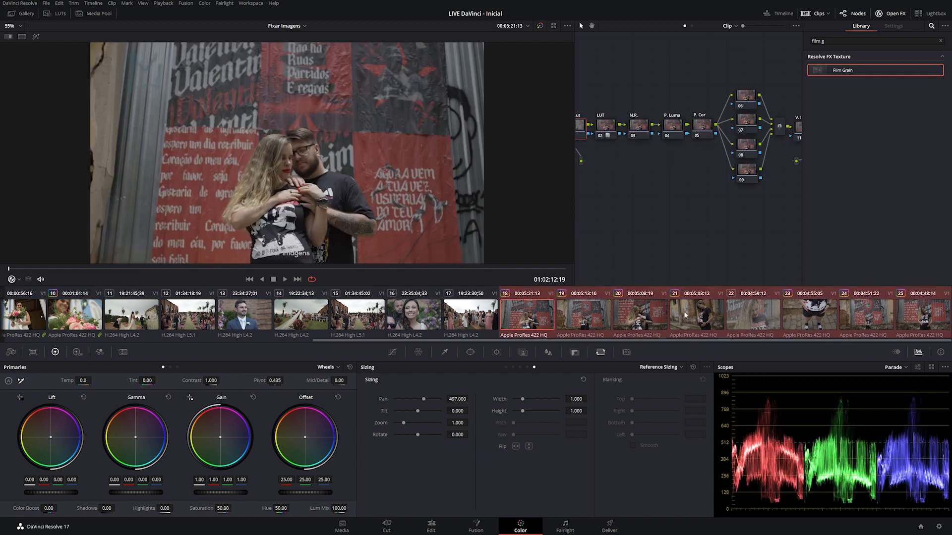
pyautogui.rightClick(534, 319)
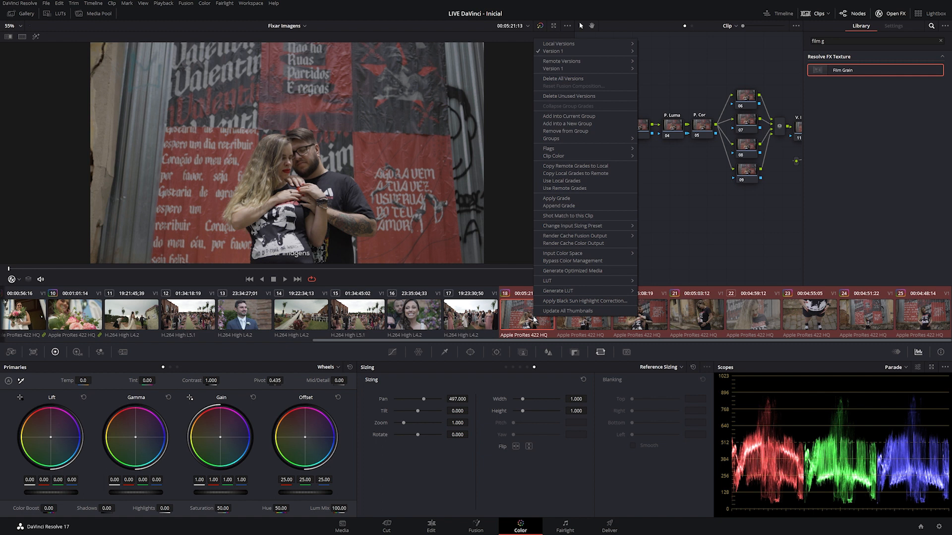
pyautogui.click(581, 125)
pyautogui.write('Gestante')
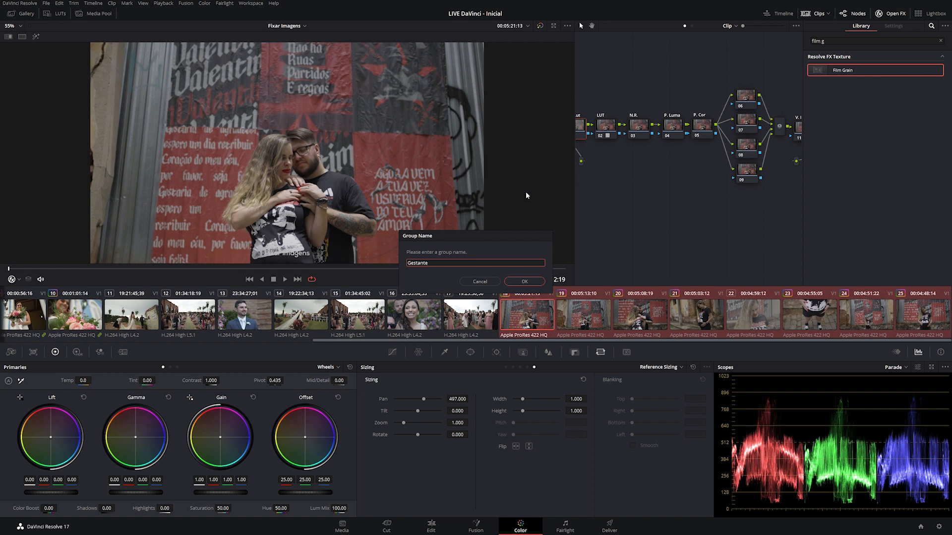
pyautogui.click(533, 281)
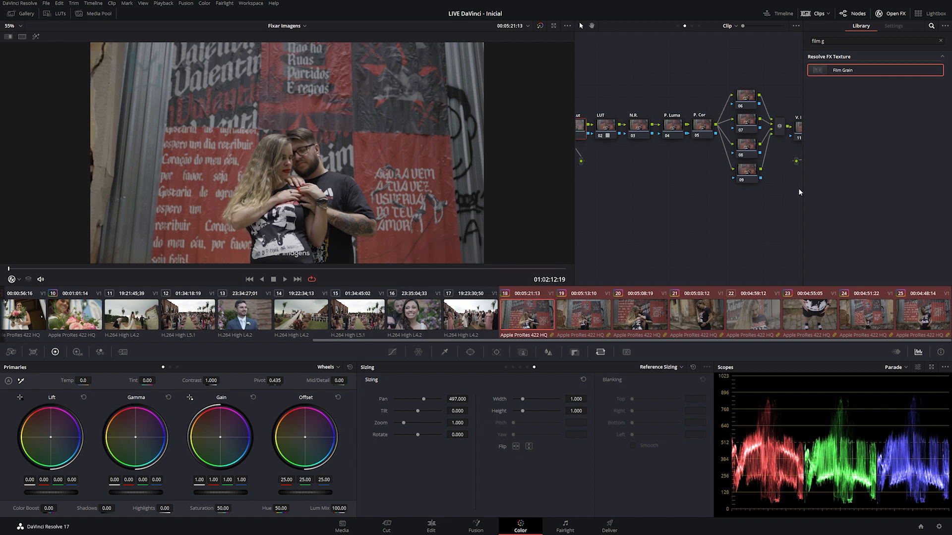
# Step: Filter the clips to the Gestante group using the Lightbox and return to the color controls
pyautogui.click(926, 16)
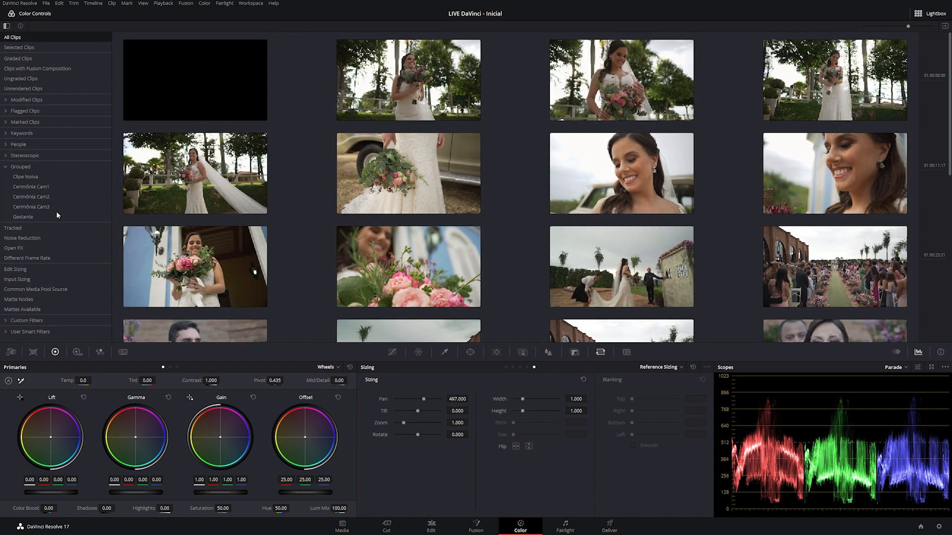
pyautogui.click(29, 217)
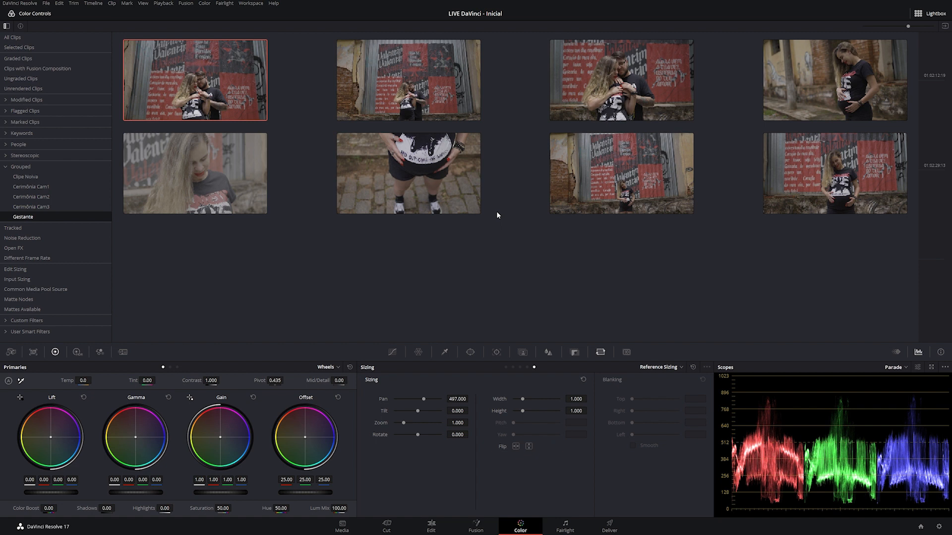
pyautogui.click(927, 13)
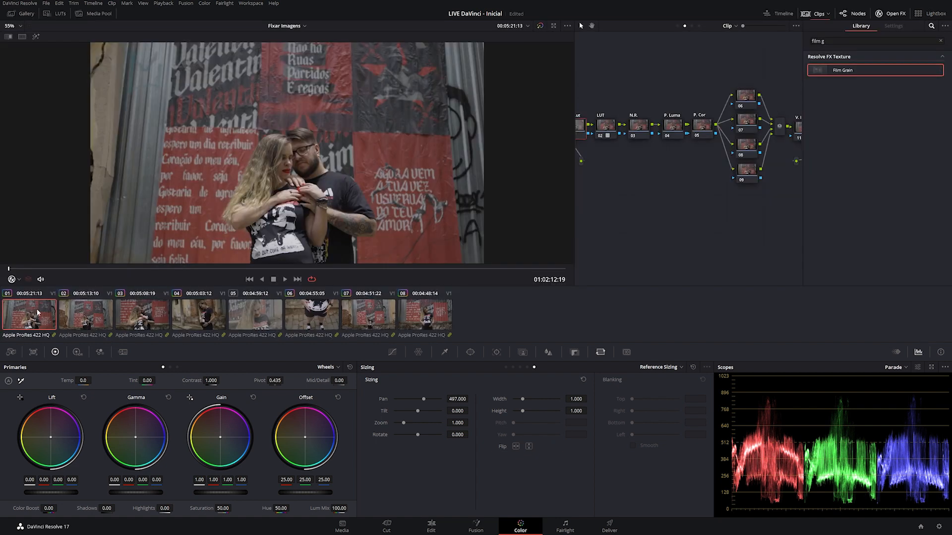
# Step: Reset all grades and nodes on all eight clips of the Gestante group
pyautogui.click(441, 314)
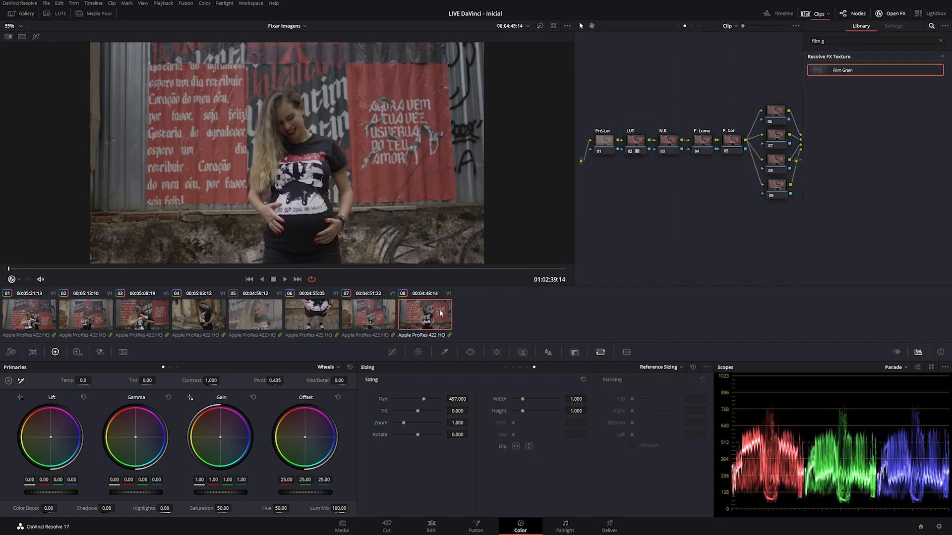
pyautogui.rightClick(625, 213)
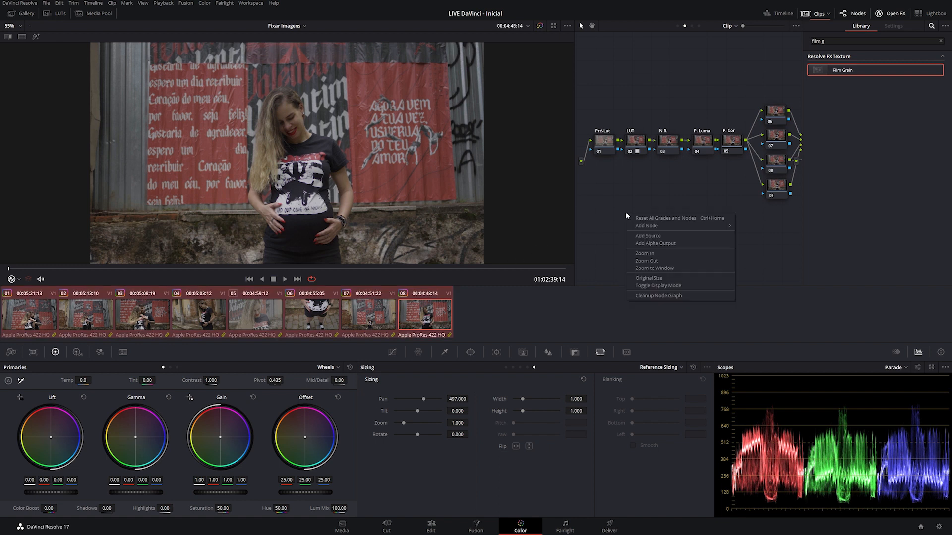
pyautogui.click(657, 219)
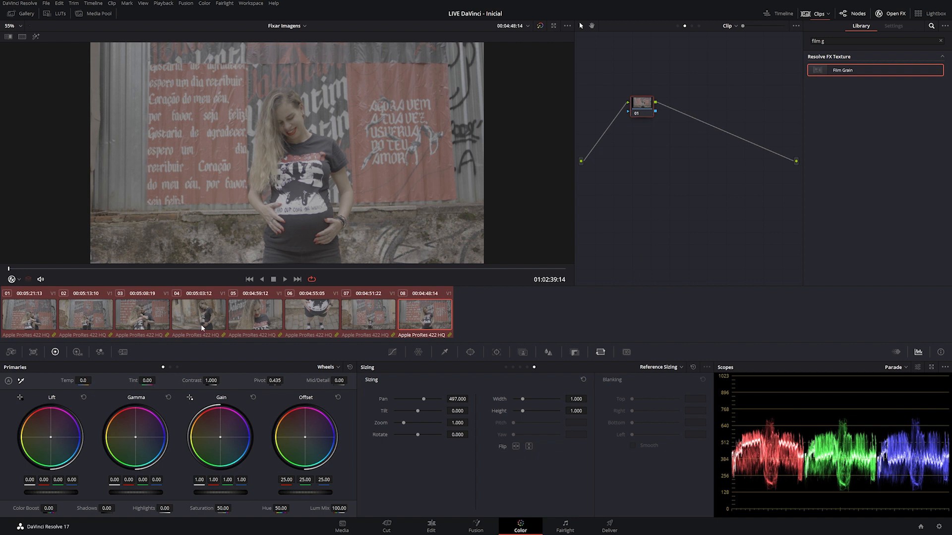
# Step: Go through the Gestante group's clips to examine the footage without its individual grades
pyautogui.click(125, 316)
pyautogui.click(81, 314)
pyautogui.click(50, 311)
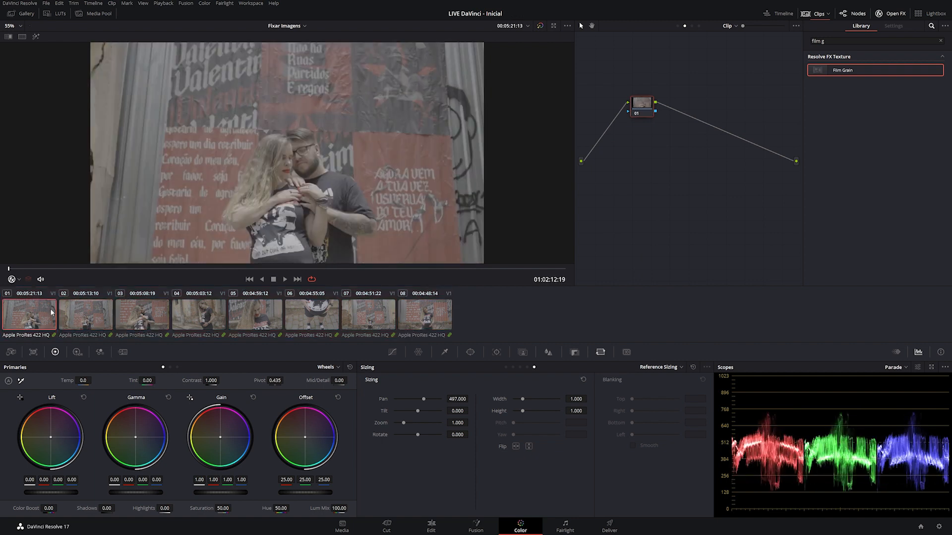
pyautogui.click(240, 315)
pyautogui.press('Down')
pyautogui.press('Down')
pyautogui.press('Down')
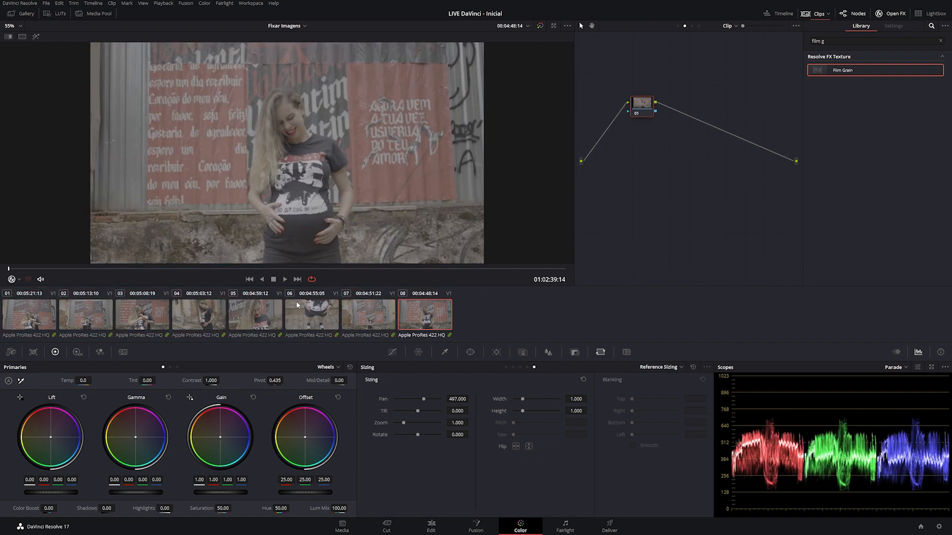
# Step: Apply Sony's SLog3 709TypeA LUT to clip 06's node at the Group Pre-Clip level
pyautogui.click(298, 306)
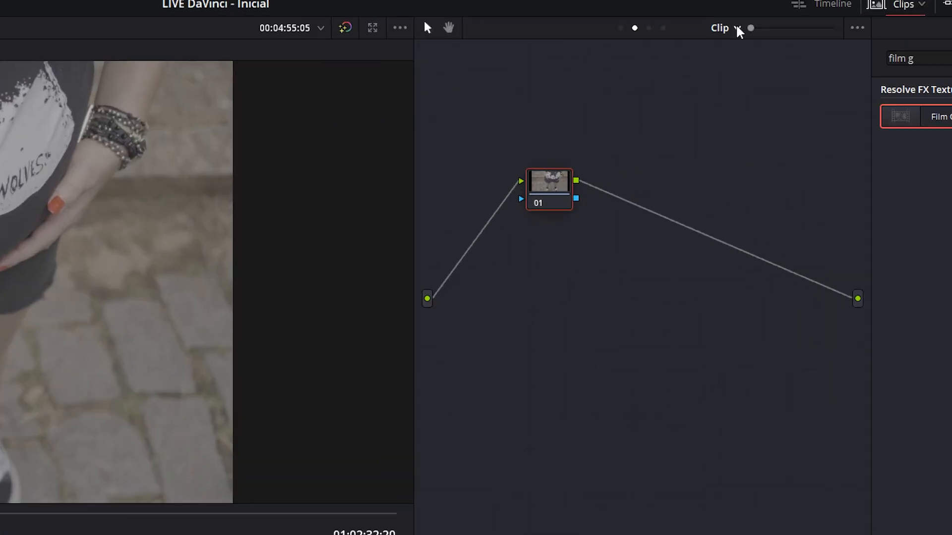
pyautogui.click(736, 27)
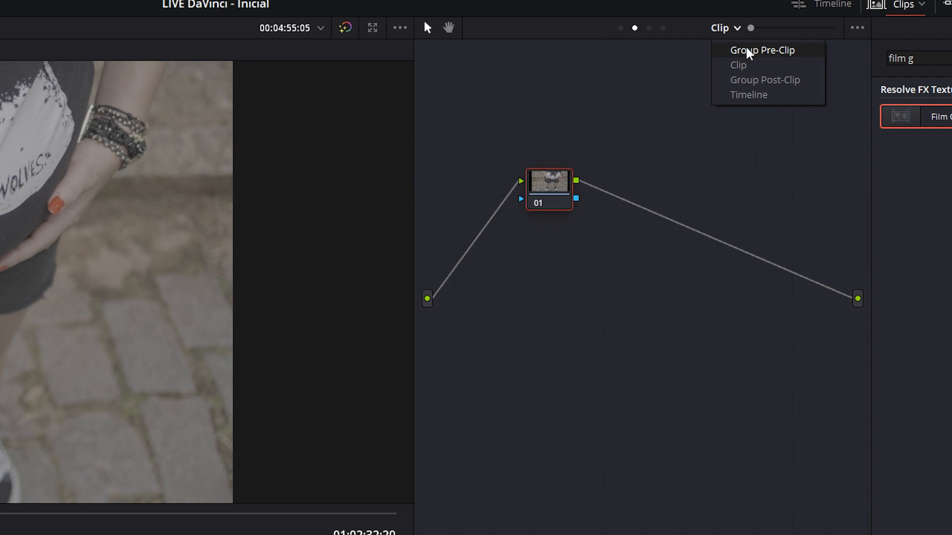
pyautogui.click(770, 50)
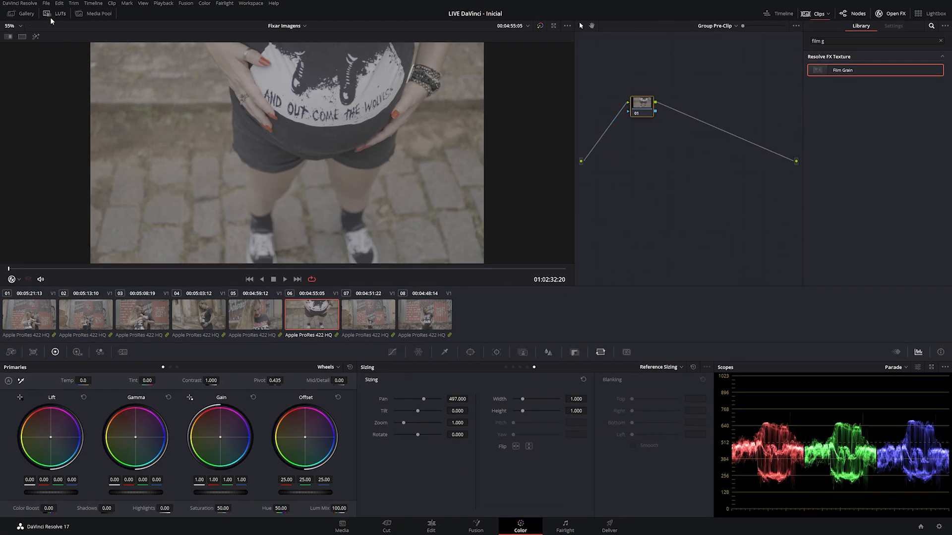
pyautogui.click(51, 16)
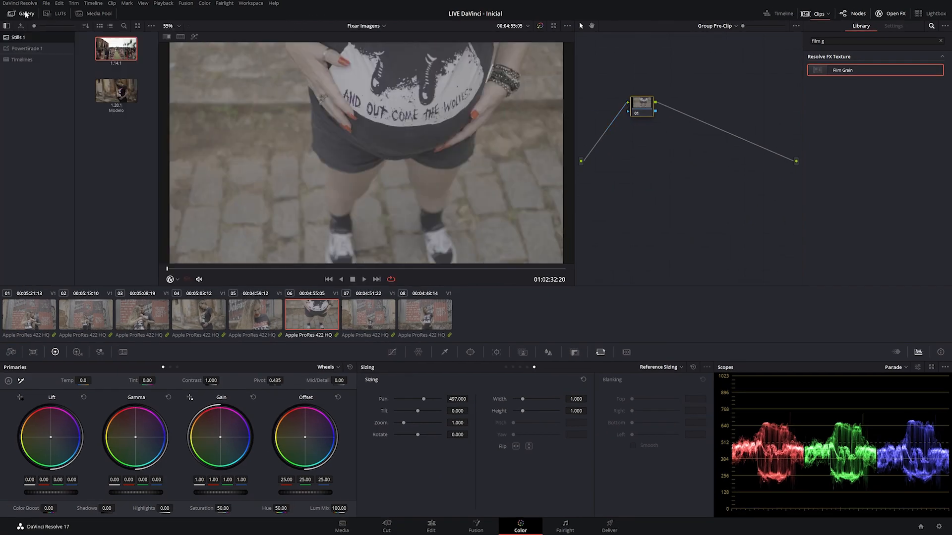
pyautogui.moveTo(119, 126); pyautogui.dragTo(658, 117)
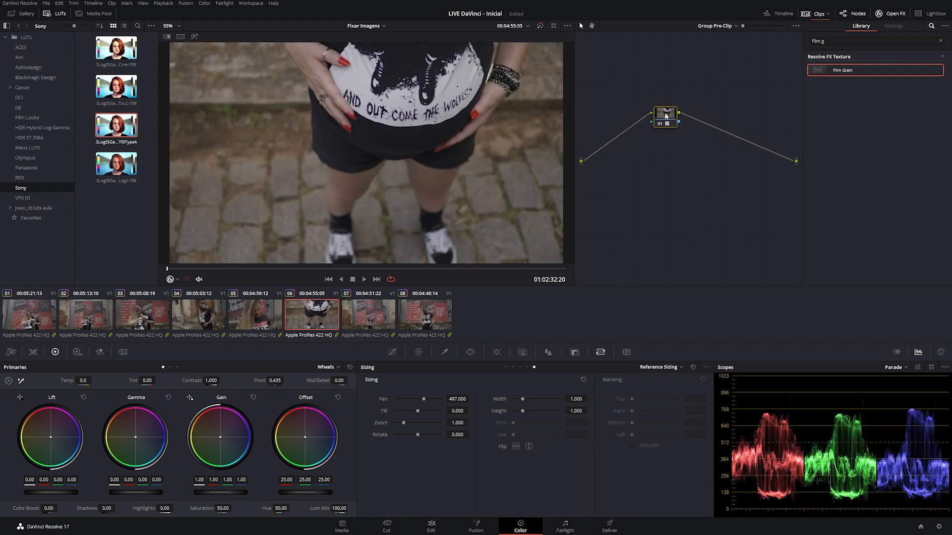
# Step: Add a serial node before the LUT node in Group Pre-Clip and label it Pré-Lut
pyautogui.hotkey('shift', 's')
pyautogui.rightClick(623, 121)
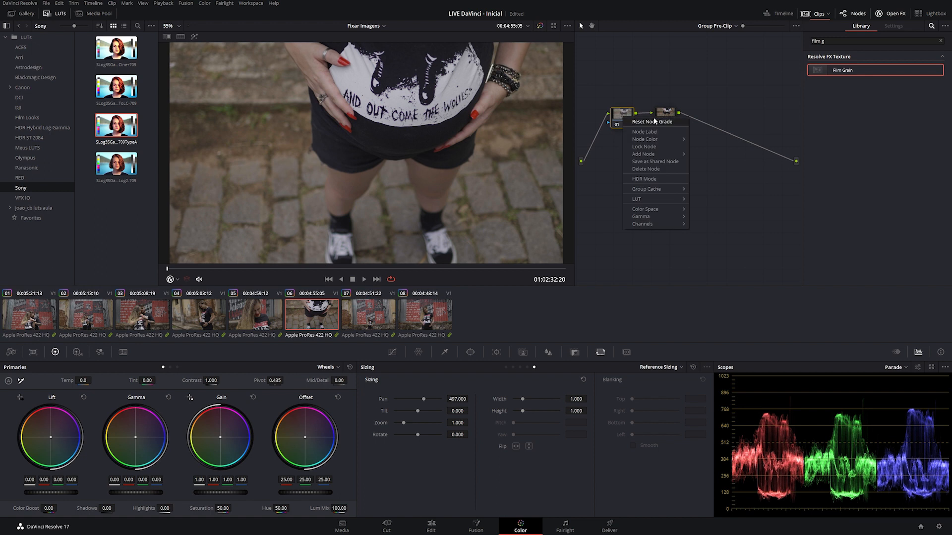
pyautogui.click(658, 131)
pyautogui.write('Pré-Lut')
pyautogui.press('Return')
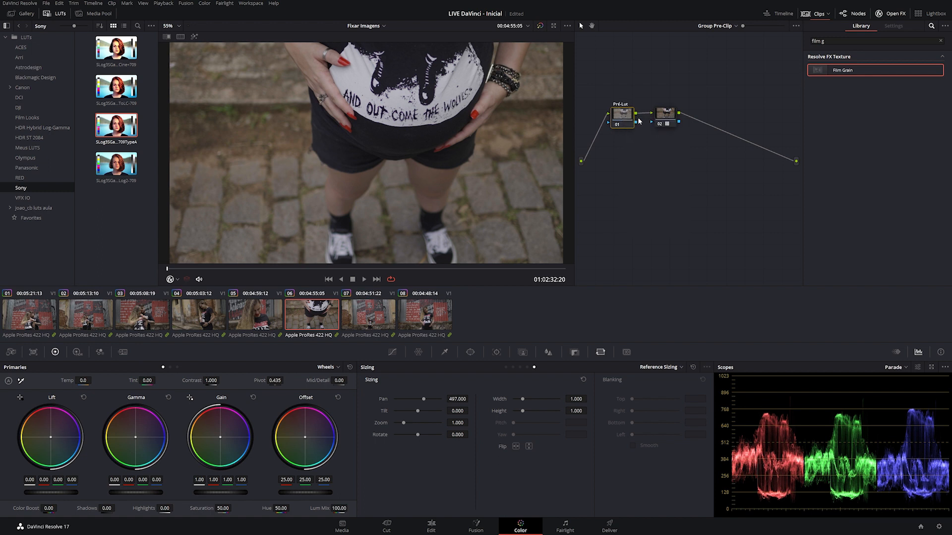
# Step: Apply the Modelo still's node structure from the Gallery to clip 01 at the Clip level
pyautogui.click(724, 28)
pyautogui.click(726, 40)
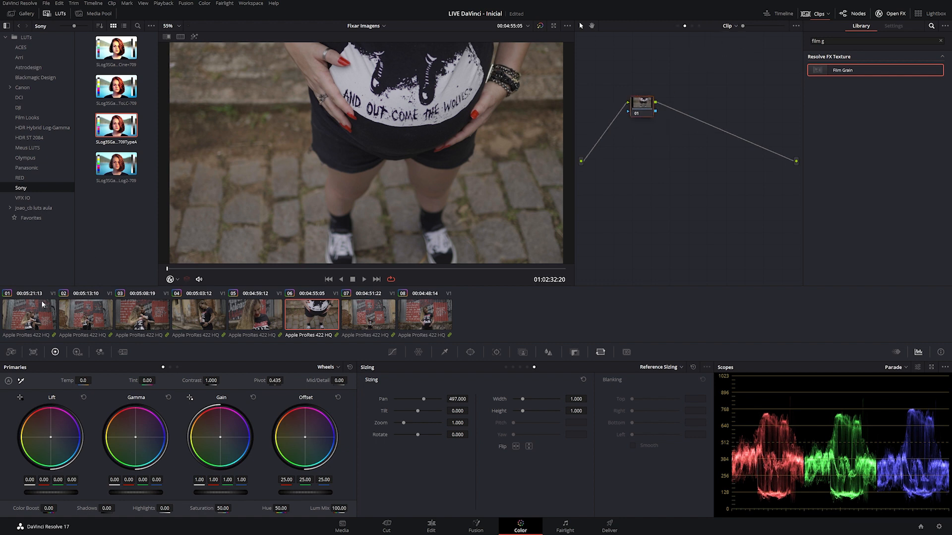
pyautogui.click(59, 318)
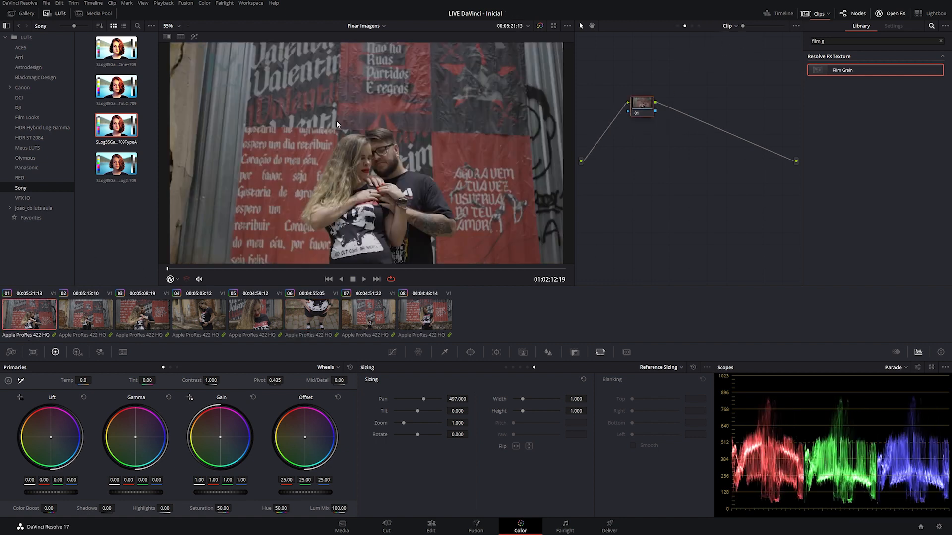
pyautogui.click(22, 13)
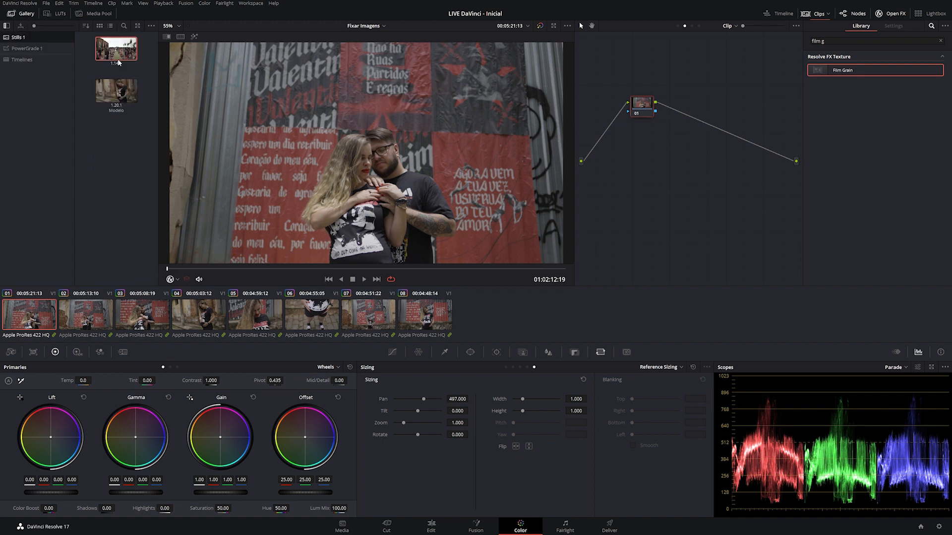
pyautogui.moveTo(112, 99)
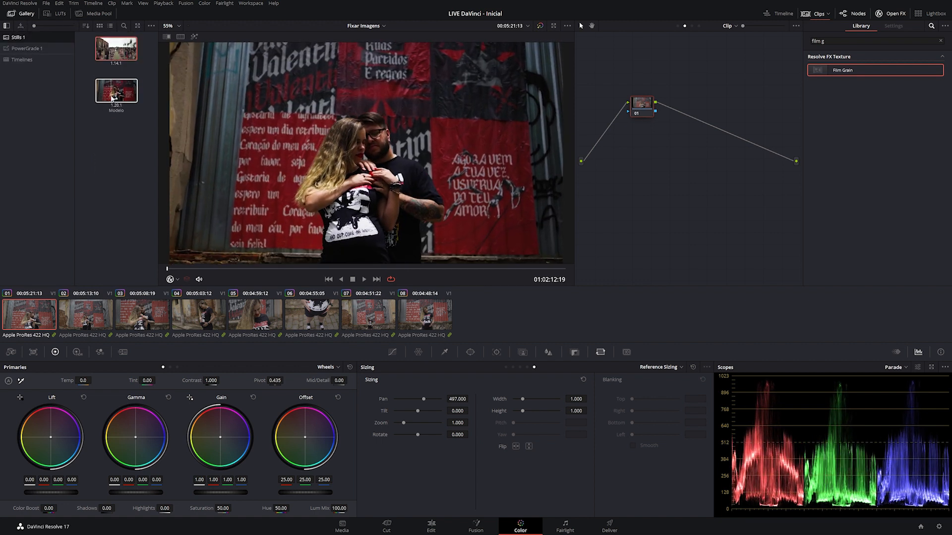
pyautogui.doubleClick(112, 99)
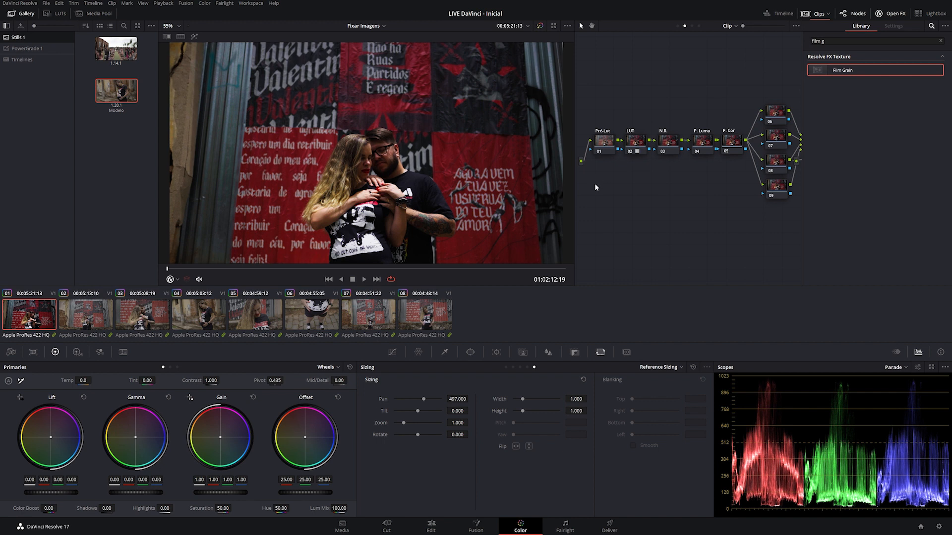
pyautogui.click(23, 13)
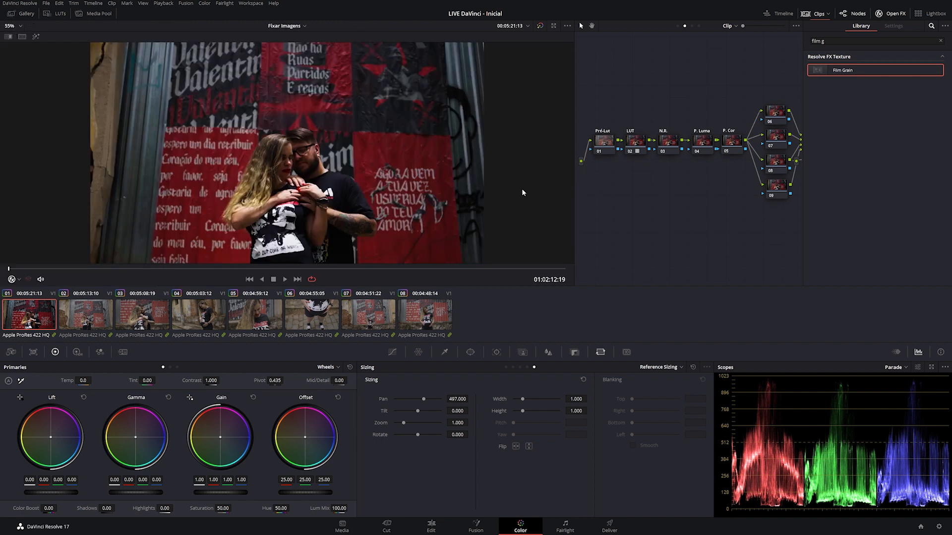
# Step: Widen the node editor and delete the Pré-Lut and LUT nodes from clip 01's node tree
pyautogui.moveTo(570, 206); pyautogui.dragTo(404, 205)
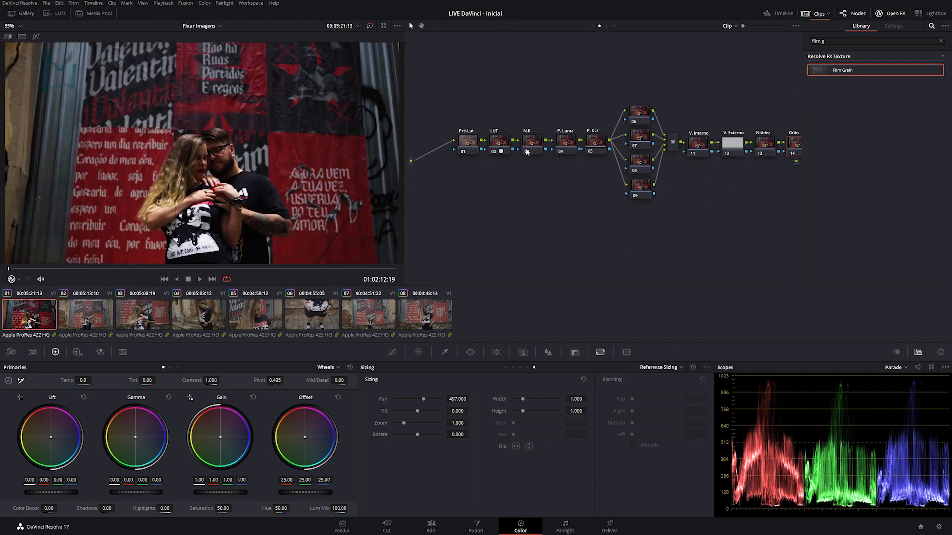
pyautogui.press('Delete')
pyautogui.click(498, 141)
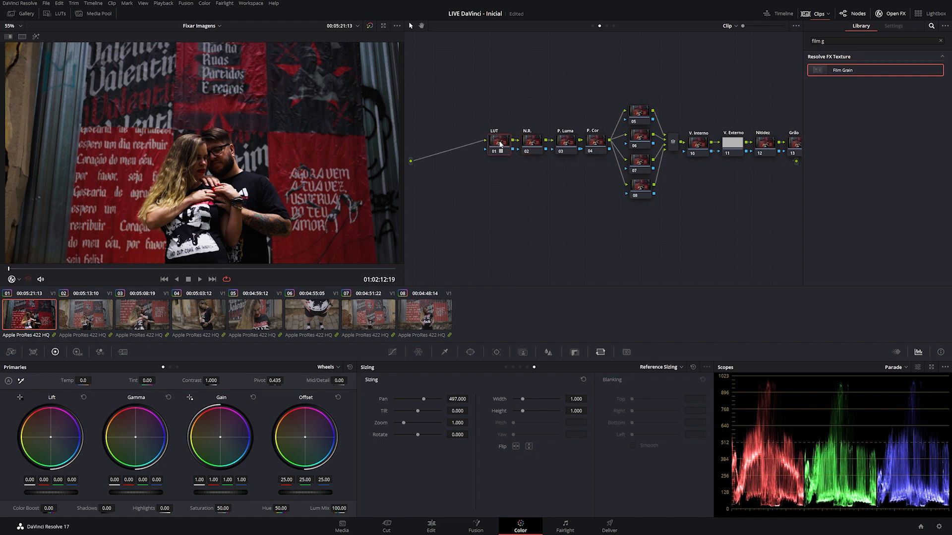
pyautogui.press('Delete')
# Step: Move the remaining nodes together to centre them between the input and output, and select the N.R. node
pyautogui.moveTo(522, 63); pyautogui.dragTo(855, 214)
pyautogui.moveTo(788, 142); pyautogui.dragTo(720, 157)
pyautogui.click(438, 109)
pyautogui.click(461, 160)
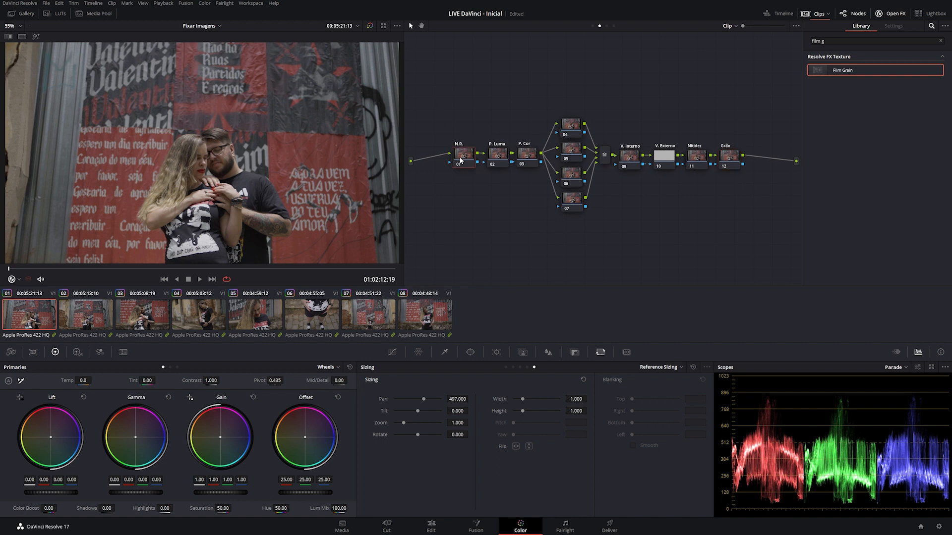
# Step: Delete the Nitidez and Grão nodes from the end of clip 01's Clip-level node tree
pyautogui.click(502, 159)
pyautogui.click(531, 156)
pyautogui.moveTo(559, 85); pyautogui.dragTo(590, 260)
pyautogui.click(665, 158)
pyautogui.moveTo(695, 119); pyautogui.dragTo(728, 188)
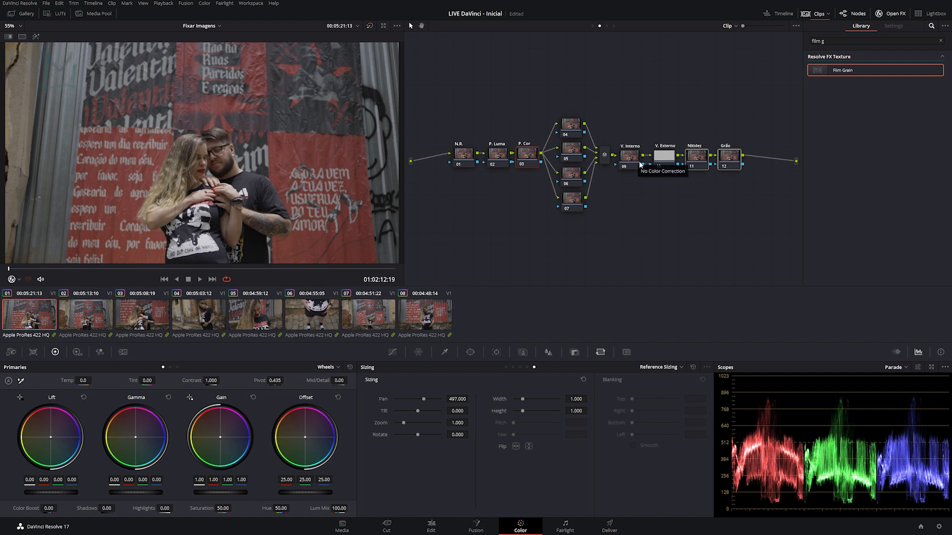
pyautogui.moveTo(692, 130); pyautogui.dragTo(735, 190)
pyautogui.click(699, 166)
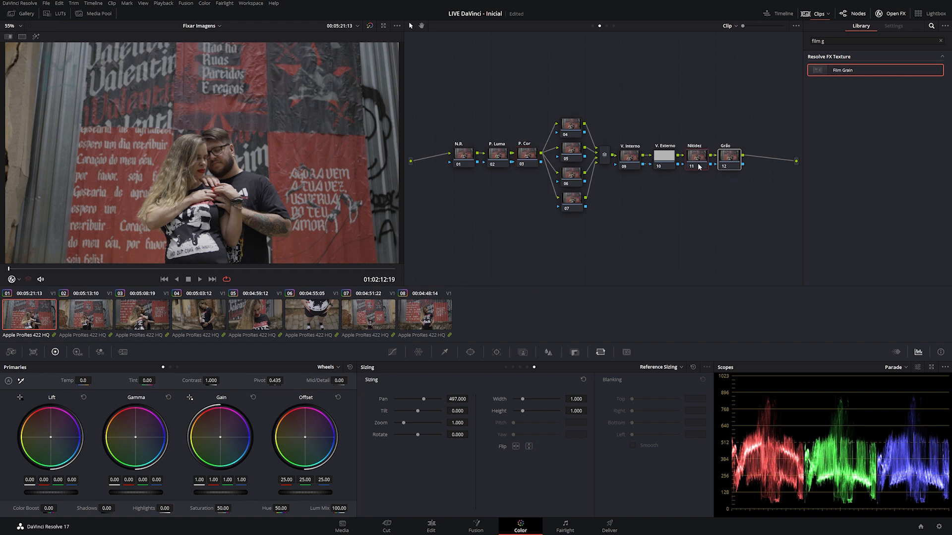
pyautogui.press('Delete')
# Step: Apply the Modelo still's node structure from the Gallery at the Group Post-Clip level
pyautogui.click(729, 26)
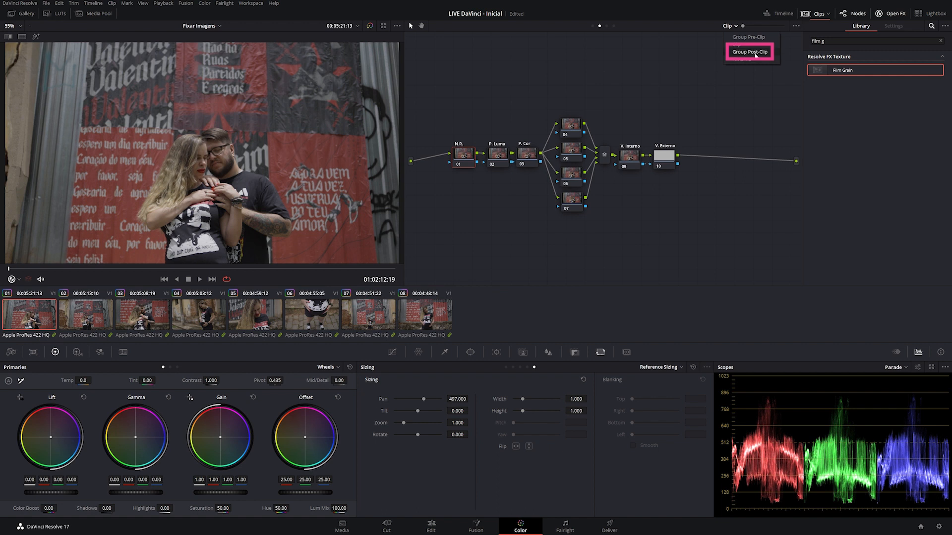
pyautogui.click(750, 52)
pyautogui.click(22, 14)
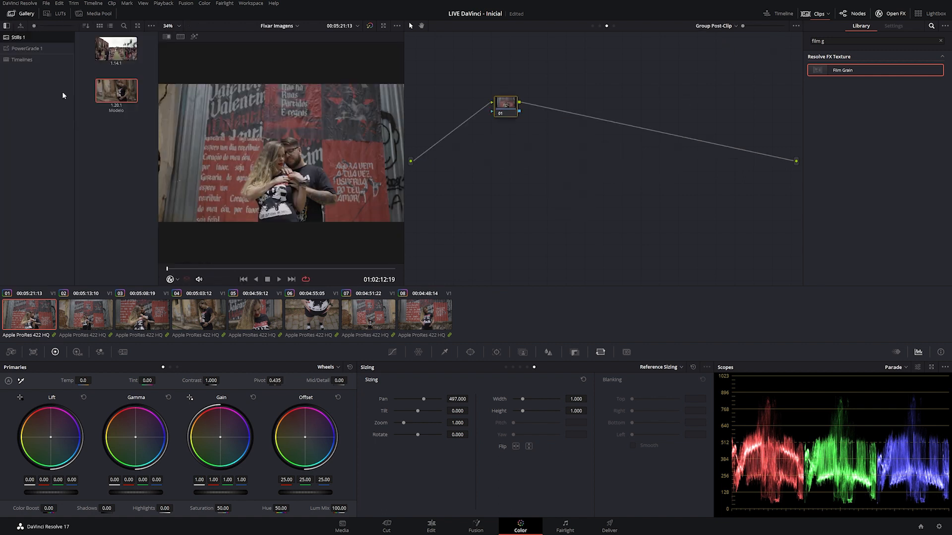
pyautogui.middleClick(116, 90)
# Step: Delete every Group Post-Clip node except Nitidez and Grão, reconnect Nitidez to the input and place both nodes mid-graph
pyautogui.moveTo(464, 96); pyautogui.dragTo(734, 213)
pyautogui.press('Delete')
pyautogui.moveTo(744, 101); pyautogui.dragTo(587, 168)
pyautogui.moveTo(466, 166); pyautogui.dragTo(411, 161)
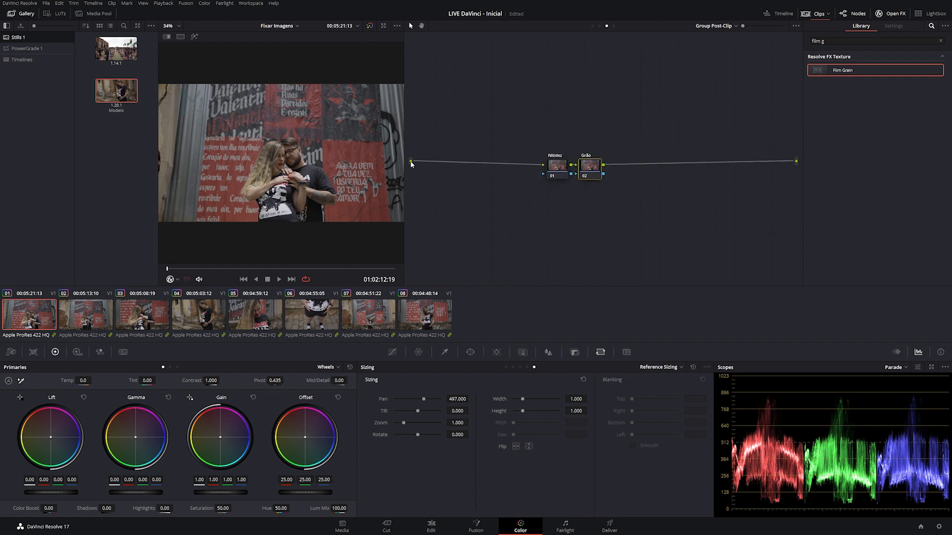
pyautogui.moveTo(557, 173); pyautogui.dragTo(595, 169)
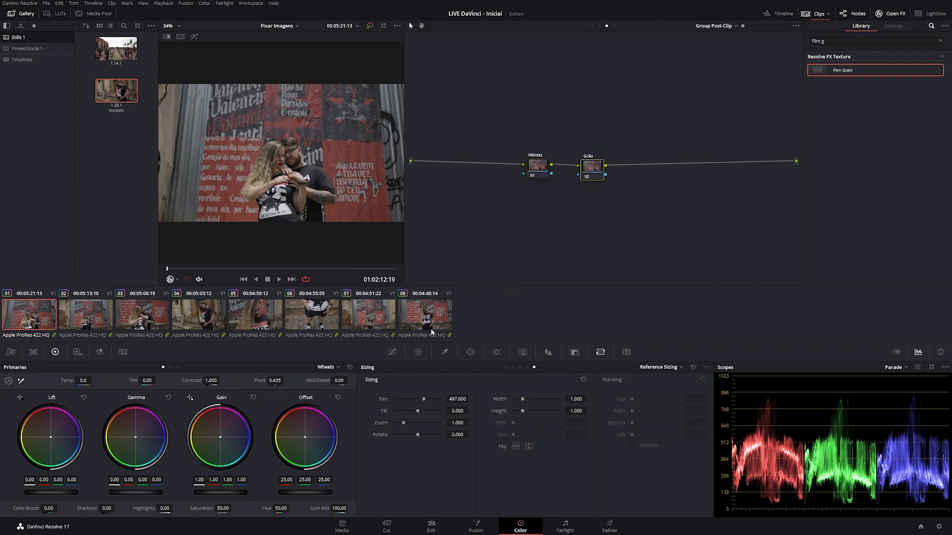
pyautogui.moveTo(516, 120); pyautogui.dragTo(596, 208)
# Step: Review the Clip-level node tree and shift the Pré-Lut and LUT nodes slightly lower in Group Pre-Clip
pyautogui.click(720, 30)
pyautogui.click(710, 55)
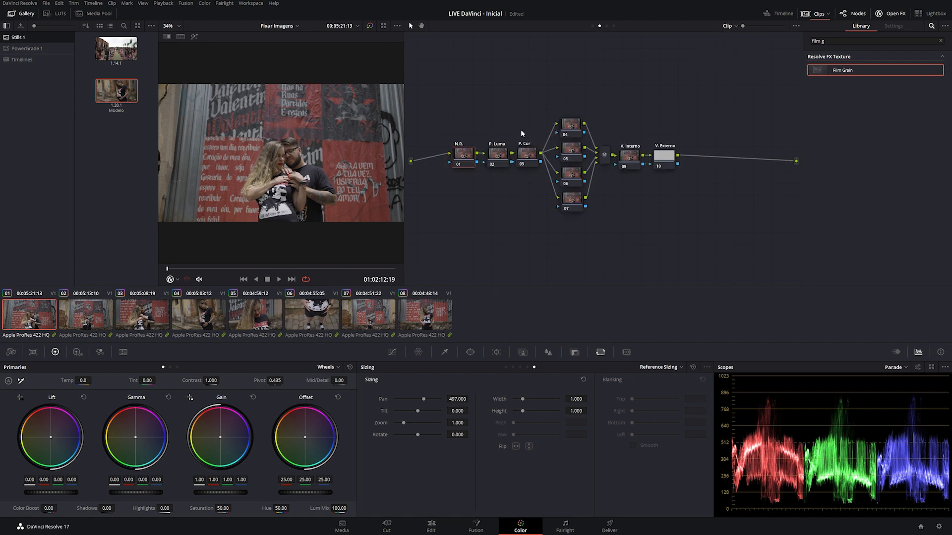
pyautogui.moveTo(457, 113); pyautogui.dragTo(718, 212)
pyautogui.click(729, 26)
pyautogui.click(746, 38)
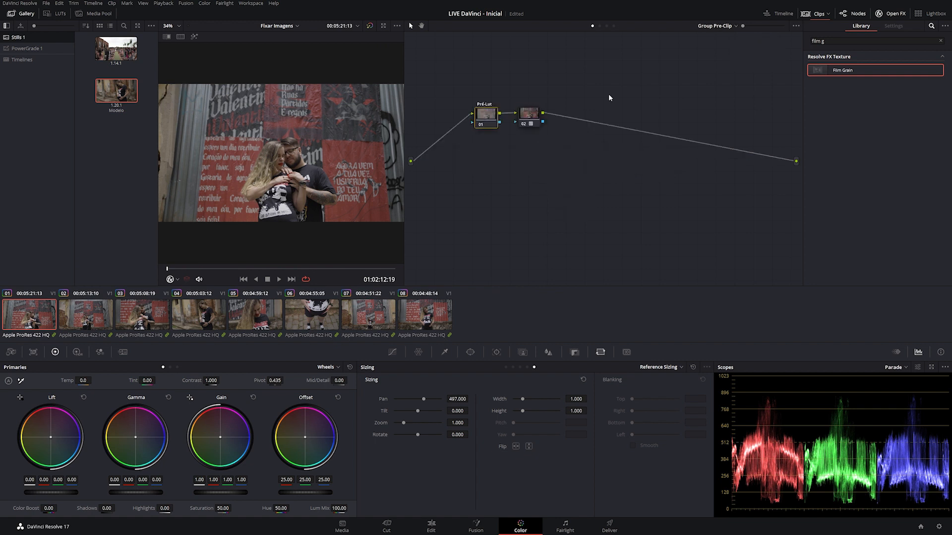
pyautogui.moveTo(455, 82); pyautogui.dragTo(575, 158)
pyautogui.moveTo(530, 115); pyautogui.dragTo(531, 130)
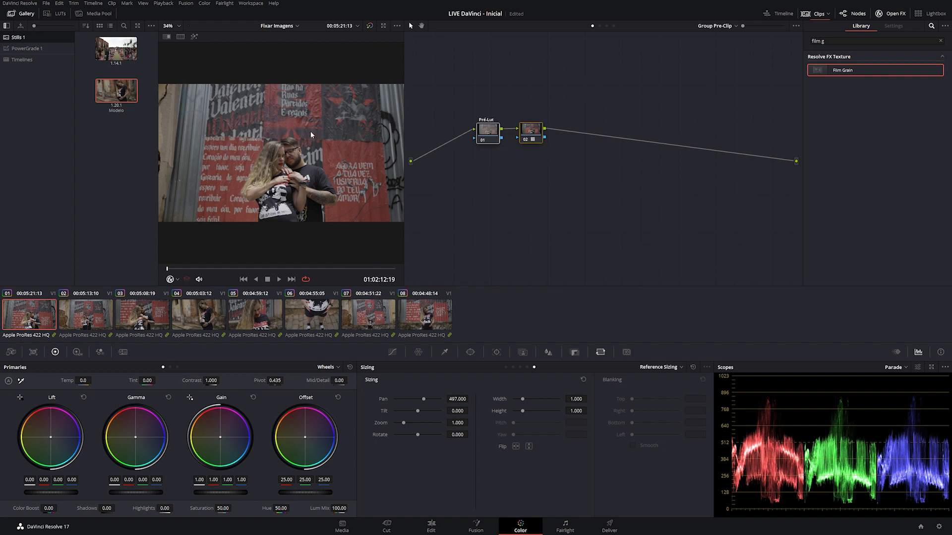
# Step: Enlarge the viewer, grab a still of the Group Pre-Clip grade and label it Modelo Pré
pyautogui.moveTo(405, 214); pyautogui.dragTo(527, 214)
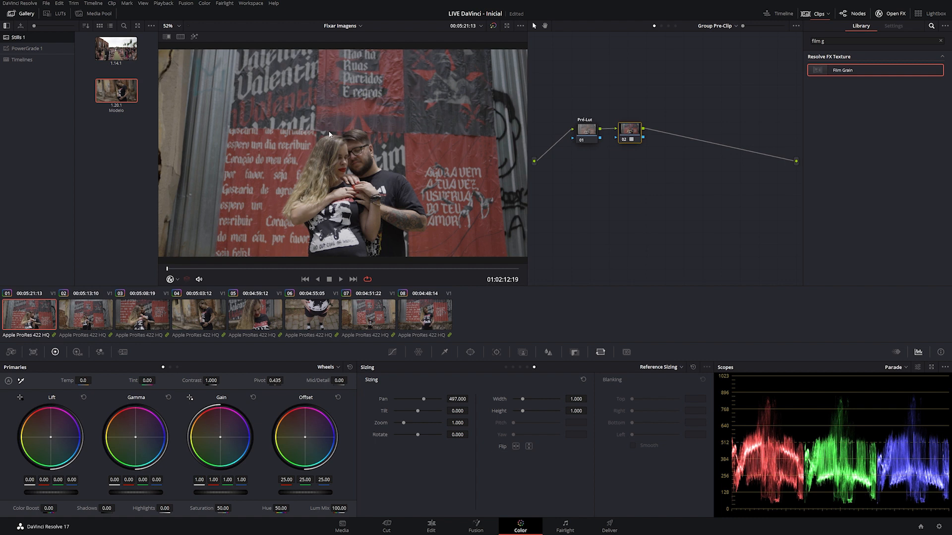
pyautogui.rightClick(326, 147)
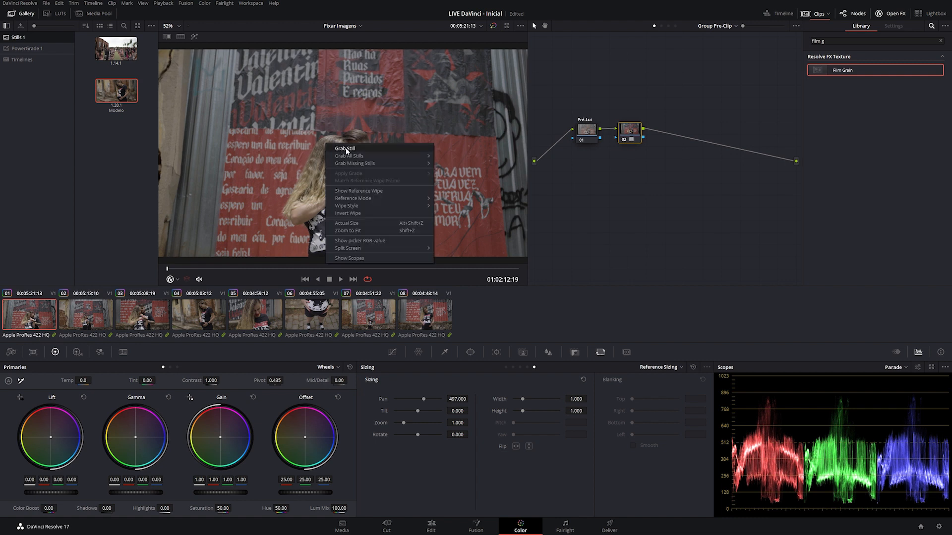
pyautogui.click(344, 150)
pyautogui.moveTo(117, 96)
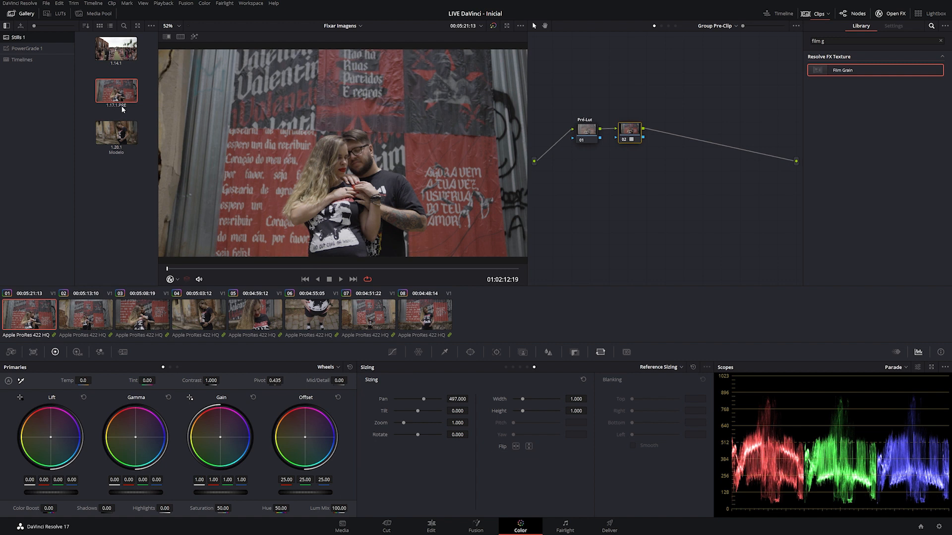
pyautogui.rightClick(116, 96)
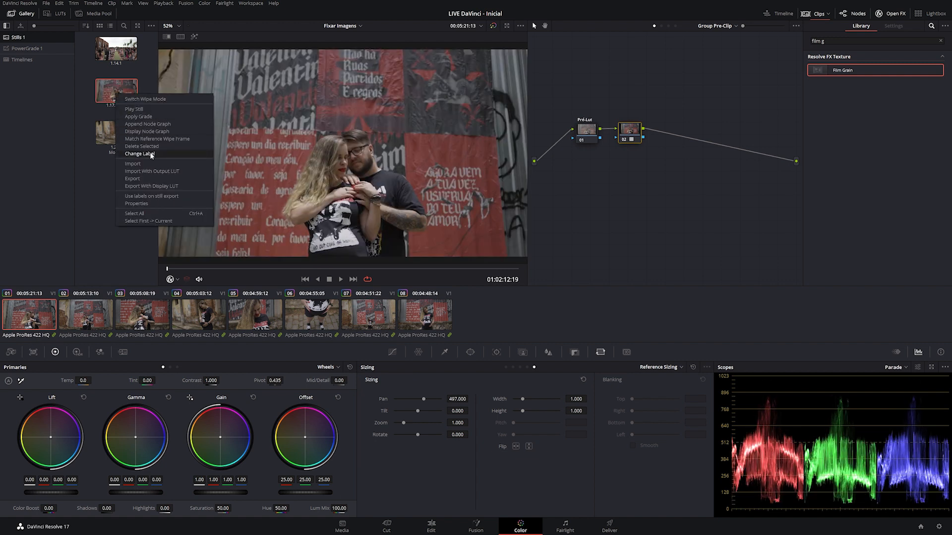
pyautogui.click(149, 152)
pyautogui.write('Modelo Pré')
pyautogui.press('Return')
# Step: Grab a still of clip 01's Clip-level node structure and label it Modelo Clip
pyautogui.click(660, 26)
pyautogui.click(654, 26)
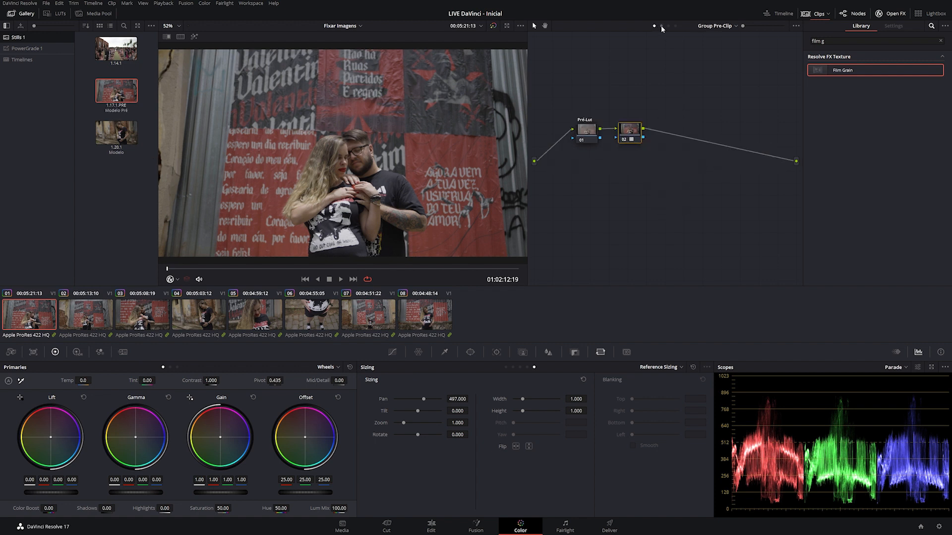
pyautogui.click(661, 26)
pyautogui.rightClick(320, 129)
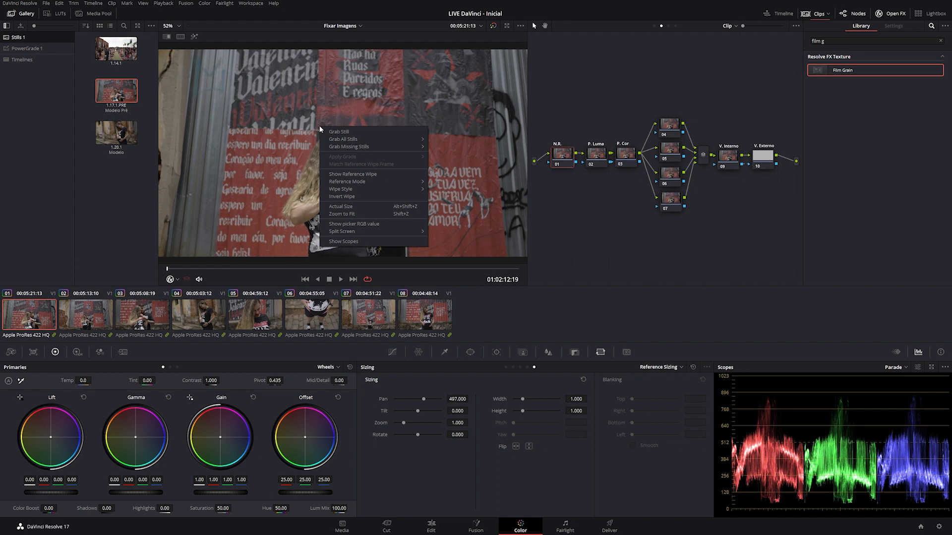
pyautogui.click(358, 130)
pyautogui.rightClick(114, 140)
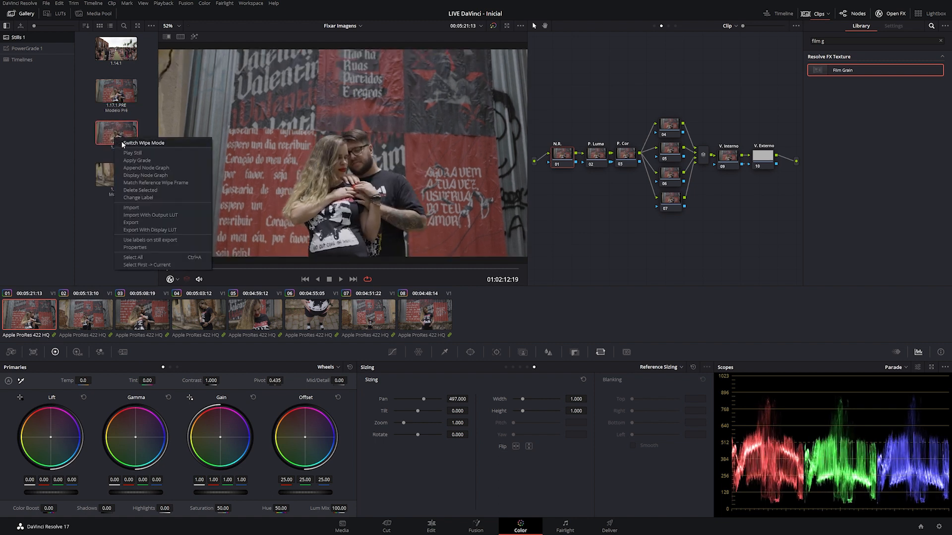
pyautogui.click(158, 198)
pyautogui.write('Modelo Clip')
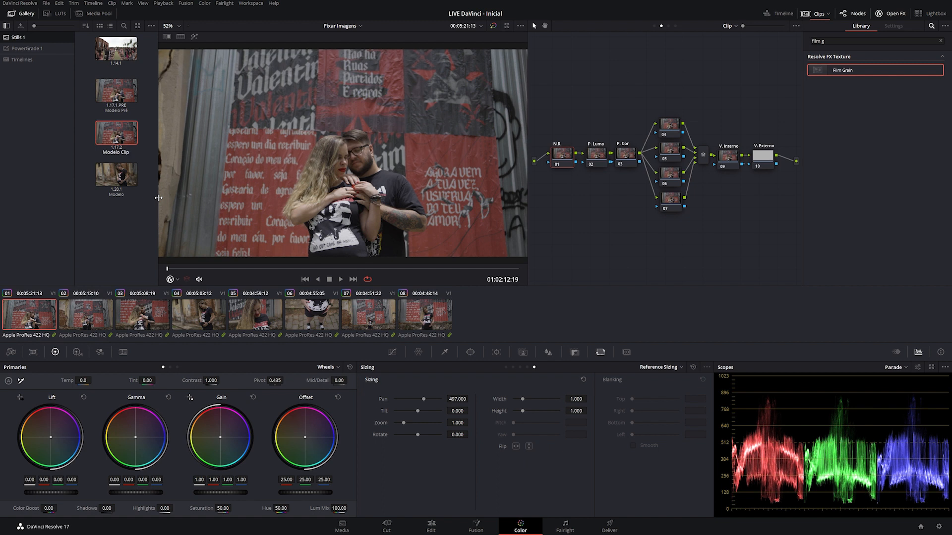
# Step: Delete the old Modelo still and the unlabelled 1.14.1 still from the Gallery
pyautogui.rightClick(126, 180)
pyautogui.rightClick(115, 52)
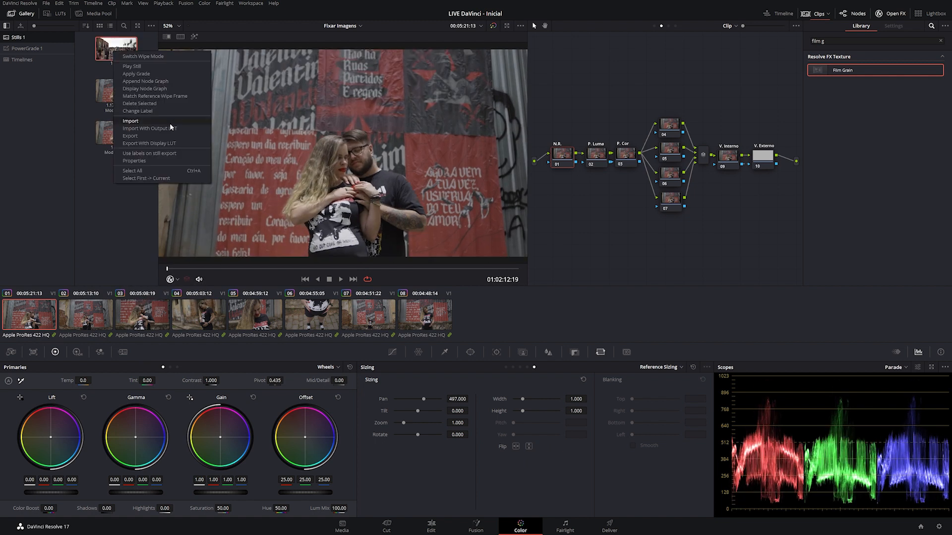
pyautogui.click(169, 104)
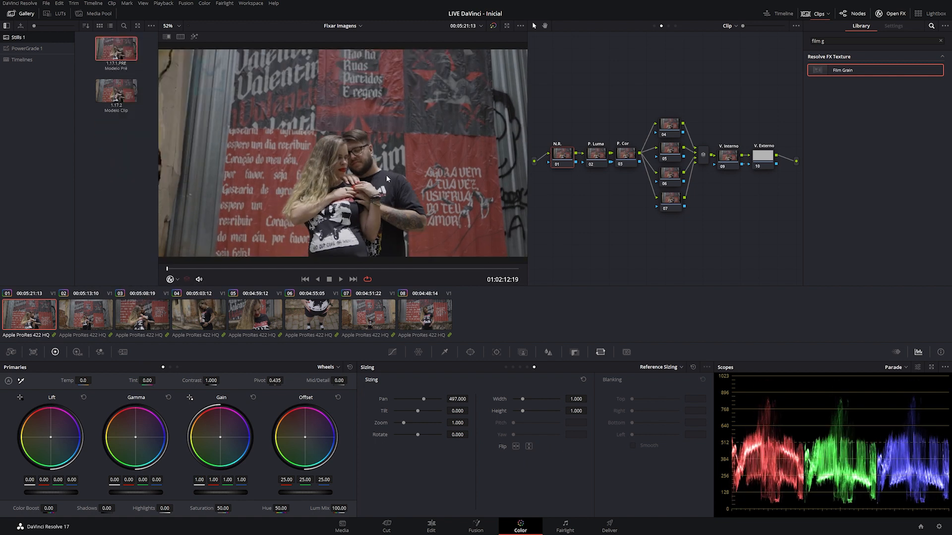
# Step: Grab a still of the Group Post-Clip grade and label it Modelo Post
pyautogui.click(669, 26)
pyautogui.rightClick(370, 140)
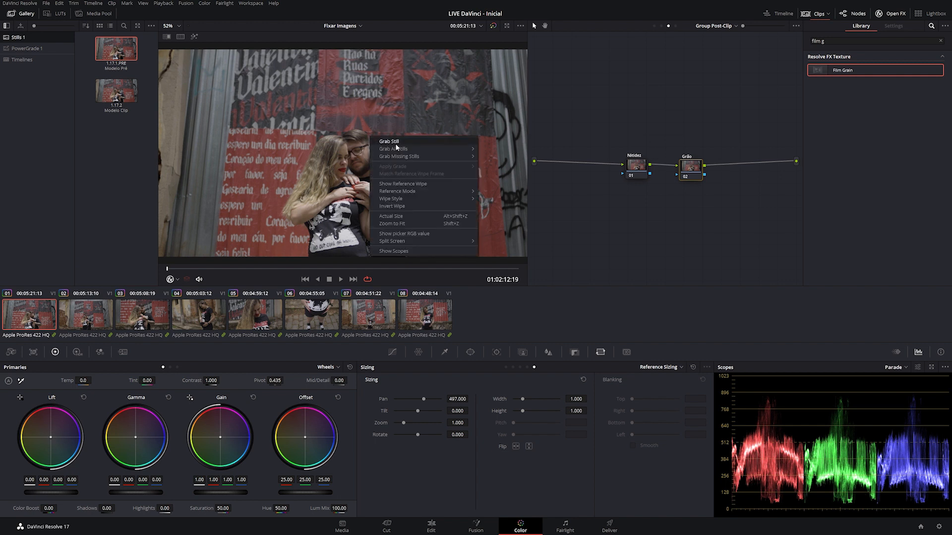
pyautogui.click(382, 140)
pyautogui.rightClick(117, 151)
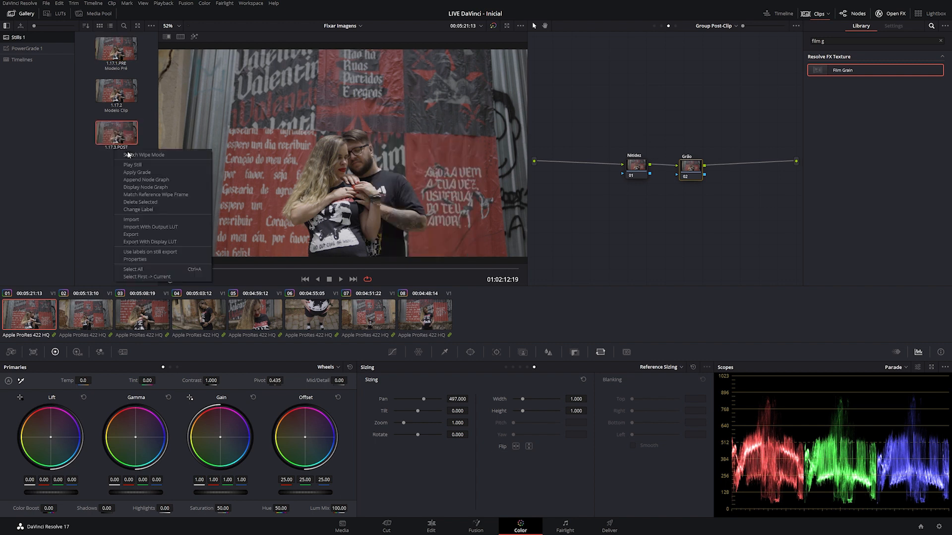
pyautogui.click(154, 208)
pyautogui.write('Modelo Post')
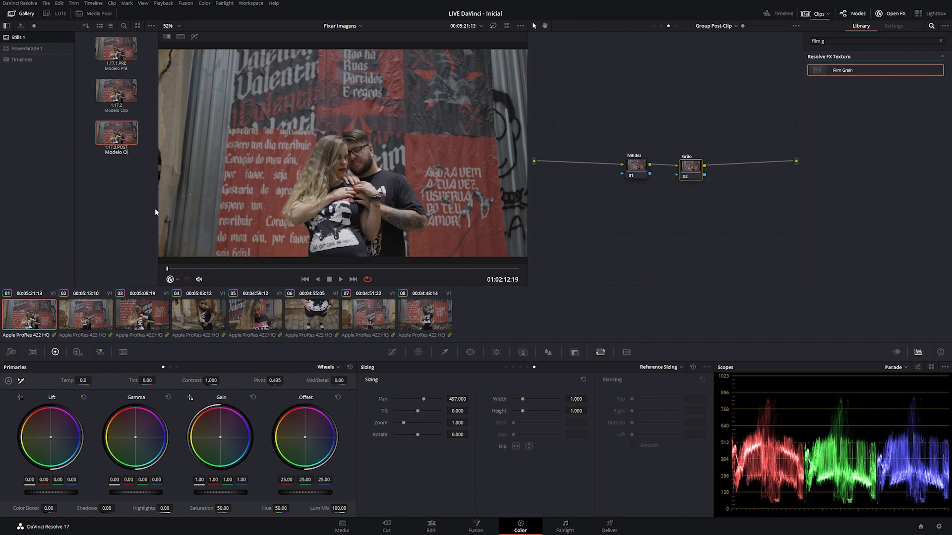
pyautogui.press('Return')
# Step: Filter the clips to the Clipe Noiva group and apply the Modelo Pré still at the Group Pre-Clip level
pyautogui.click(828, 14)
pyautogui.moveTo(867, 123)
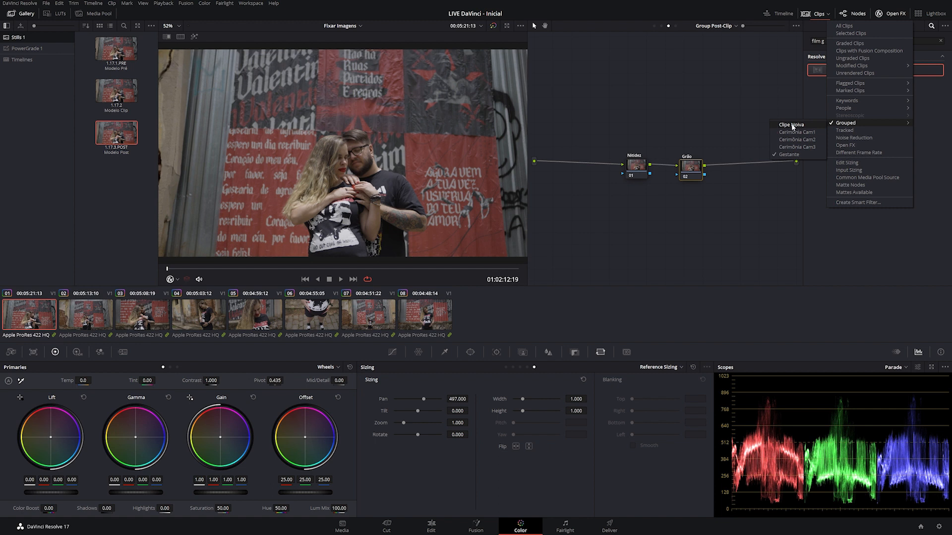
pyautogui.click(792, 126)
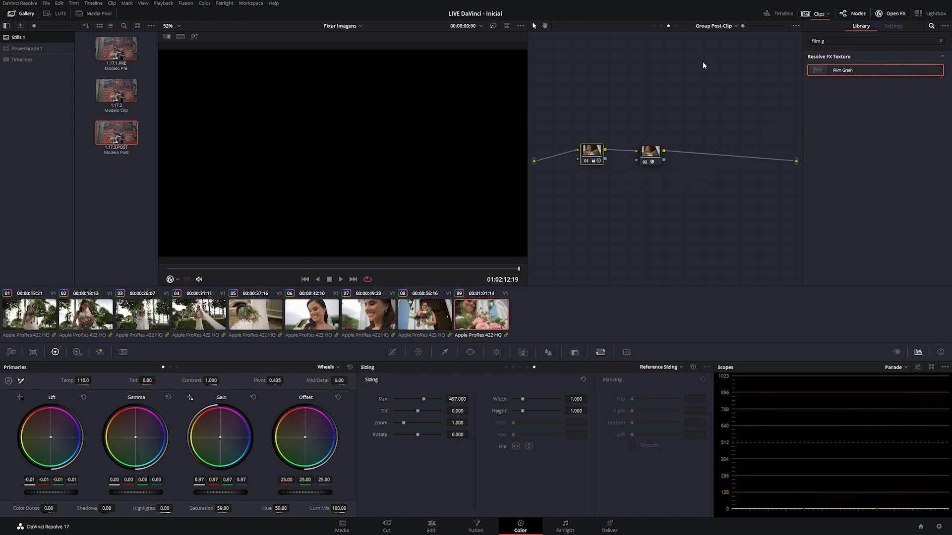
pyautogui.click(654, 26)
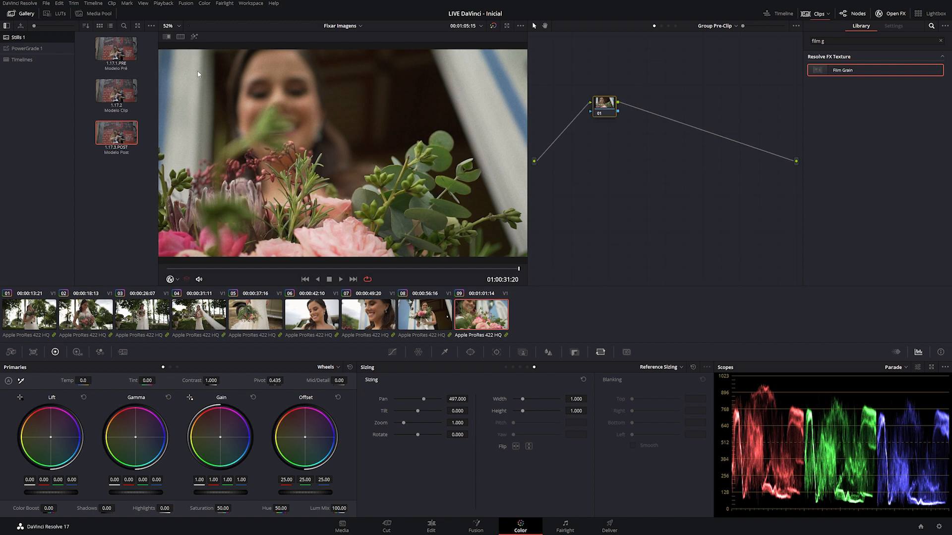
pyautogui.doubleClick(116, 48)
pyautogui.moveTo(605, 110); pyautogui.dragTo(560, 81)
# Step: Apply the Modelo Clip still to clip 09 at the Clip level and the Modelo Post still at the Group Post-Clip level
pyautogui.click(661, 26)
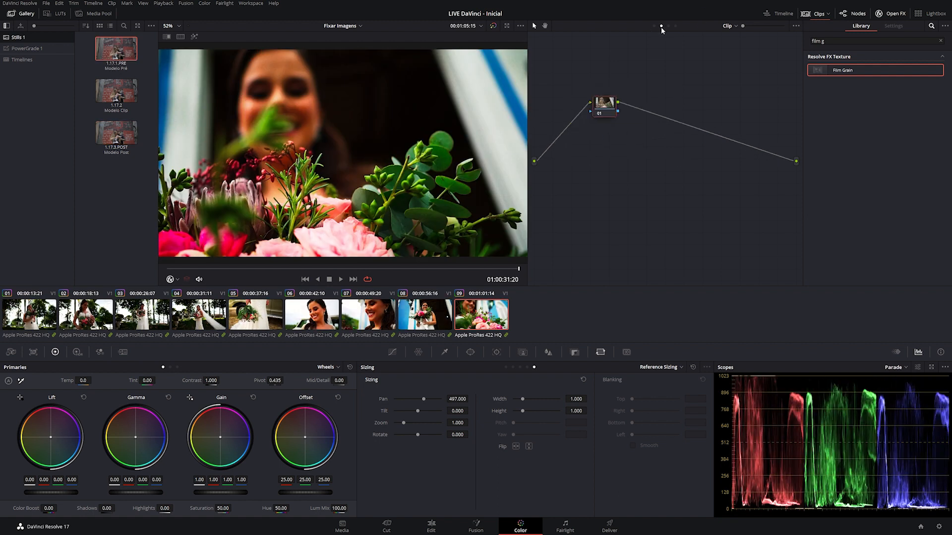
pyautogui.doubleClick(116, 99)
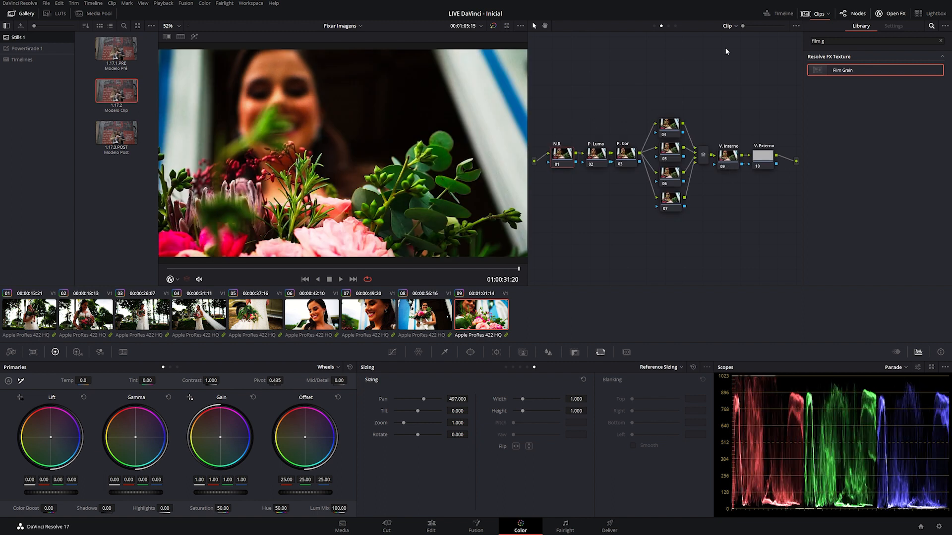
pyautogui.click(669, 26)
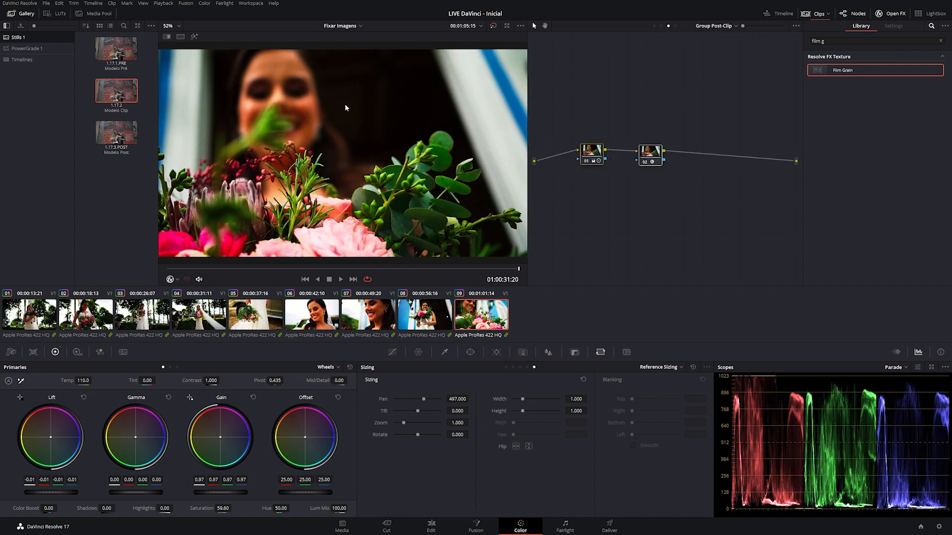
pyautogui.doubleClick(105, 139)
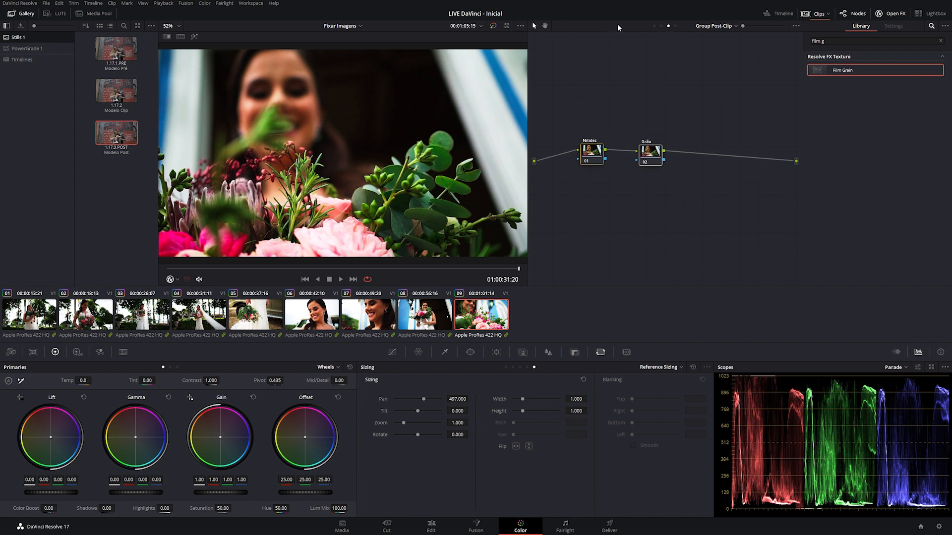
# Step: Reset the grade of the LUT node in Group Pre-Clip for the Clipe Noiva group
pyautogui.click(654, 25)
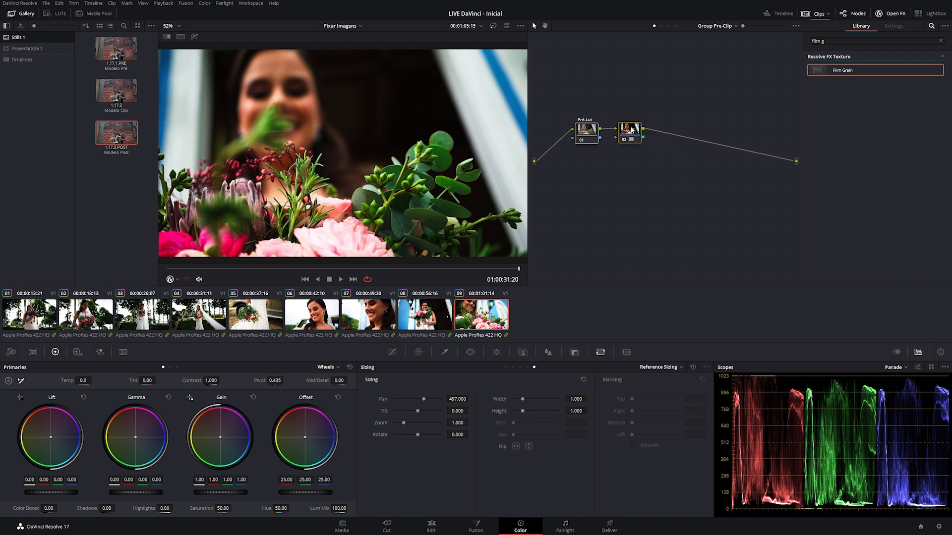
pyautogui.rightClick(631, 128)
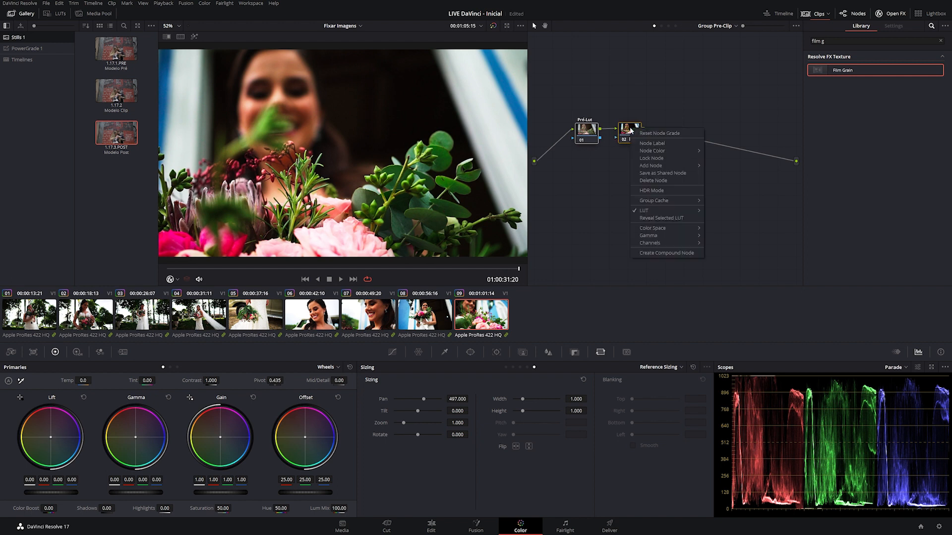
pyautogui.click(660, 133)
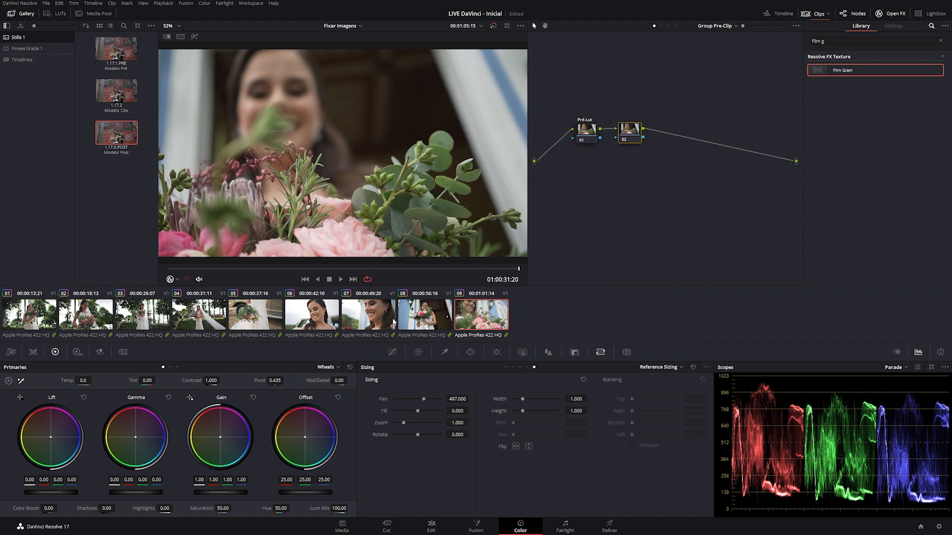
# Step: Browse the group's clips back to clip 02 and move both Group Pre-Clip nodes towards the middle of the graph
pyautogui.click(373, 320)
pyautogui.click(311, 315)
pyautogui.click(269, 311)
pyautogui.click(215, 316)
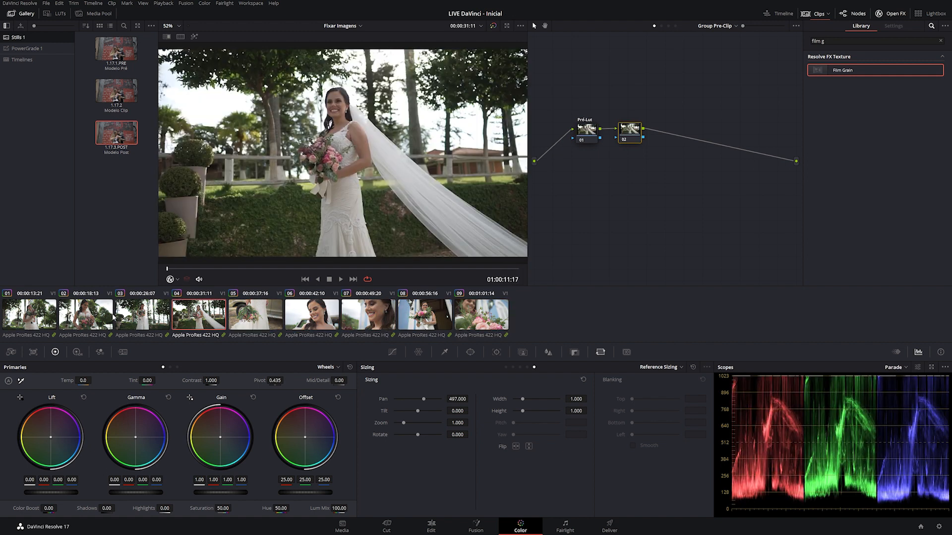
pyautogui.click(94, 314)
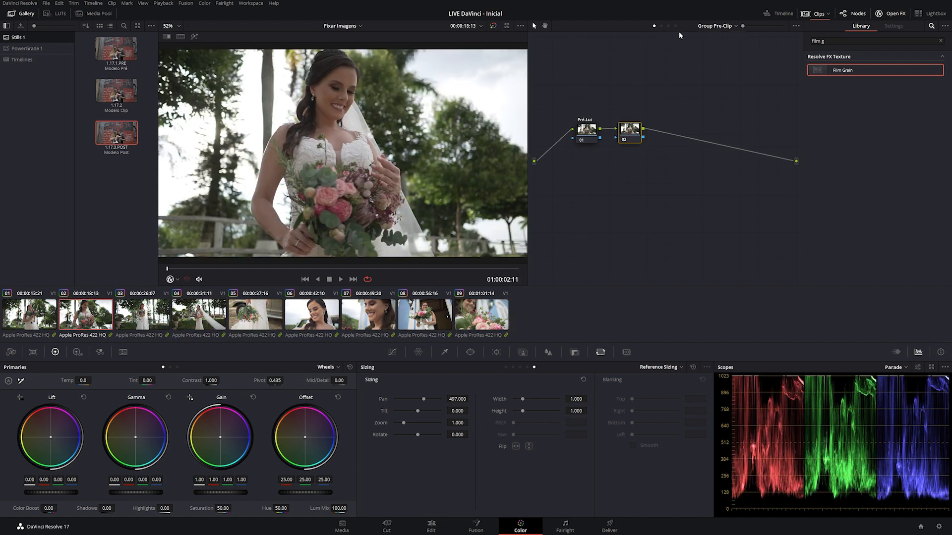
pyautogui.moveTo(563, 101); pyautogui.dragTo(684, 191)
pyautogui.moveTo(629, 141); pyautogui.dragTo(664, 135)
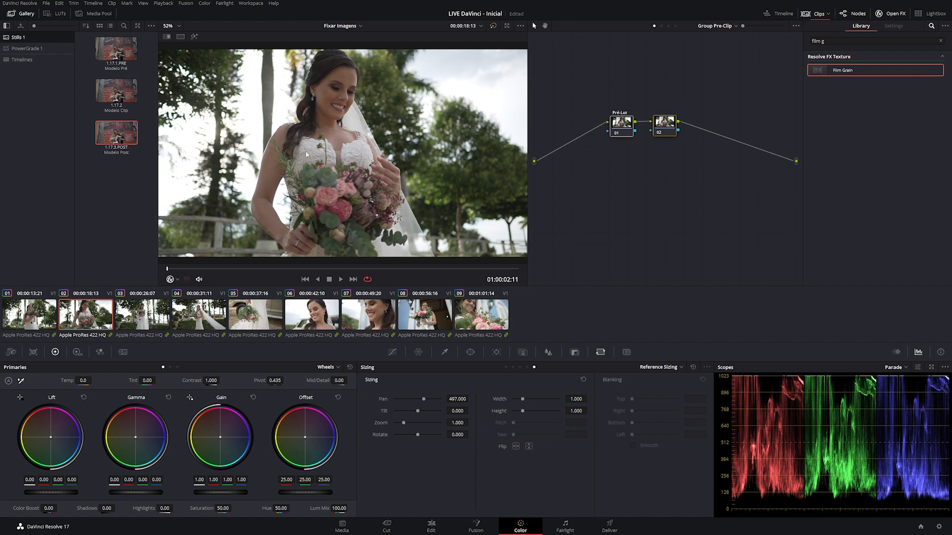
# Step: Apply the Modelo Clip still to clip 01 at the Clip level
pyautogui.click(662, 25)
pyautogui.click(221, 329)
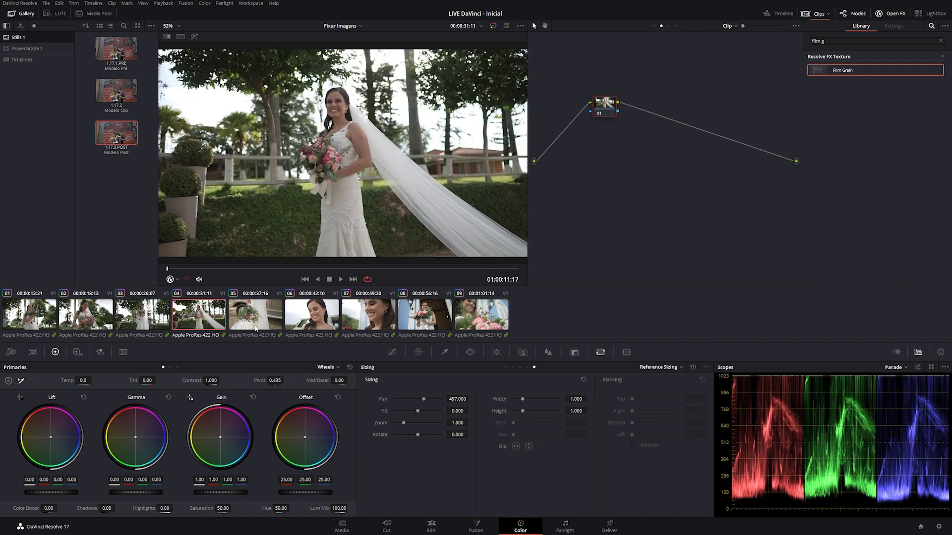
pyautogui.click(255, 325)
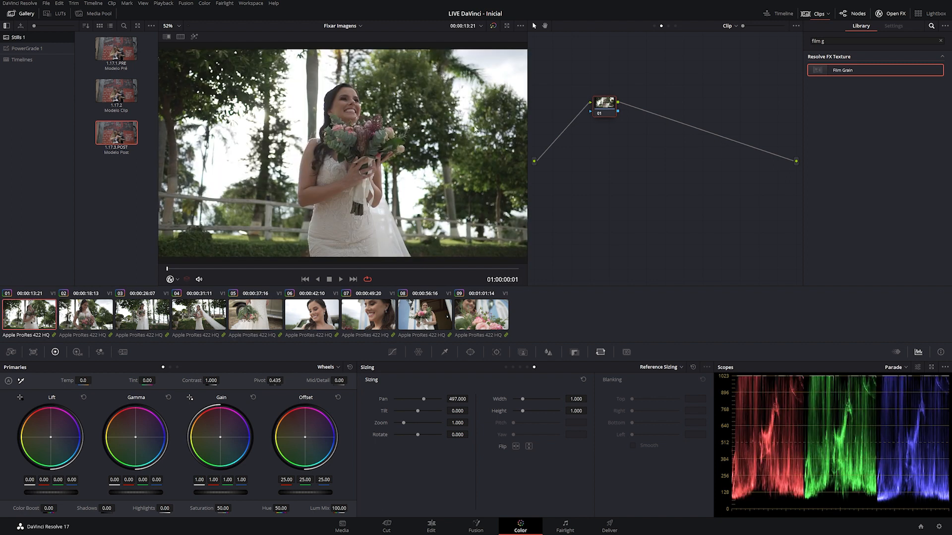
pyautogui.middleClick(128, 100)
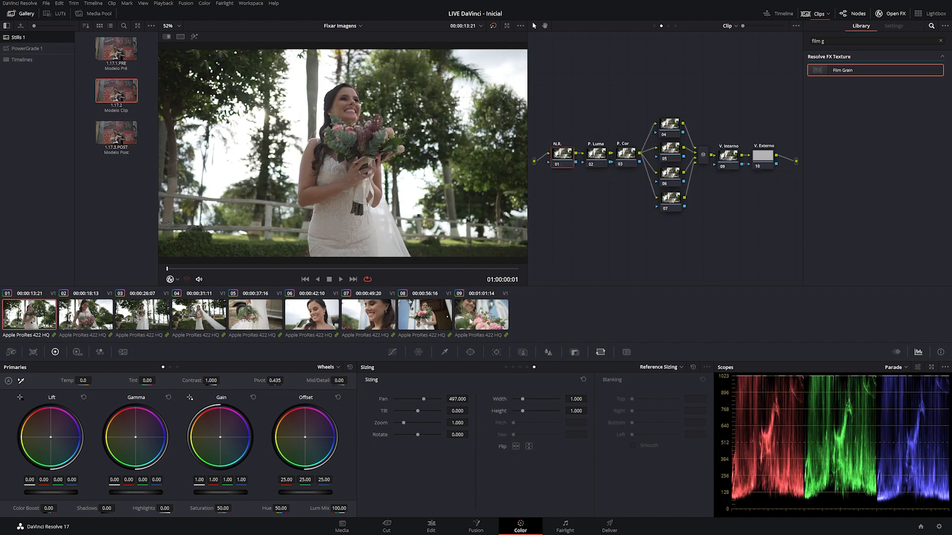
# Step: Check the Clip-level nodes of clip 09 and apply the Modelo Clip still to clip 08
pyautogui.click(471, 317)
pyautogui.click(413, 317)
pyautogui.click(471, 319)
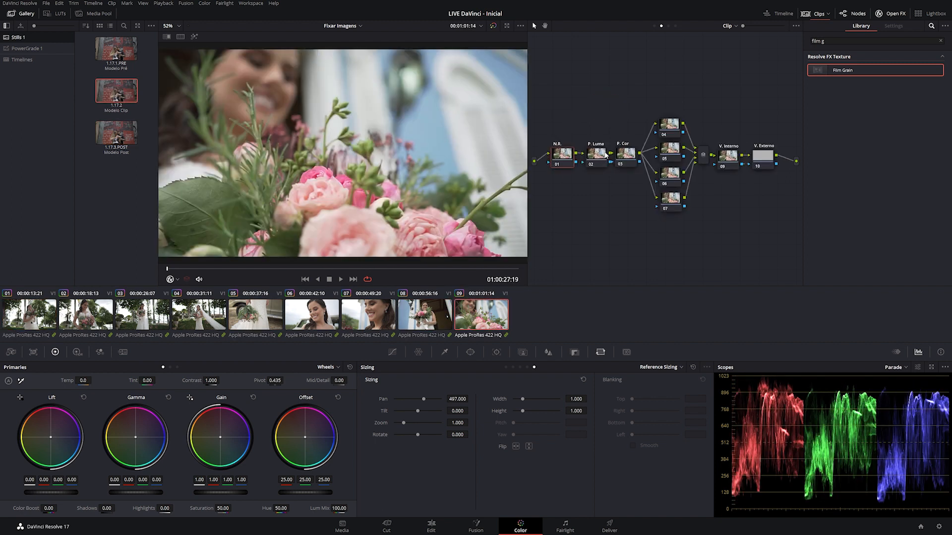
pyautogui.click(425, 314)
pyautogui.middleClick(111, 83)
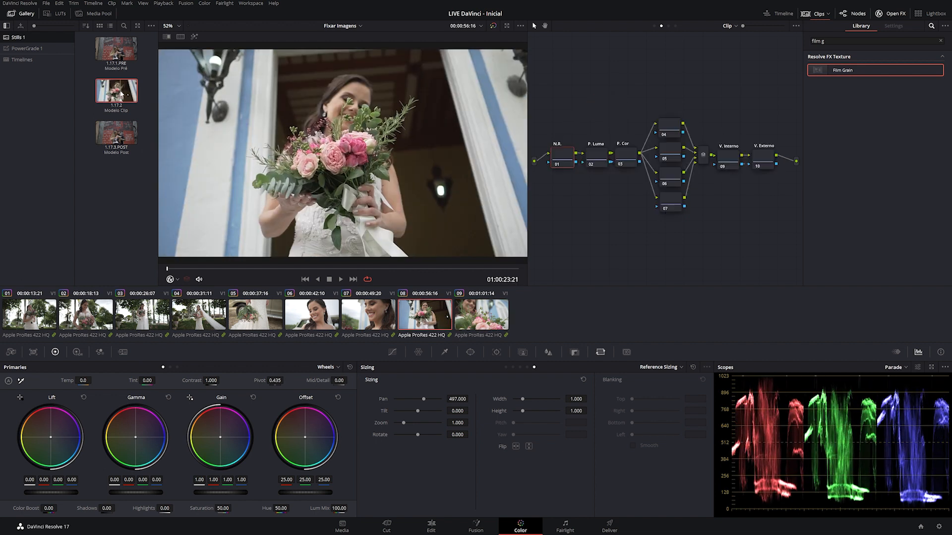
# Step: Examine the shared Group Post-Clip nodes on several clips of the group, ending on clip 05
pyautogui.click(668, 26)
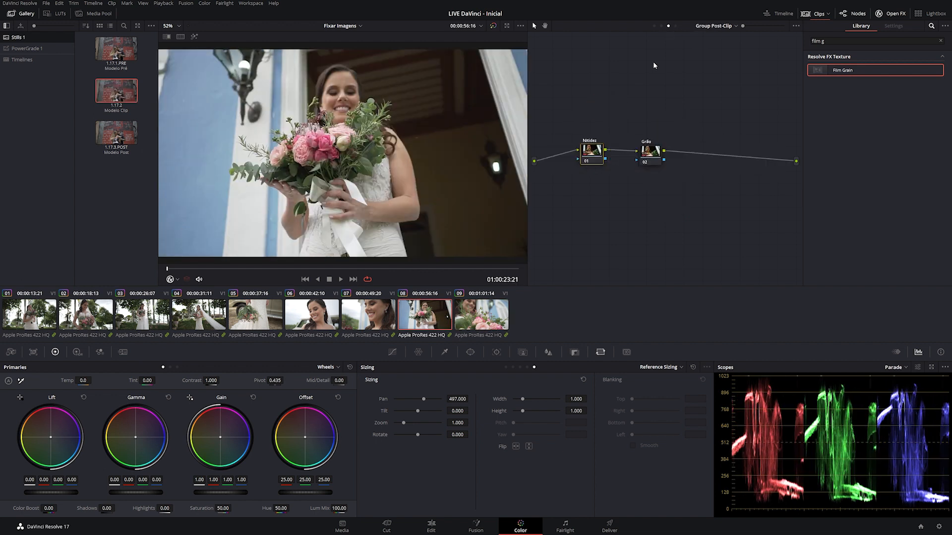
pyautogui.click(470, 325)
pyautogui.click(383, 317)
pyautogui.click(255, 315)
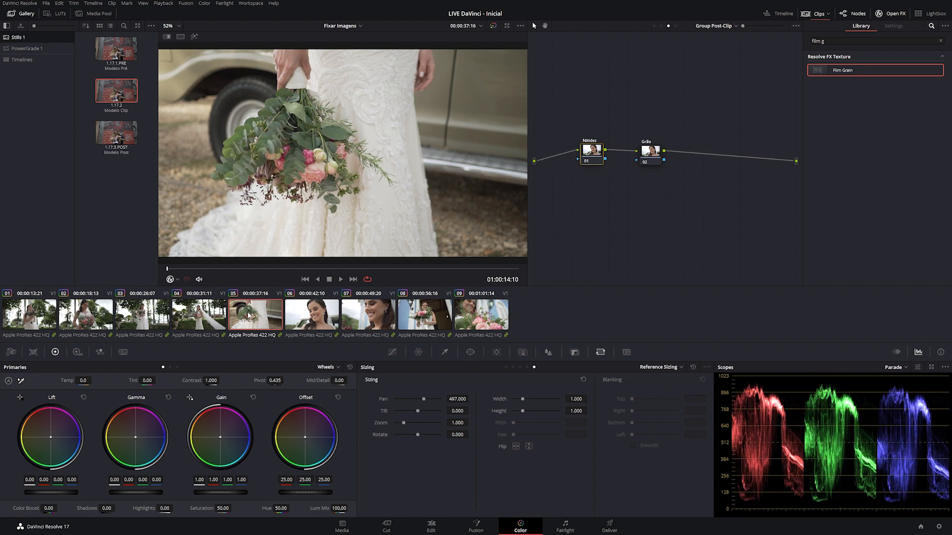